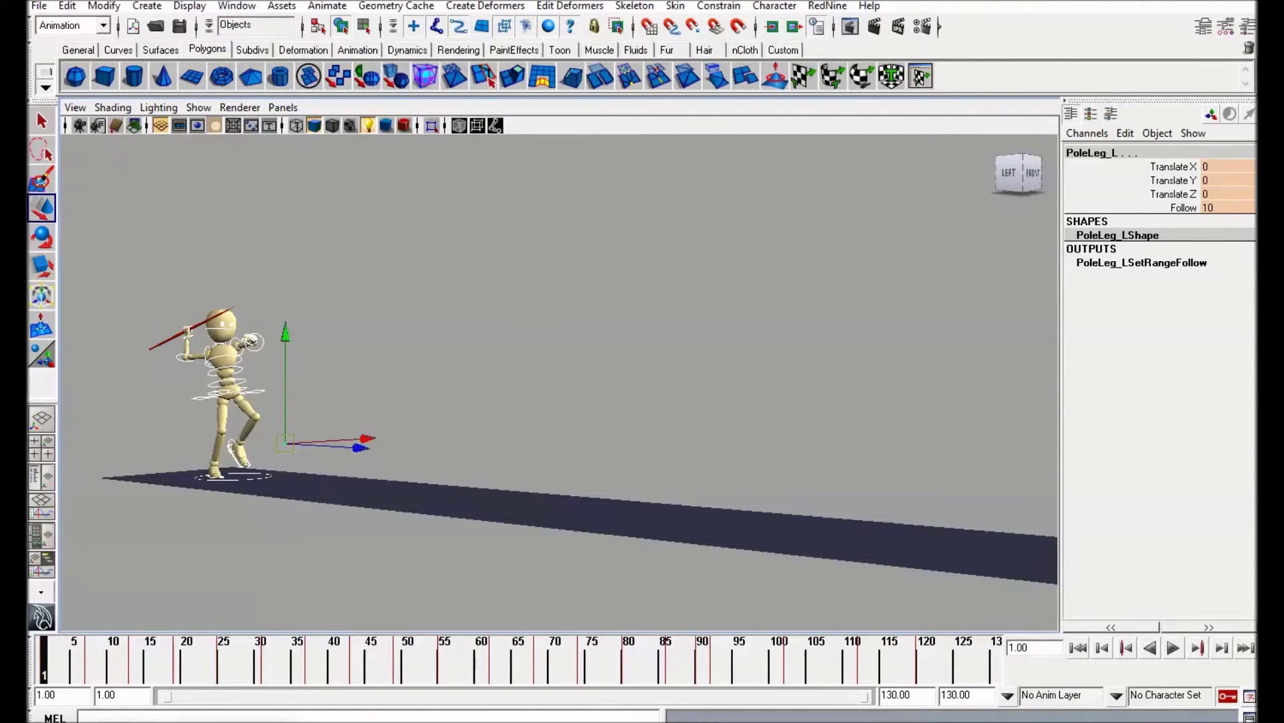
Set the tangents of the rig's keys from frame 1 to about frame 120 to linear
left_click(637, 342)
left_click_drag(391, 555, 391, 554)
left_click_drag(80, 676, 934, 657)
right_click(936, 662)
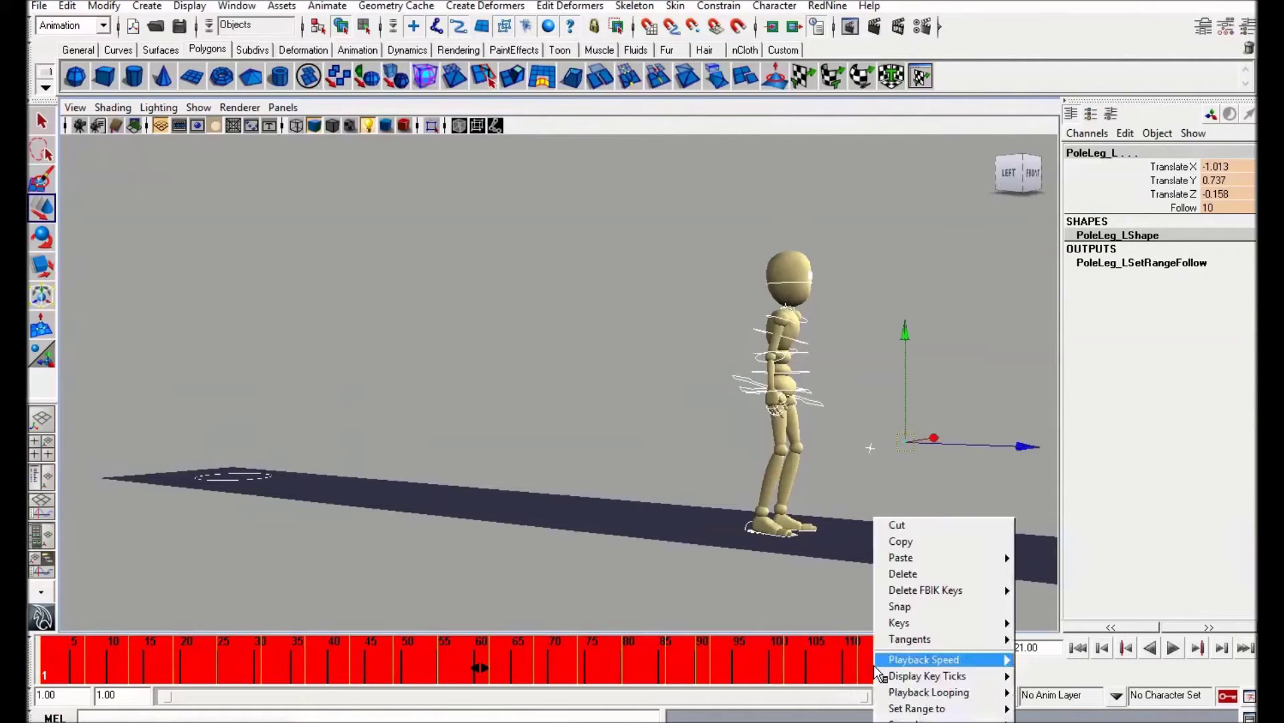
mouse_move(925, 649)
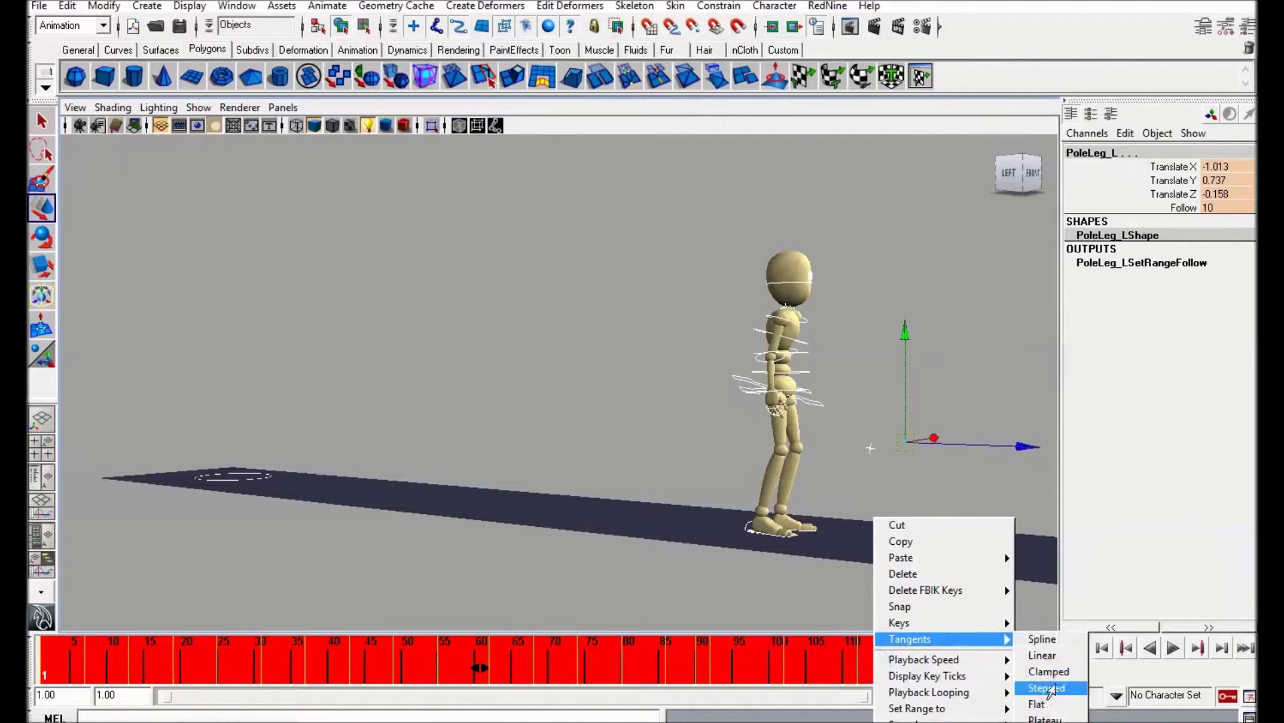
left_click(1042, 655)
Play back and scrub the linear-tangent animation, reviewing the javelin thrower's motion from both sides
left_click_drag(926, 662, 179, 703)
key("alt+v")
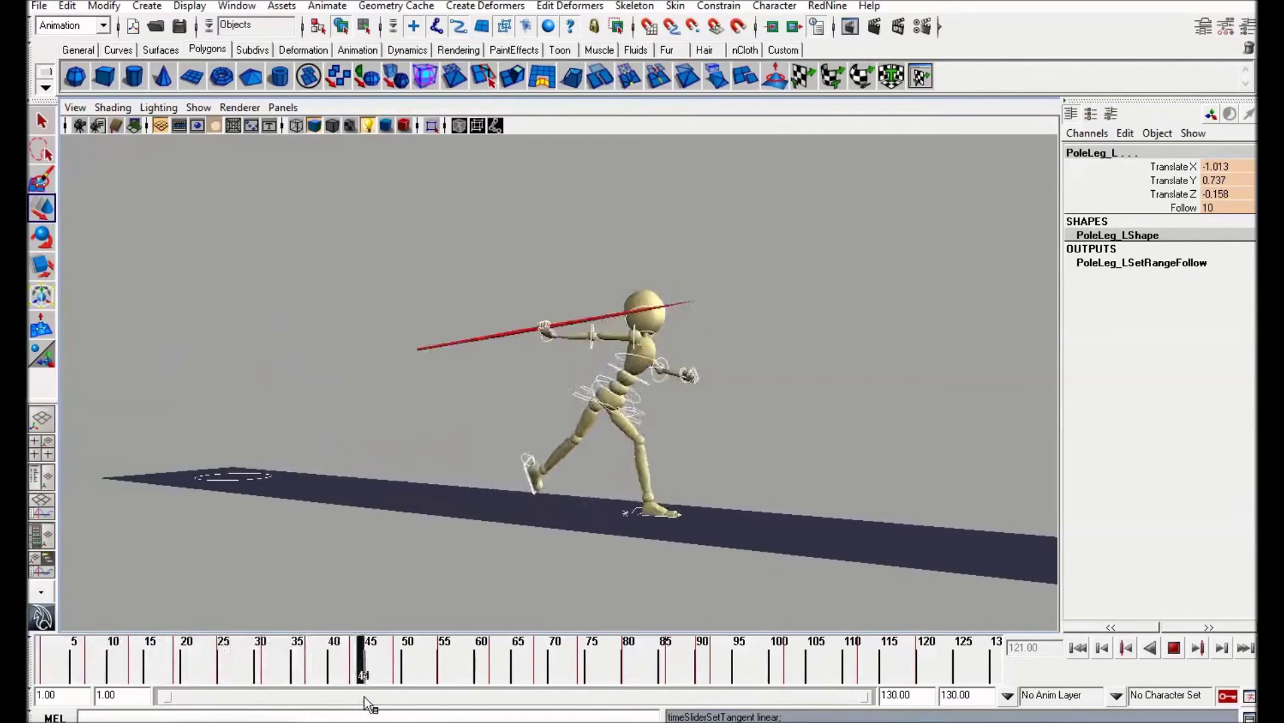
mouse_move(536, 661)
left_mouse_down()
mouse_move(543, 693)
mouse_move(574, 662)
mouse_move(672, 671)
mouse_move(73, 676)
mouse_move(445, 688)
mouse_move(48, 685)
mouse_move(665, 689)
mouse_move(668, 672)
mouse_move(42, 673)
left_mouse_up()
left_click_drag(421, 476, 428, 486, "alt")
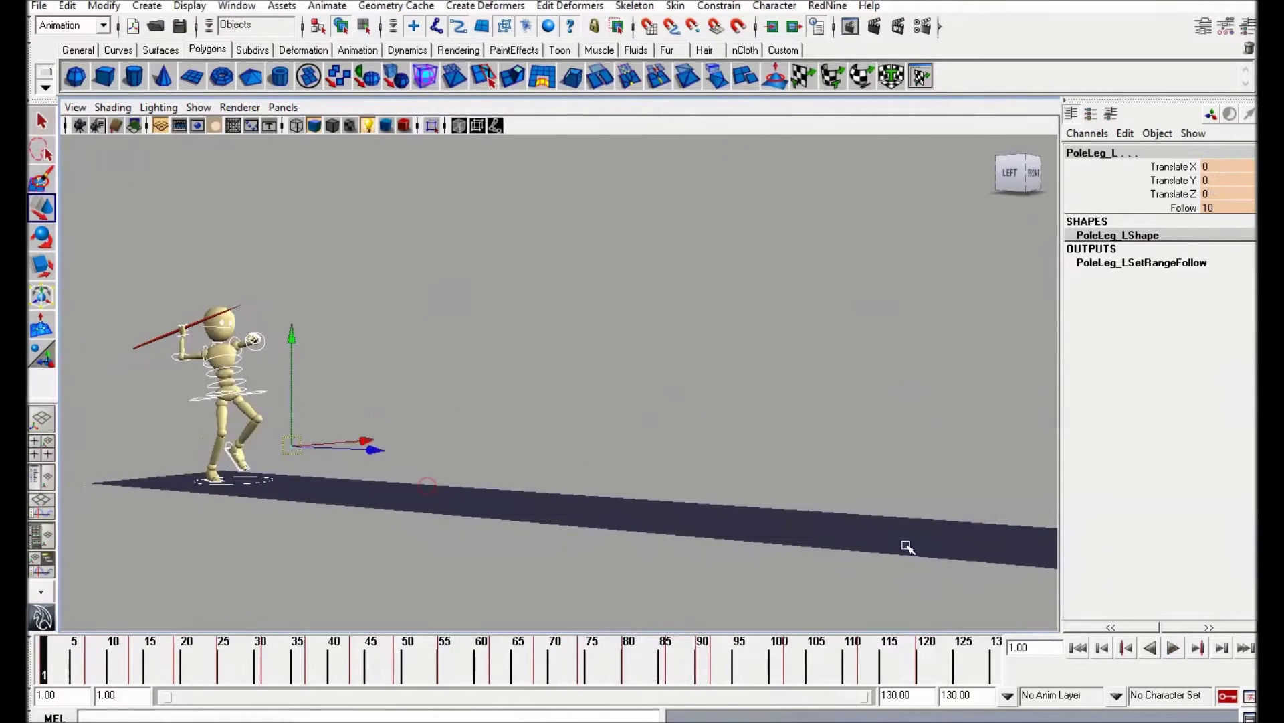
left_click(1174, 648)
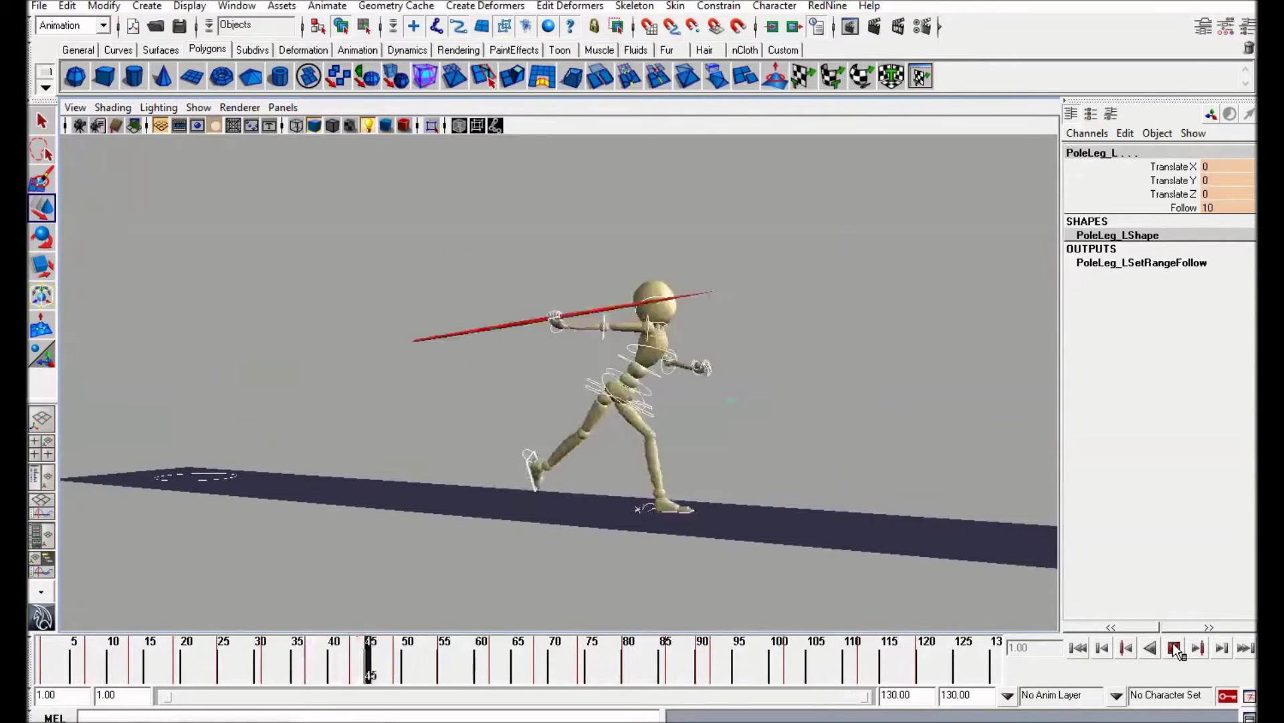
left_click_drag(677, 452, 500, 451, "alt")
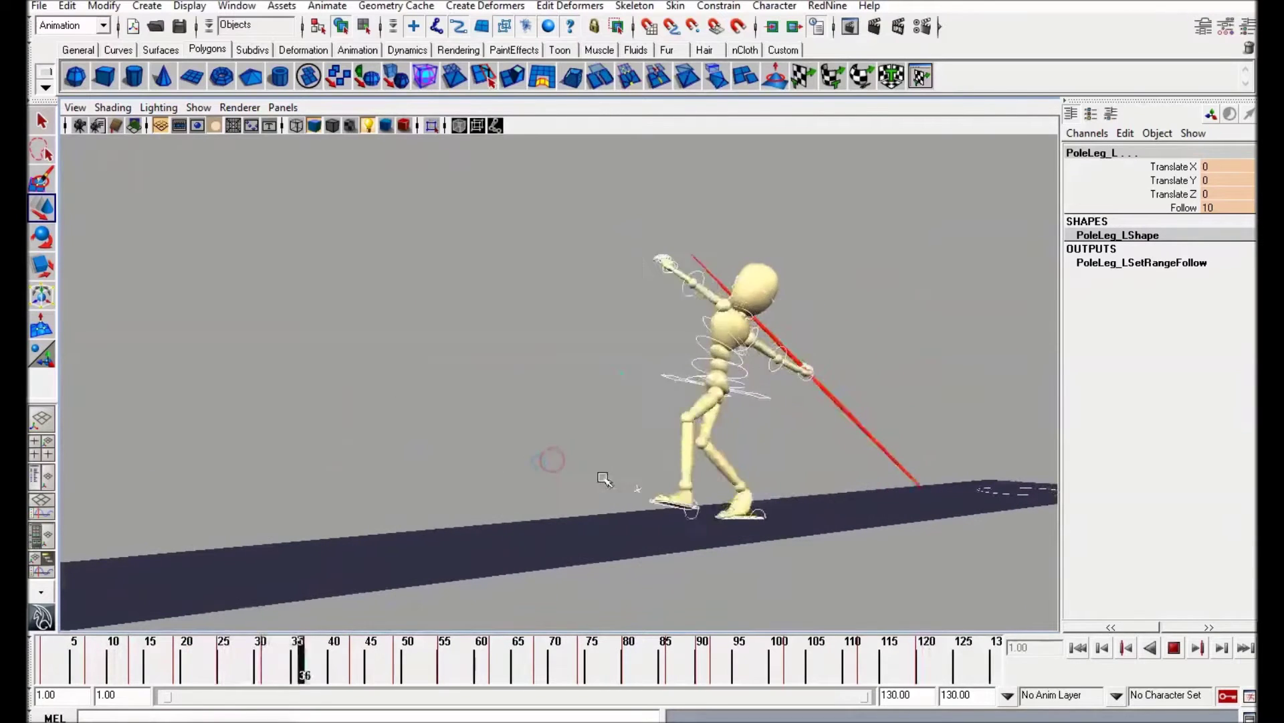
left_click(1174, 647)
left_click_drag(554, 653, 41, 656)
left_click_drag(417, 424, 683, 436, "alt")
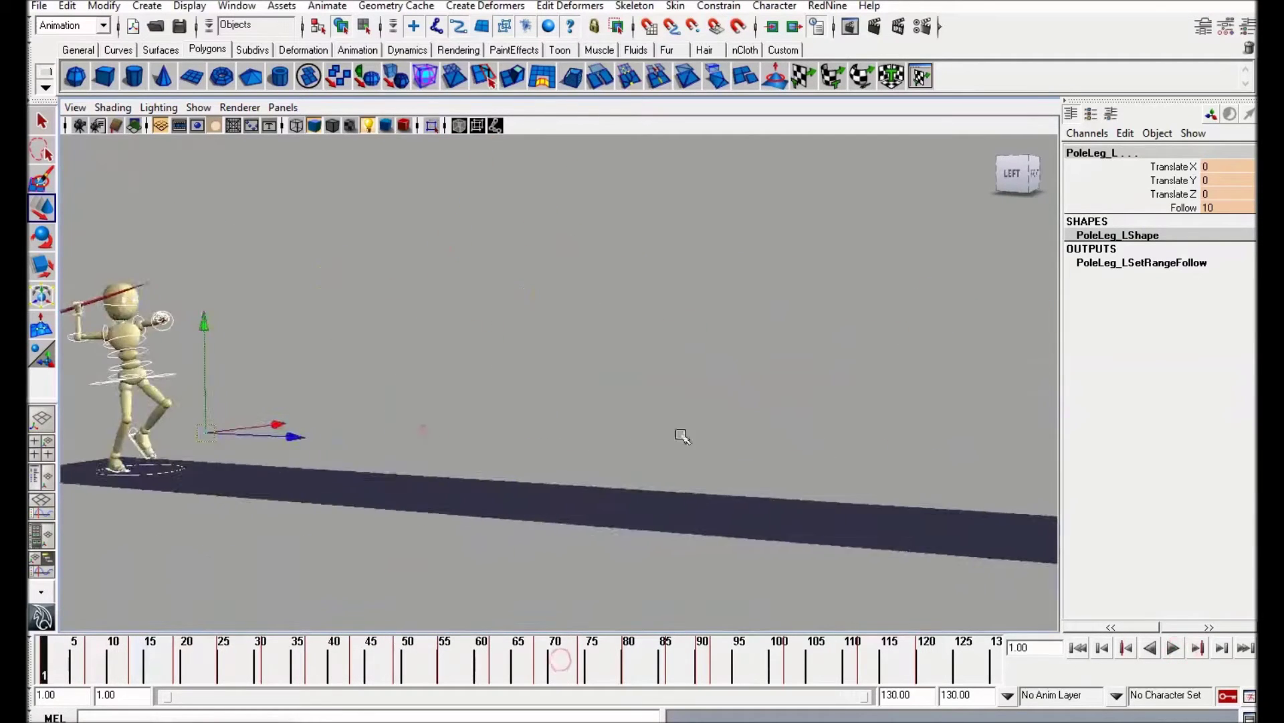
middle_click_drag(487, 436, 584, 426, "alt")
Scrub and replay the run-up and throw from a wider side view to judge the spacing between poses
left_click(373, 277)
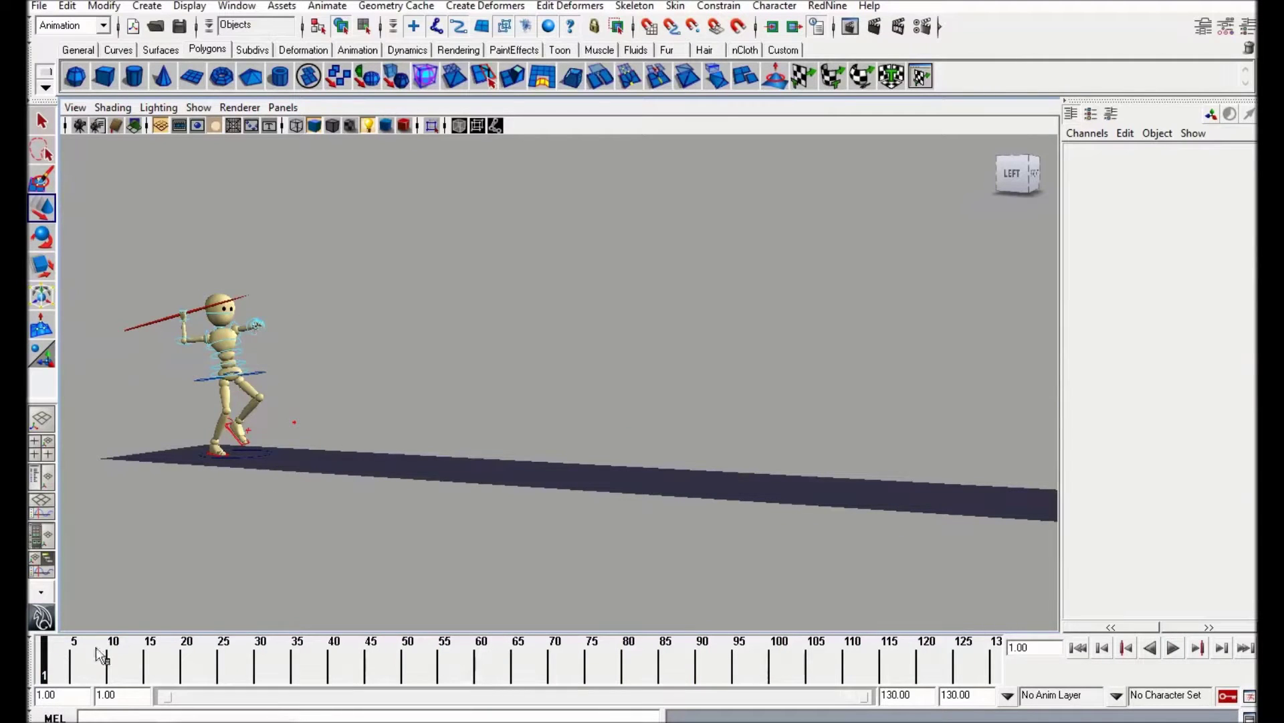
mouse_move(100, 656)
left_mouse_down()
mouse_move(436, 674)
mouse_move(339, 664)
mouse_move(398, 661)
mouse_move(385, 672)
mouse_move(400, 659)
mouse_move(298, 661)
mouse_move(415, 663)
left_mouse_up()
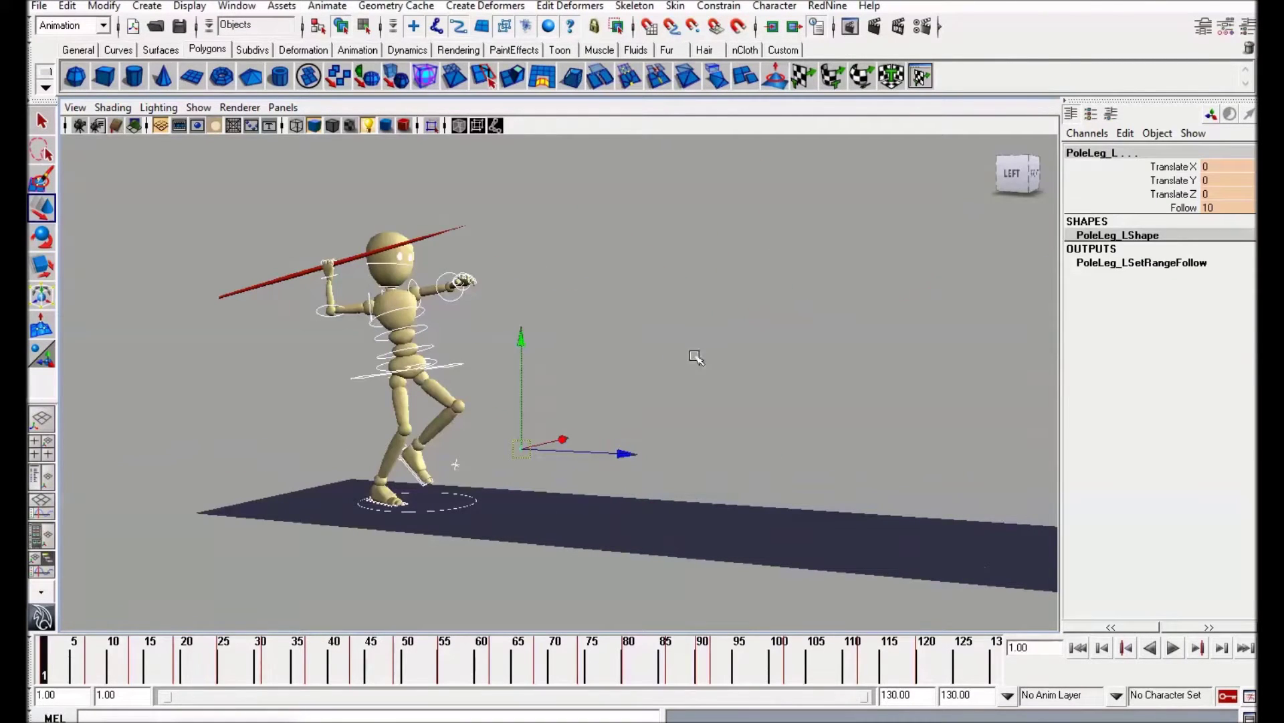
left_click(697, 355)
left_click_drag(624, 513, 663, 558)
middle_click_drag(730, 471, 639, 483, "alt")
right_click_drag(639, 482, 549, 435, "alt")
right_click_drag(727, 465, 648, 457, "alt")
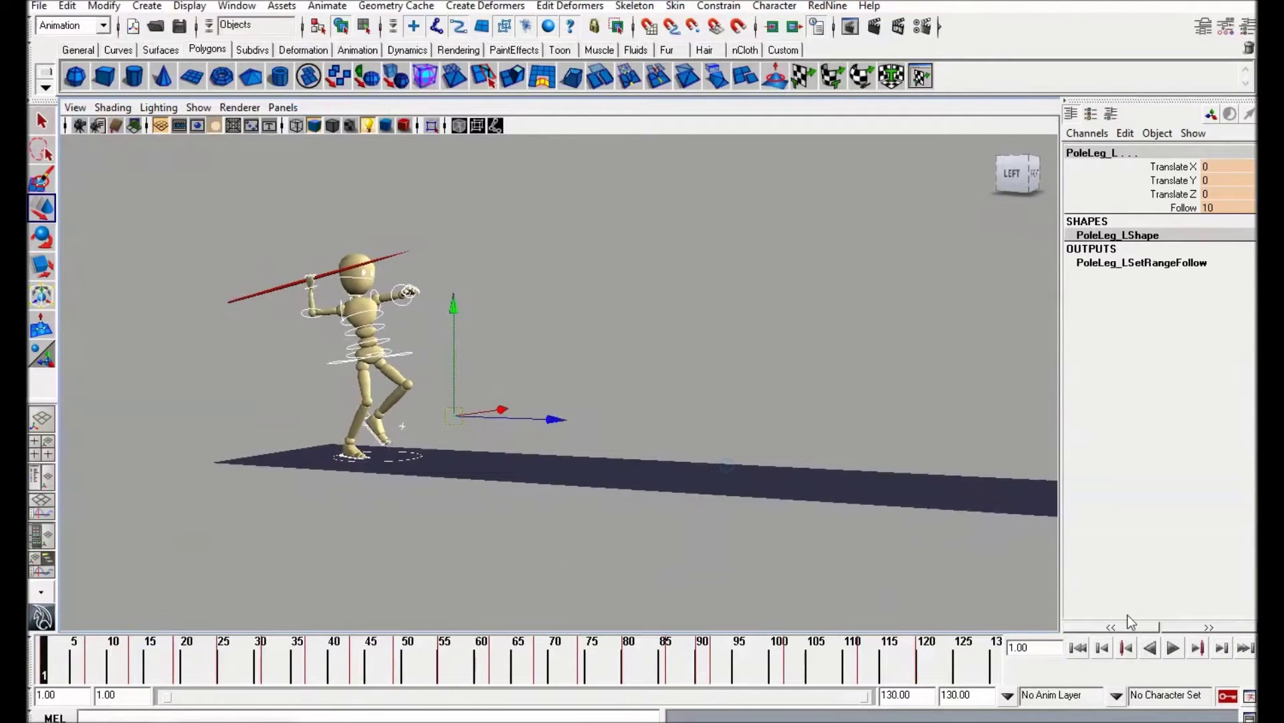
left_click(1172, 648)
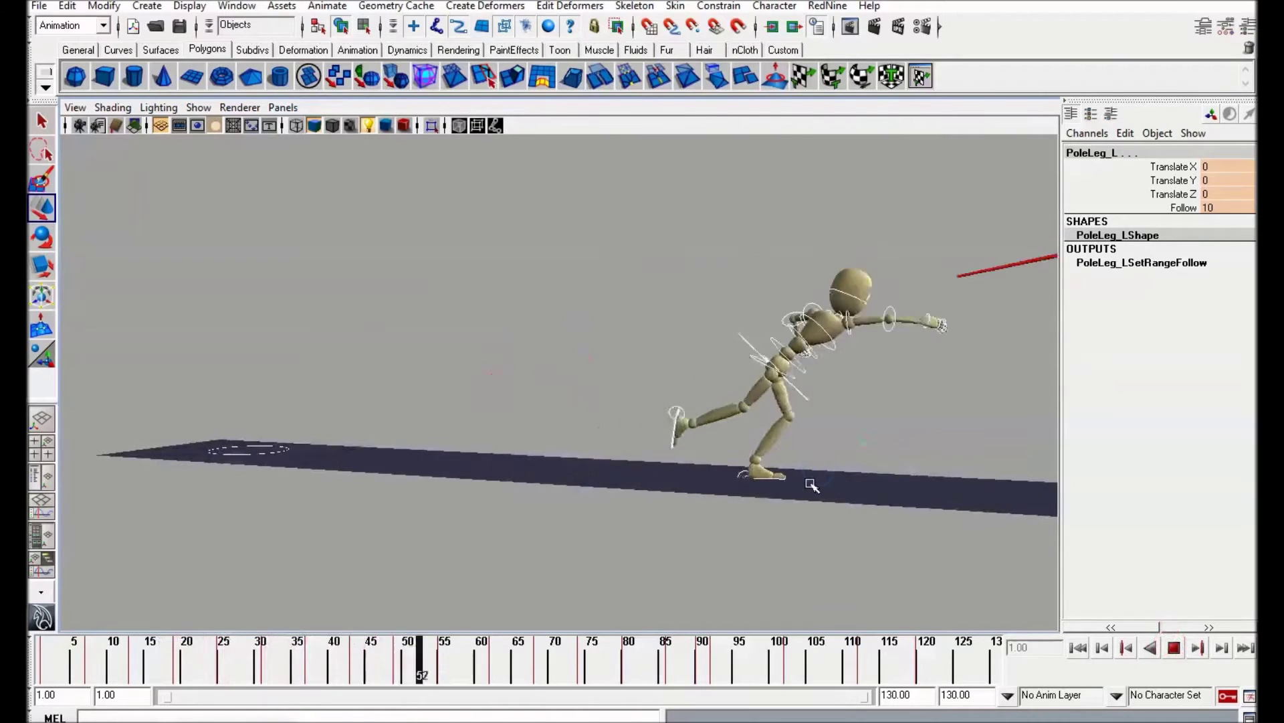
middle_click_drag(810, 483, 773, 485, "alt")
left_click_drag(778, 478, 771, 467, "alt")
right_click_drag(771, 467, 792, 478, "alt")
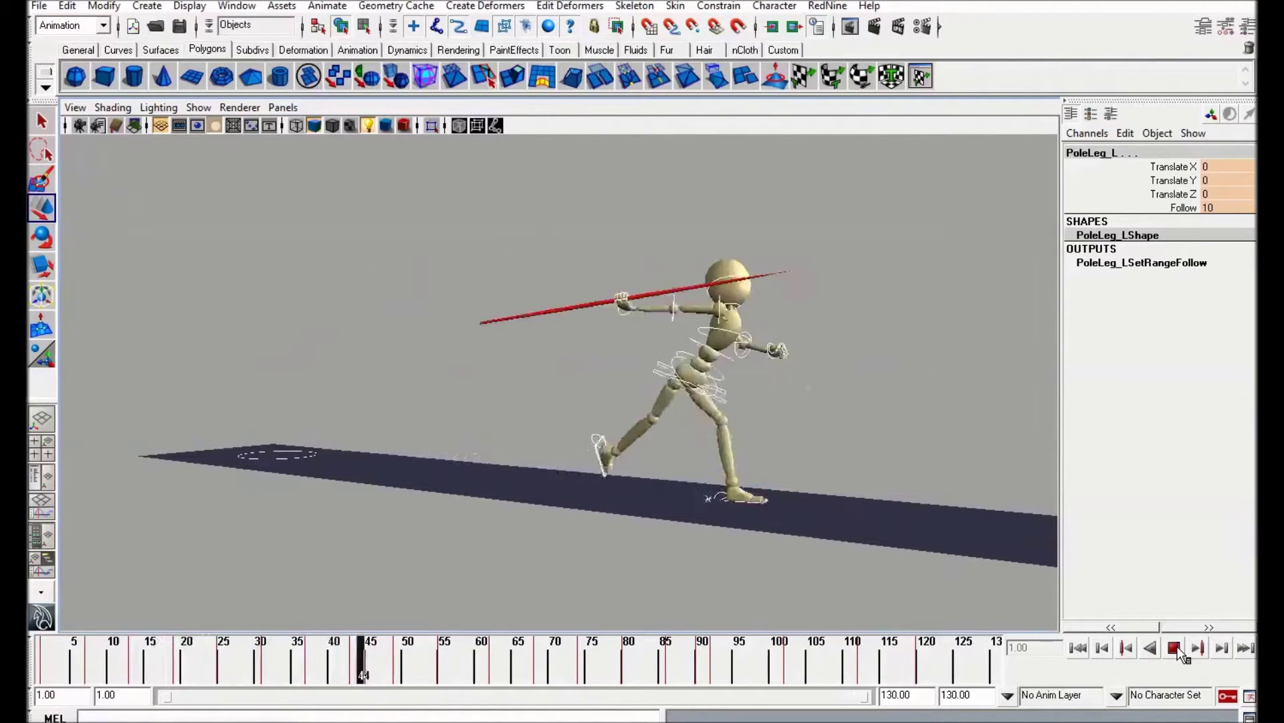
Retime the early run-up poses by sliding the blocks of keys starting near frames 6, 9 and 14 along the timeline
mouse_move(657, 650)
left_mouse_down()
mouse_move(80, 682)
mouse_move(934, 662)
left_mouse_up()
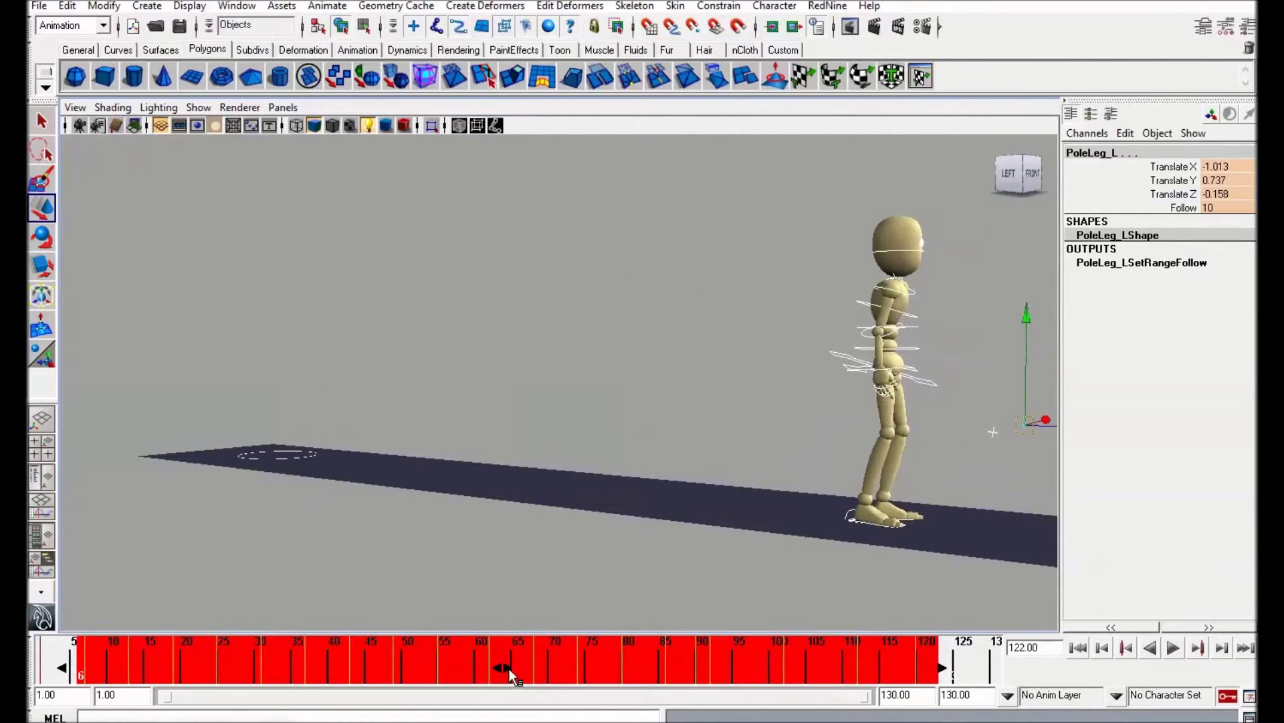
left_click_drag(509, 668, 493, 673)
left_click_drag(814, 666, 960, 669)
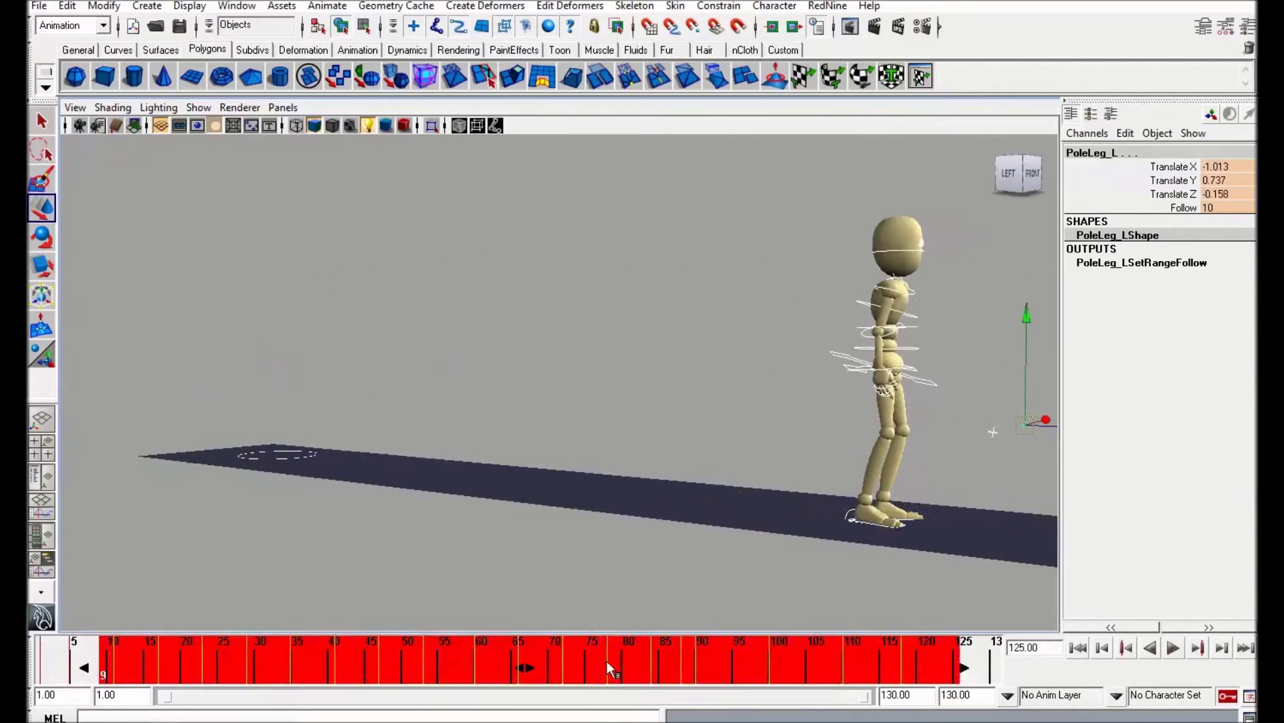
key("alt+v")
left_click_drag(526, 668, 519, 672)
left_click_drag(35, 666, 956, 669)
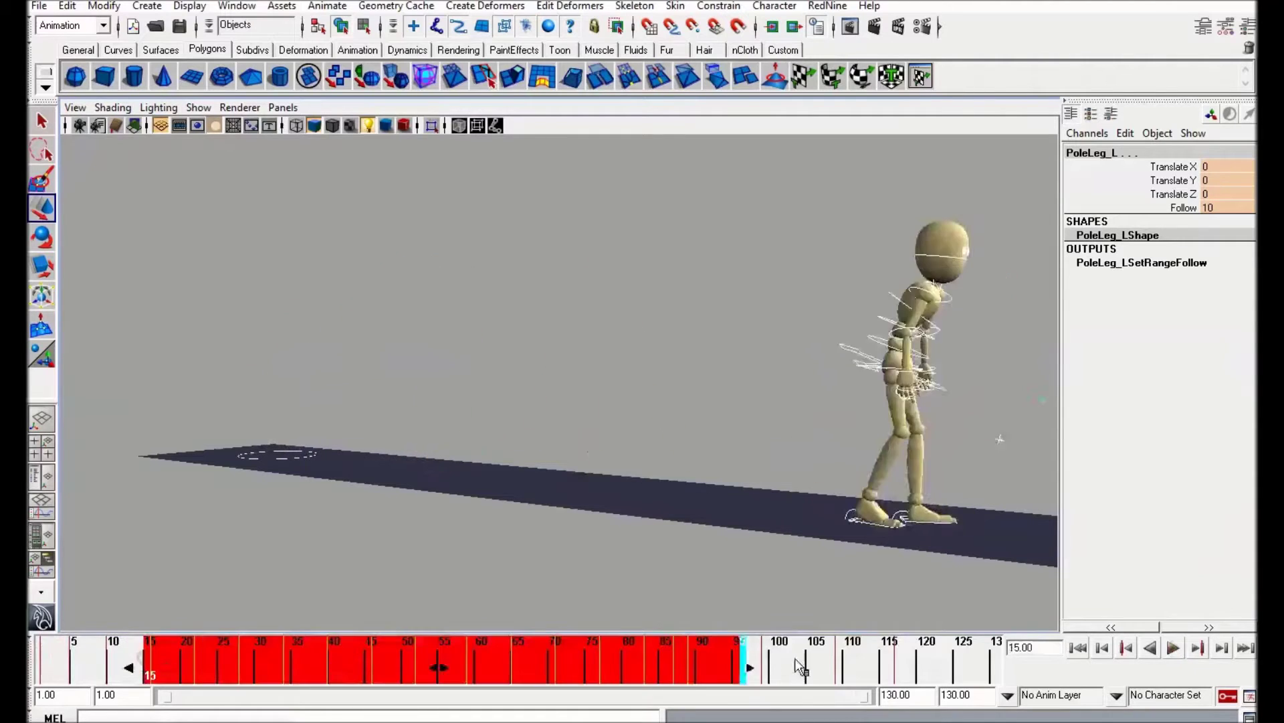
left_click_drag(550, 665, 483, 665)
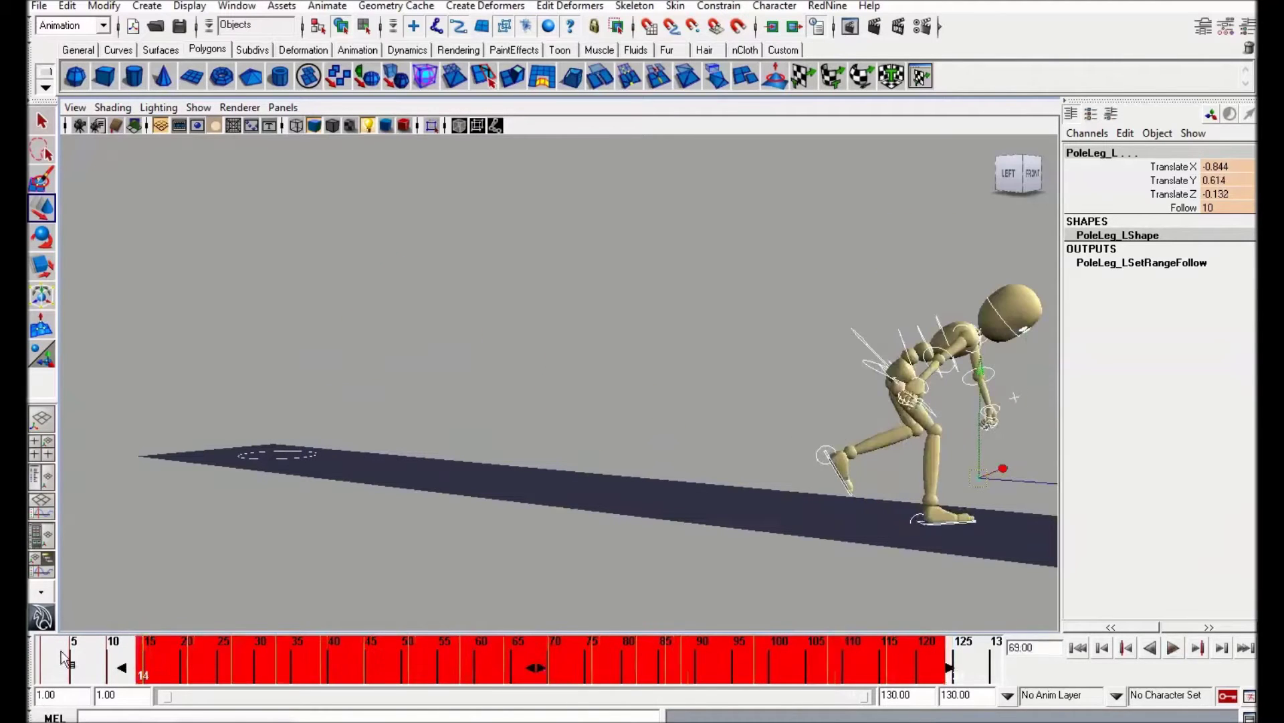
Retime the remaining poses by sliding the blocks of keys starting near frames 32 and 36 along the timeline
mouse_move(62, 651)
left_mouse_down()
mouse_move(326, 665)
mouse_move(167, 666)
mouse_move(910, 666)
left_mouse_up()
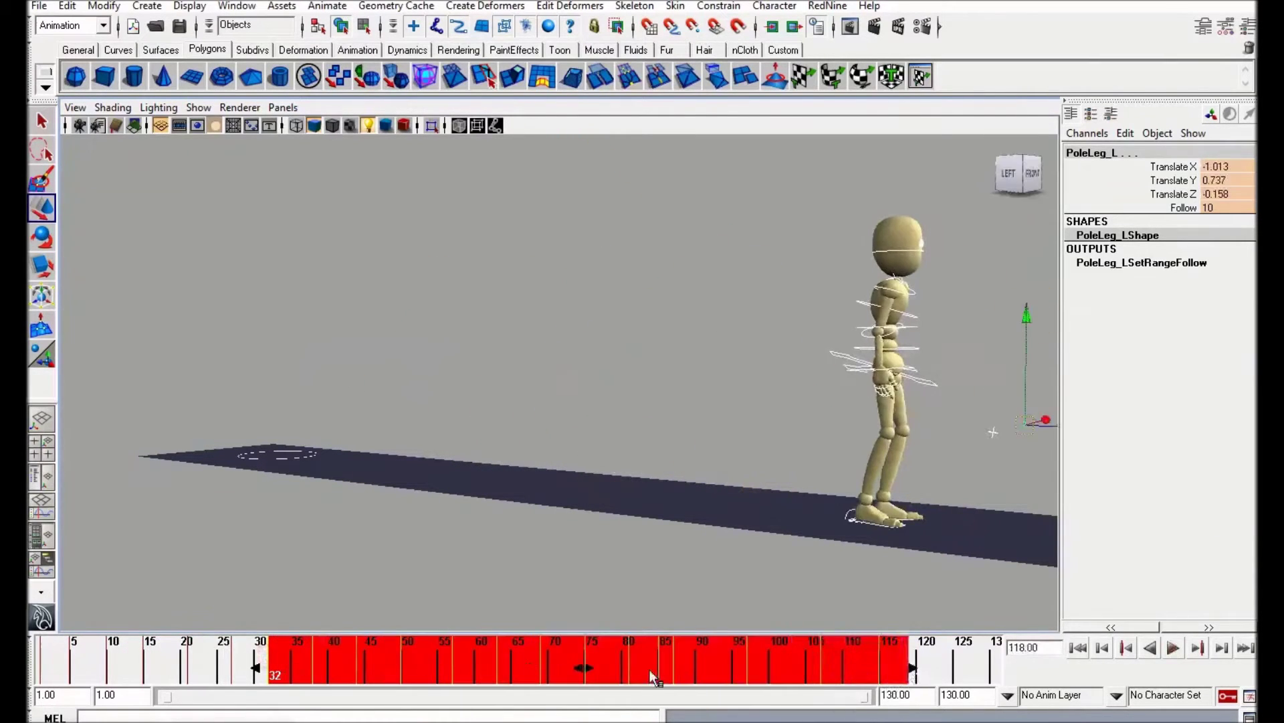
left_click_drag(574, 667, 579, 666)
mouse_move(188, 649)
left_mouse_down()
mouse_move(319, 671)
mouse_move(914, 667)
left_mouse_up()
left_click_drag(603, 668, 592, 669)
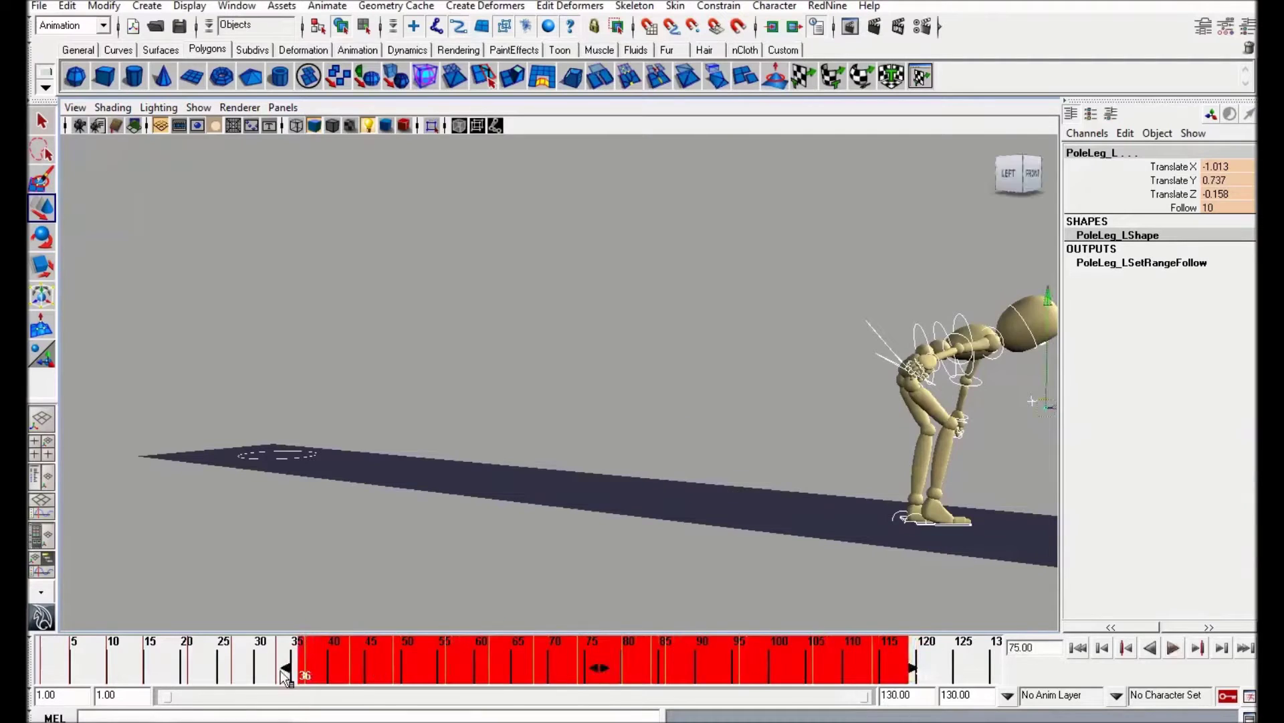
mouse_move(288, 671)
left_mouse_down()
mouse_move(258, 668)
mouse_move(843, 668)
left_mouse_up()
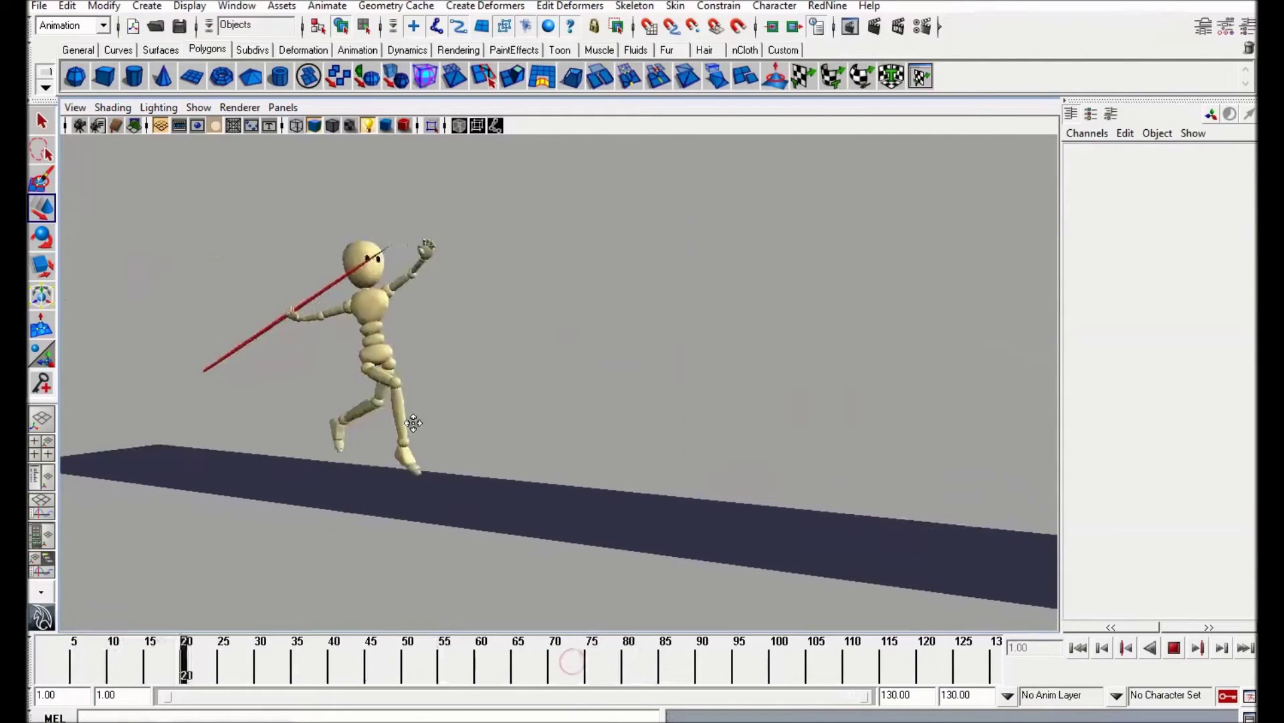
Stop playback, go to frame 4, show the rig's control curves and select the right-foot IK control
left_click(1172, 647)
key("alt+shift+v")
left_click_drag(477, 427, 447, 426, "alt")
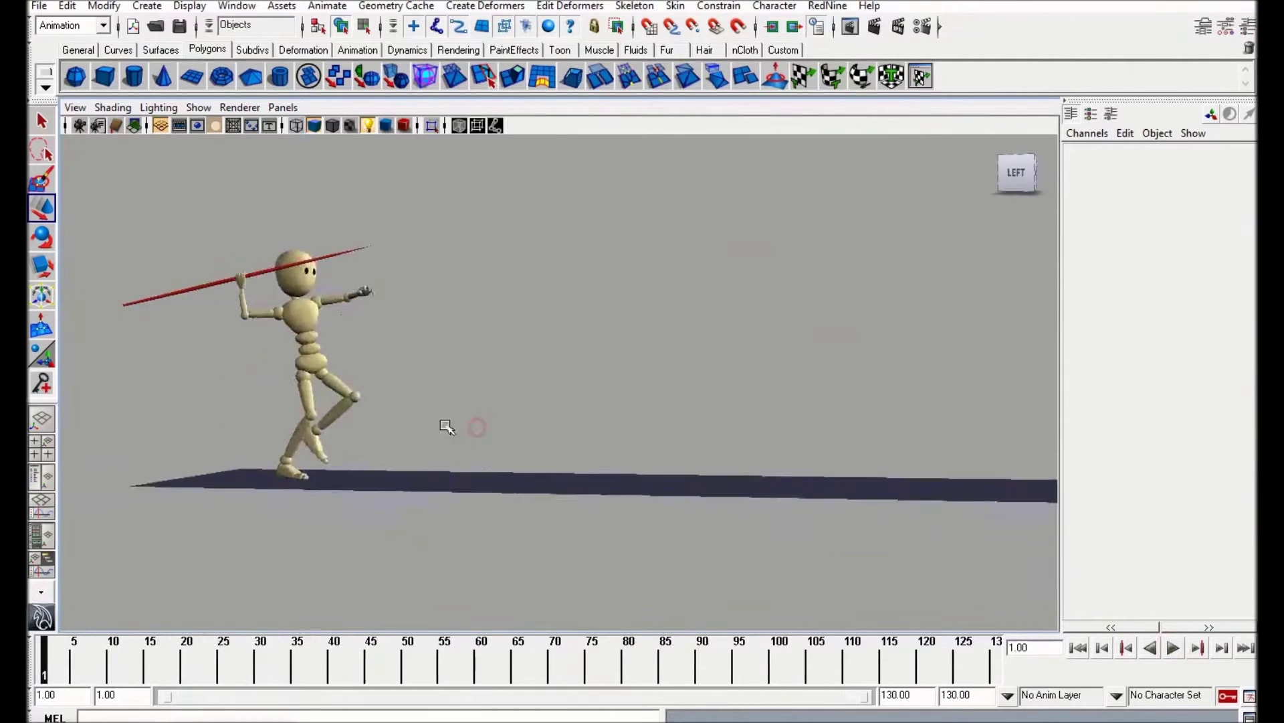
right_click_drag(464, 424, 508, 426, "alt")
left_click_drag(53, 664, 65, 664)
middle_click_drag(261, 522, 489, 493, "alt")
scroll(489, 493, "up", 4)
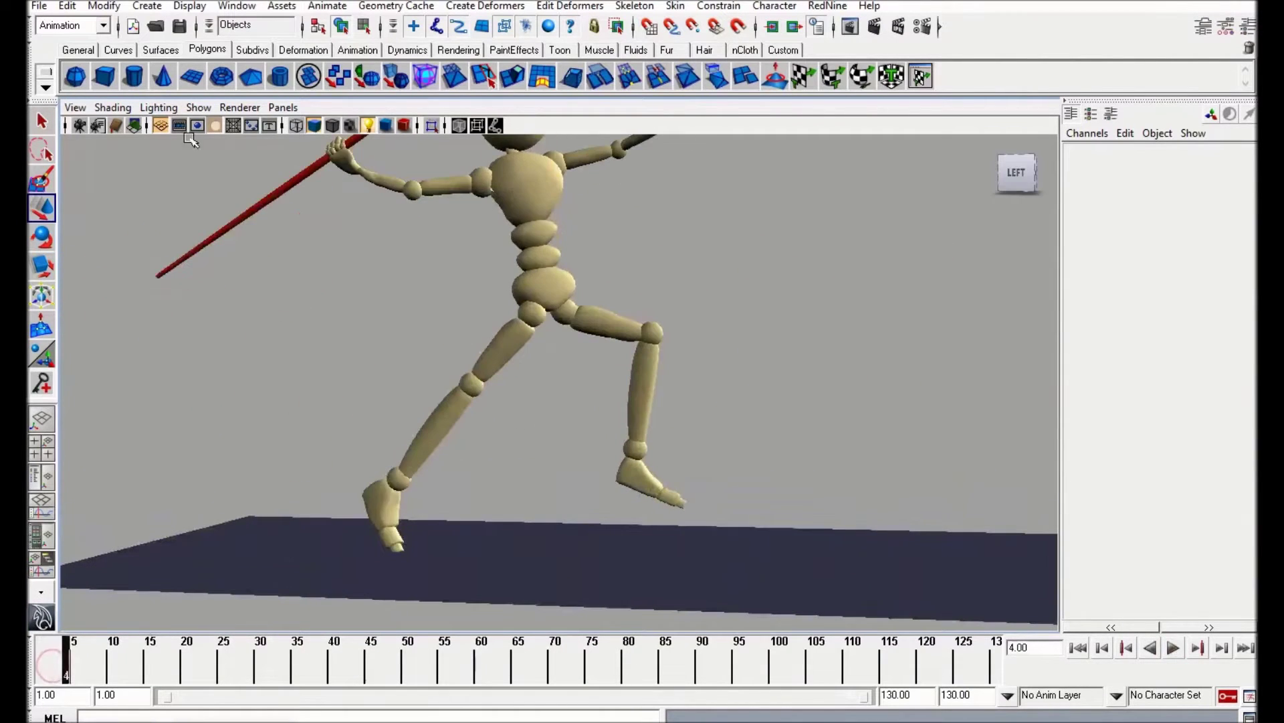
left_click(199, 105)
left_click(212, 198)
left_click(367, 510)
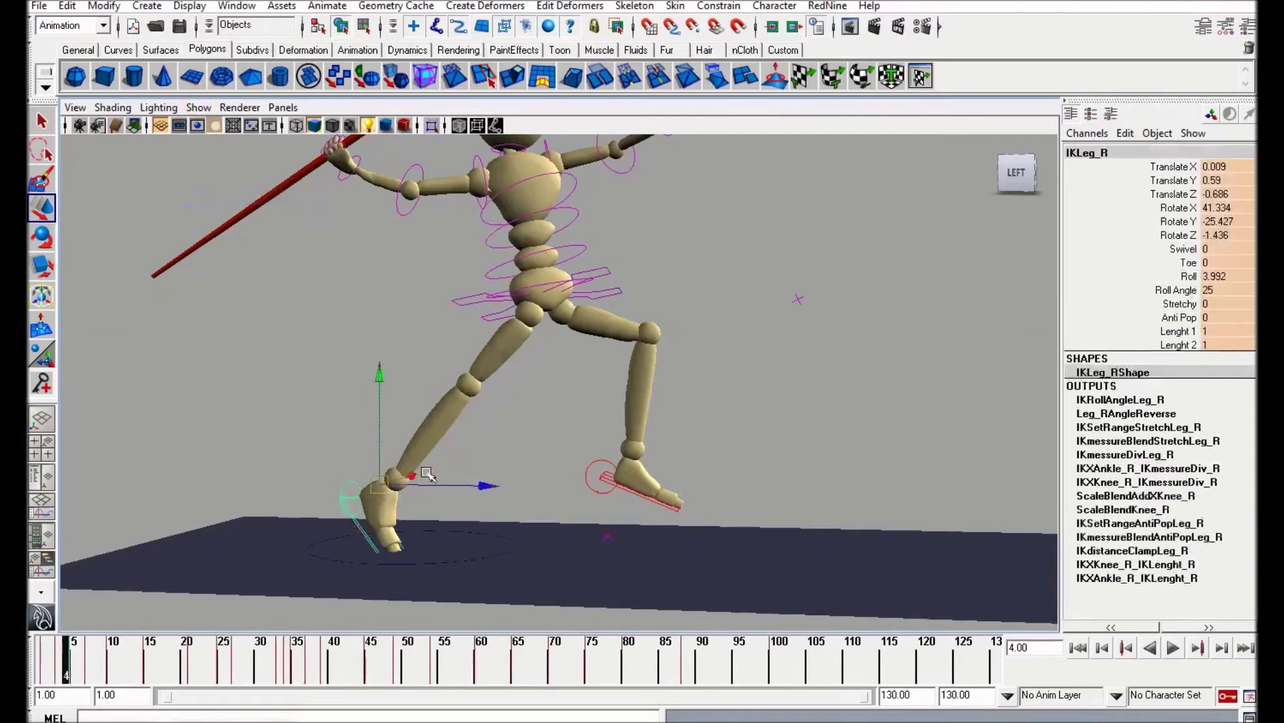
At frame 8, move the left-foot IK control slightly forward and down to about Translate Y 0.039 and Translate Z 10.438
left_click_drag(60, 674, 97, 659)
left_click_drag(277, 479, 264, 476, "alt")
mouse_move(97, 659)
left_mouse_down()
mouse_move(127, 662)
mouse_move(66, 662)
mouse_move(113, 657)
mouse_move(95, 657)
left_mouse_up()
left_click(689, 510)
key("alt+v")
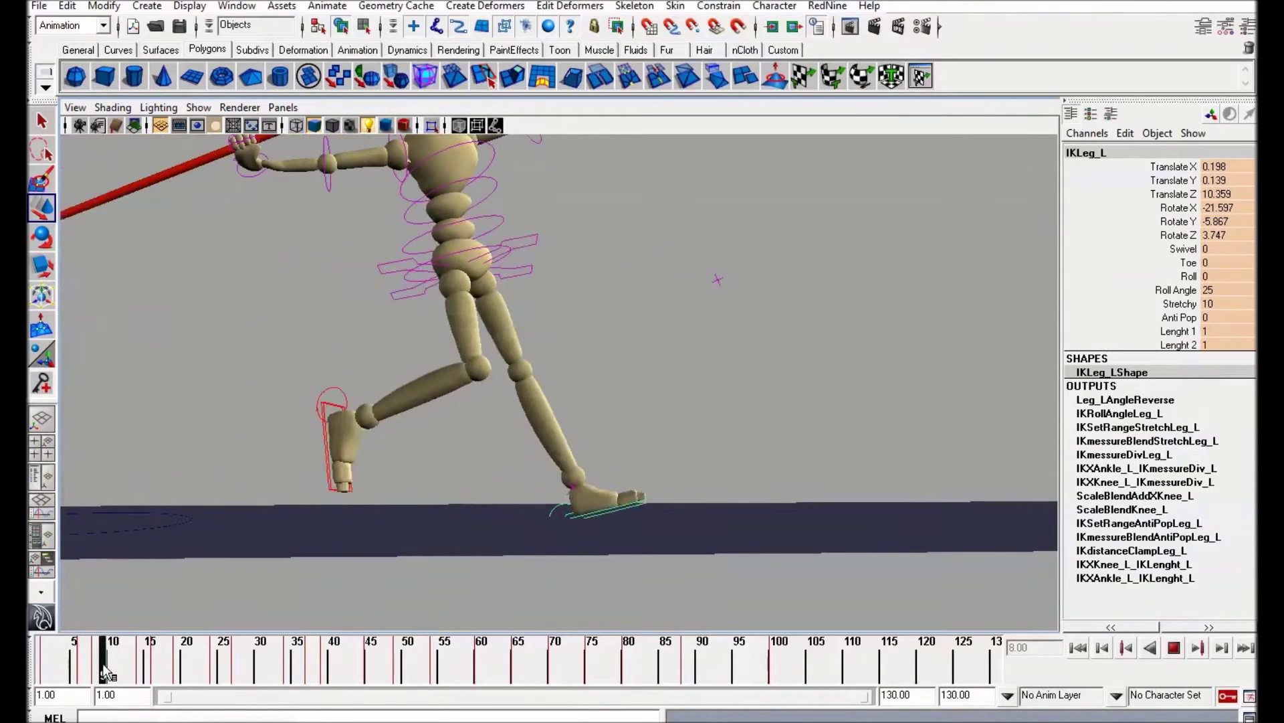
left_click(99, 667)
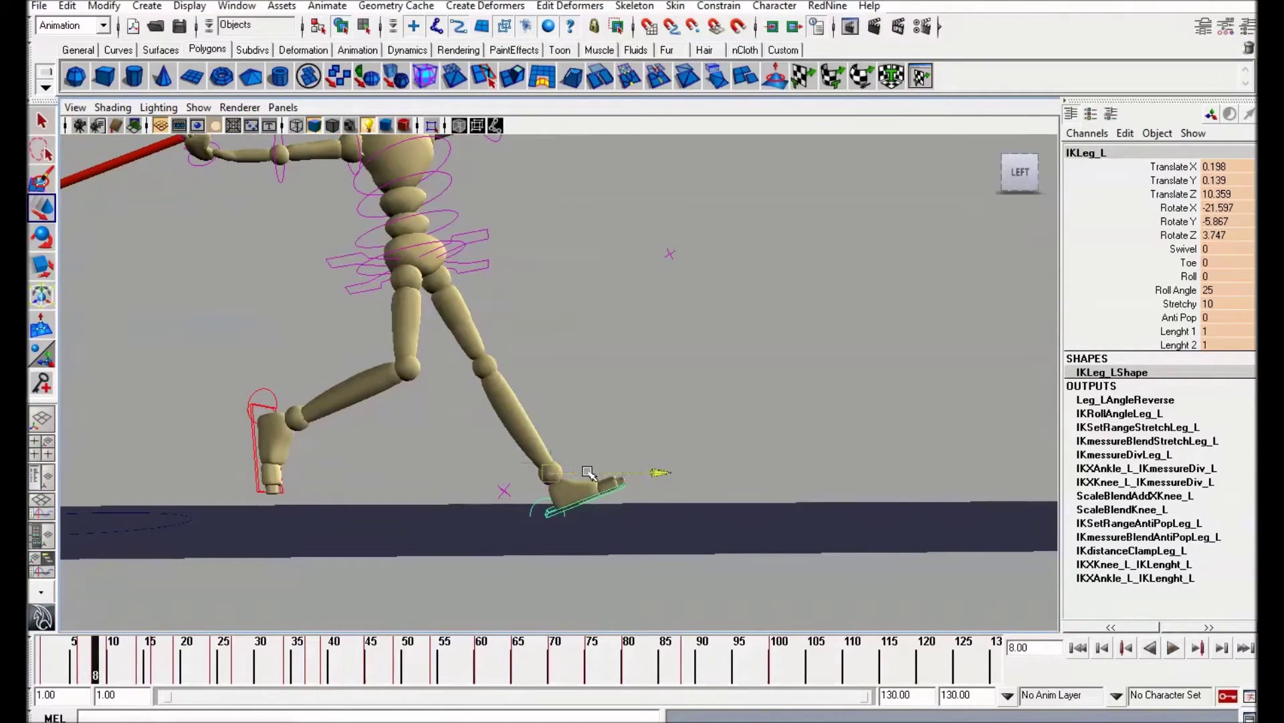
left_click_drag(588, 473, 591, 481)
left_click_drag(557, 362, 554, 372)
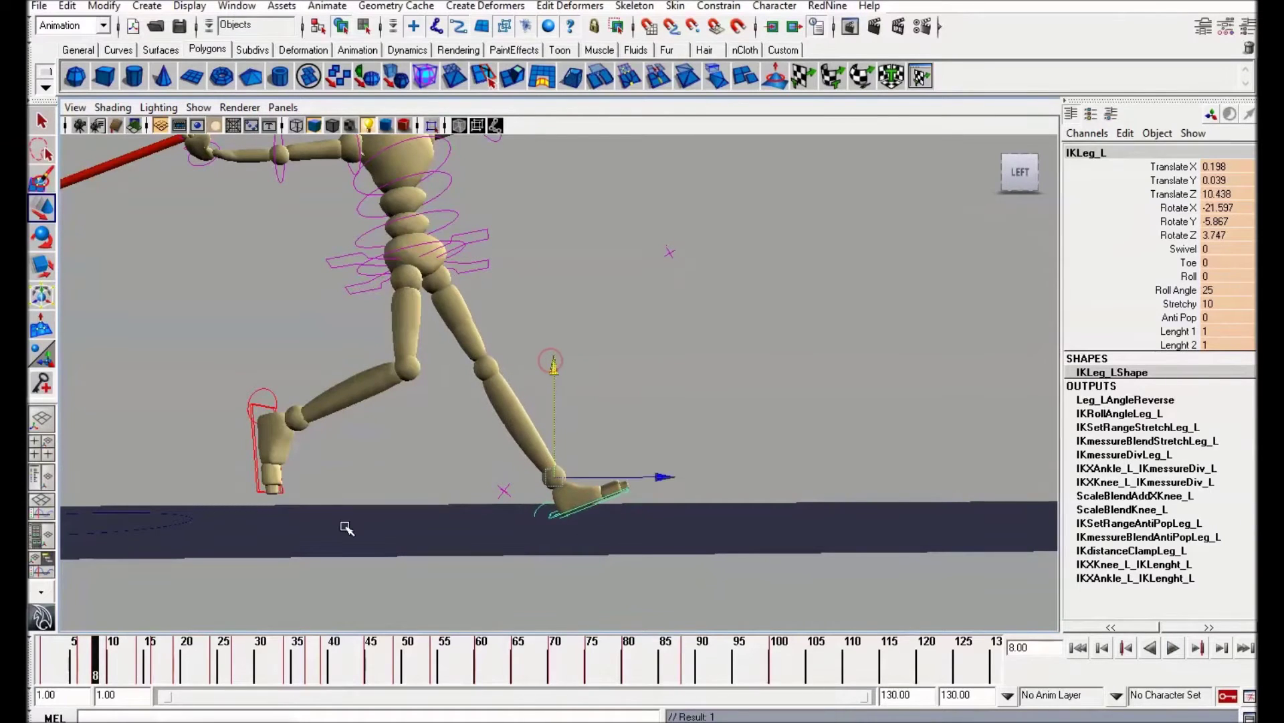
key("alt+v")
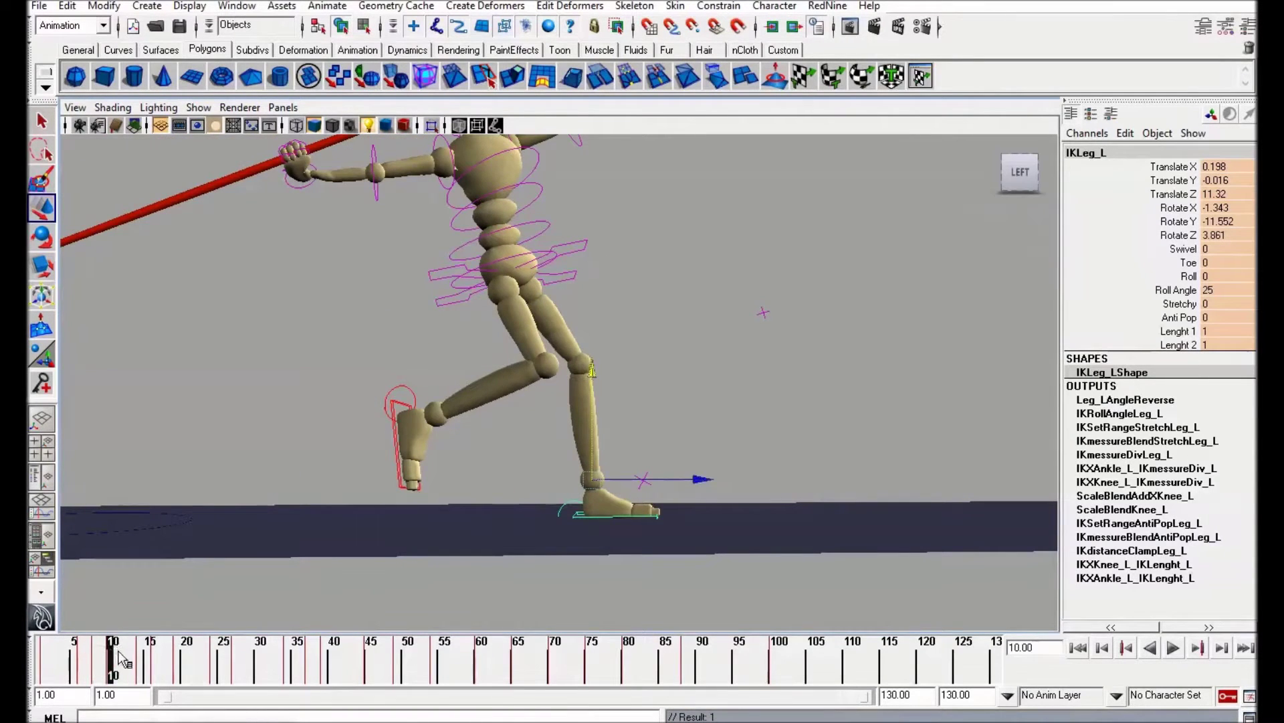
left_click(125, 651)
At frame 15, select the main body control and frame its Translate Y curve in the Graph Editor
scroll(376, 435, "down", 2)
middle_click_drag(375, 436, 318, 480, "alt")
left_click_drag(74, 643, 148, 652)
left_click(544, 328)
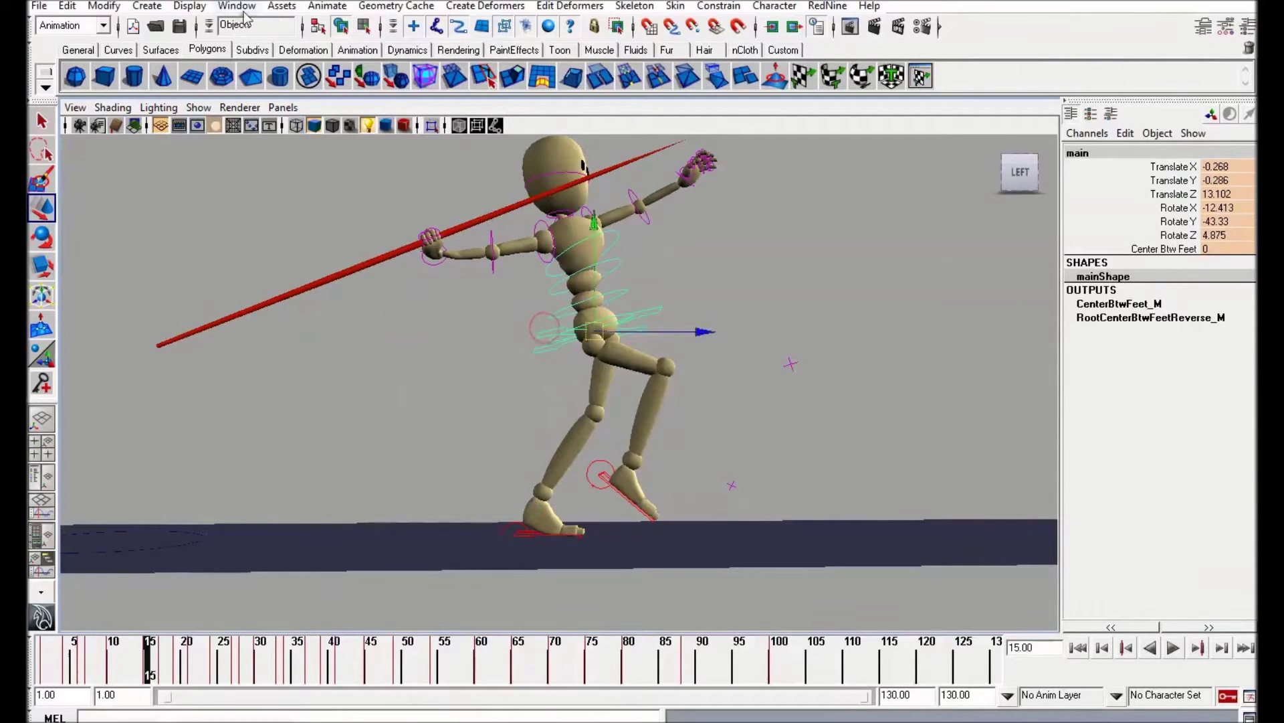
left_click(244, 18)
mouse_move(288, 54)
left_click(462, 67)
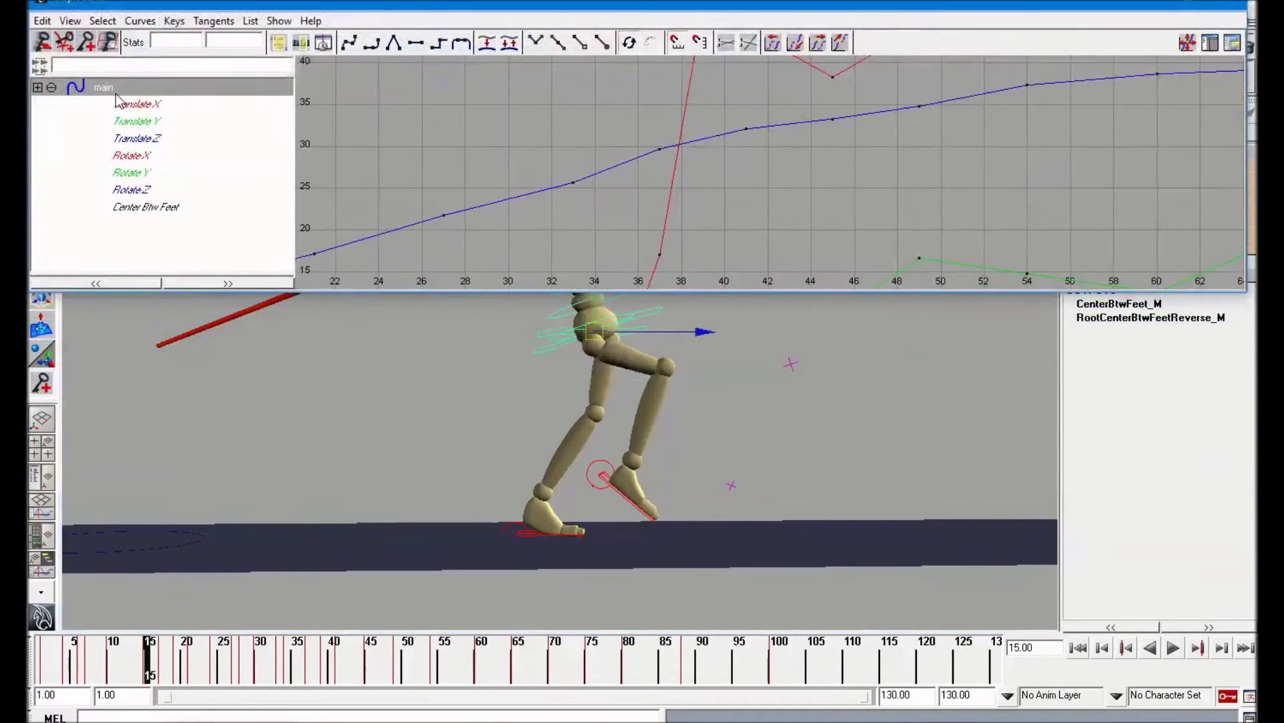
left_click(136, 104)
left_click(137, 121)
key("f")
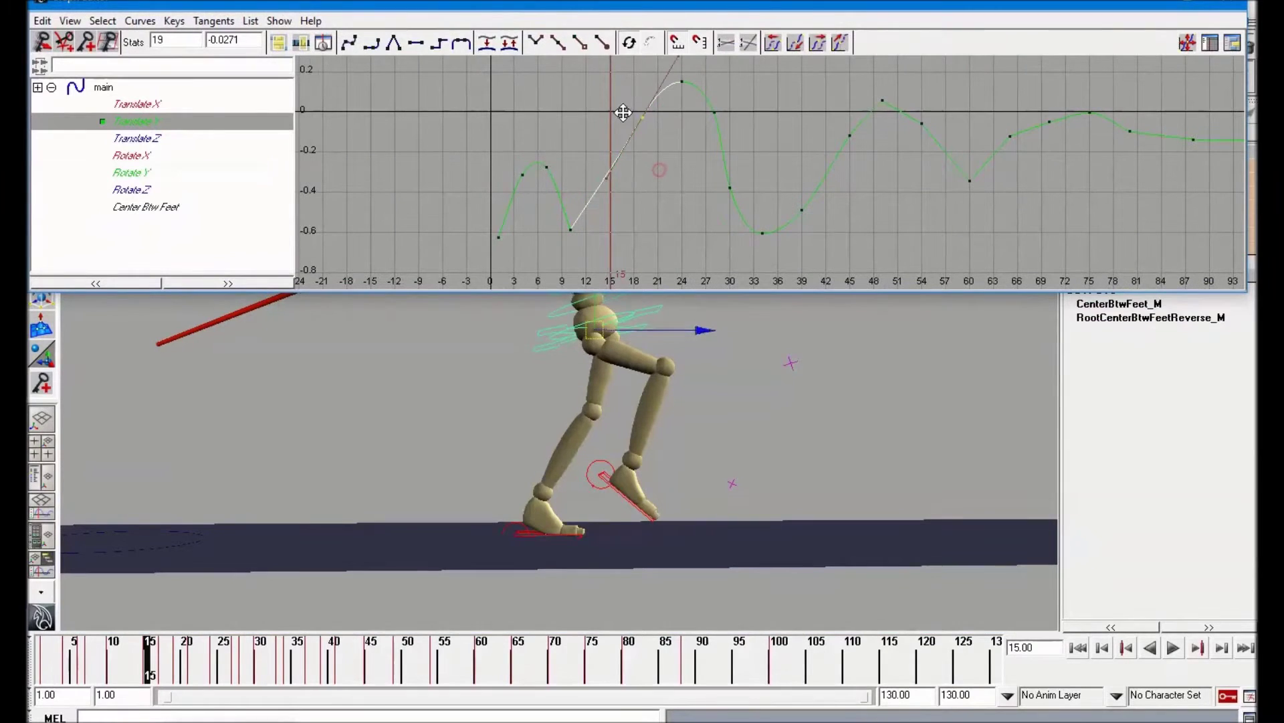
Reshape the Translate Y curve's second arc with keys at frames 15, 22 and 26, the last at about -0.0157
mouse_move(623, 112)
middle_mouse_down()
mouse_move(607, 115)
mouse_move(605, 98)
middle_mouse_up()
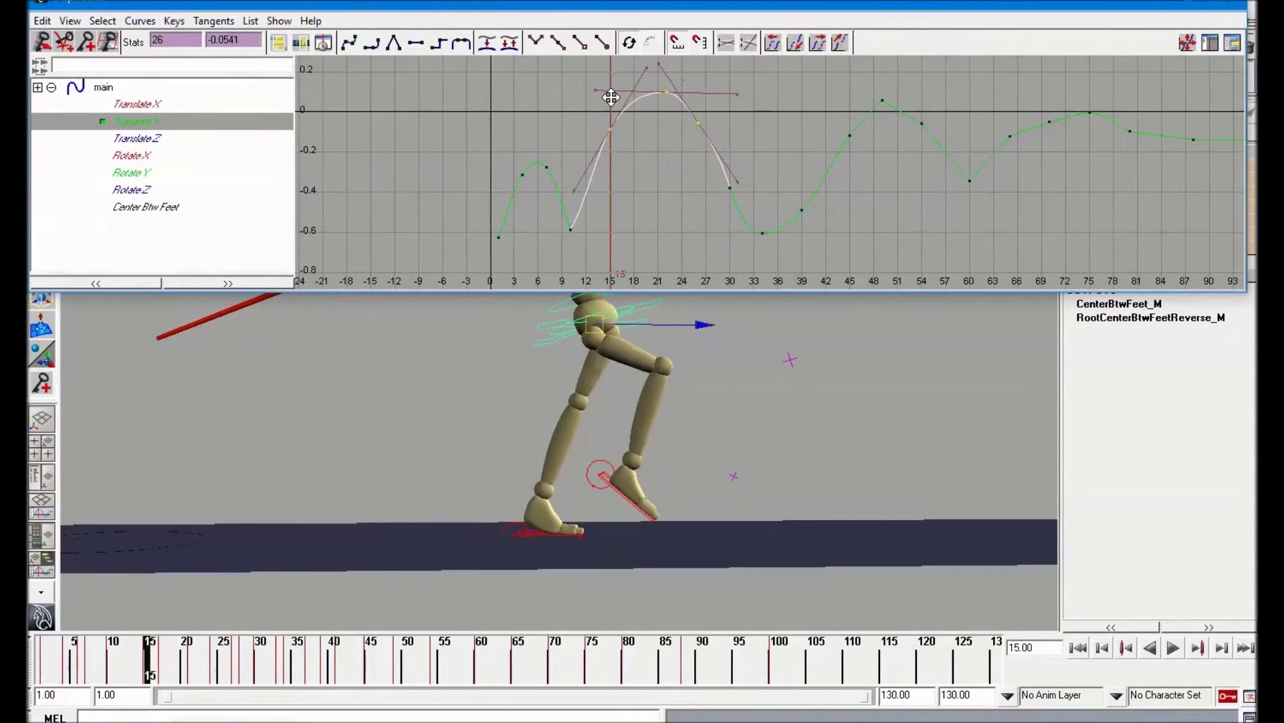
middle_click_drag(702, 346, 696, 360, "alt")
mouse_move(138, 662)
left_mouse_down()
mouse_move(107, 672)
mouse_move(139, 669)
mouse_move(118, 671)
left_mouse_up()
middle_click_drag(590, 177, 597, 175, "alt")
right_click_drag(596, 175, 659, 184, "alt+shift")
left_click(616, 105)
middle_click_drag(571, 169, 597, 161, "alt")
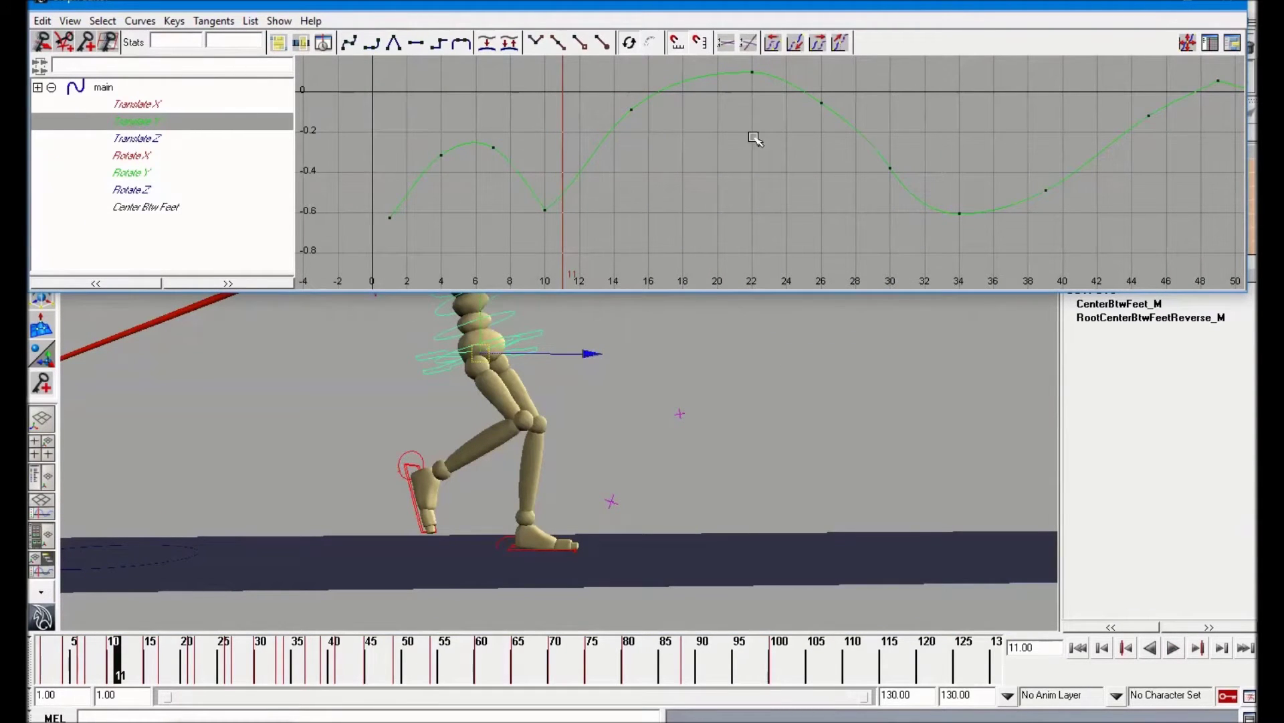
middle_click_drag(756, 139, 725, 151, "alt")
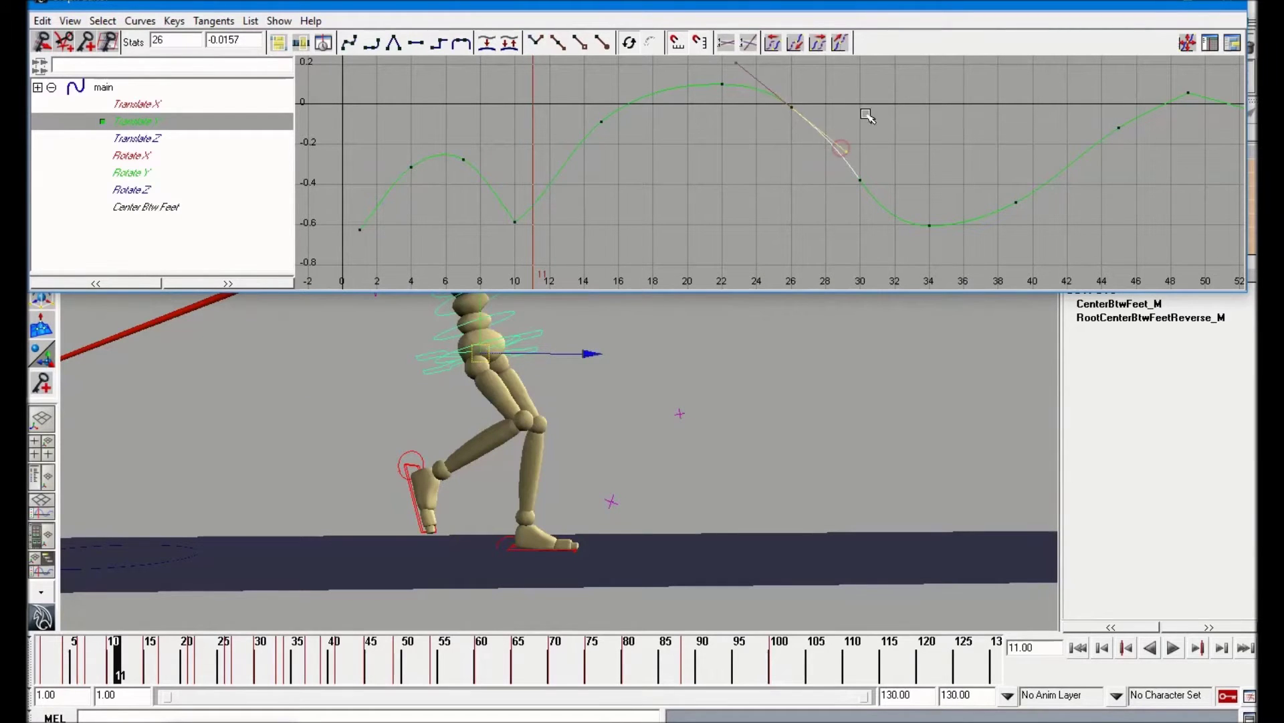
Select the main control's Translate Y key at frame 10 and examine the poses between frames 10 and 16
mouse_move(117, 669)
left_mouse_down()
mouse_move(65, 669)
mouse_move(112, 669)
left_mouse_up()
left_click(515, 221)
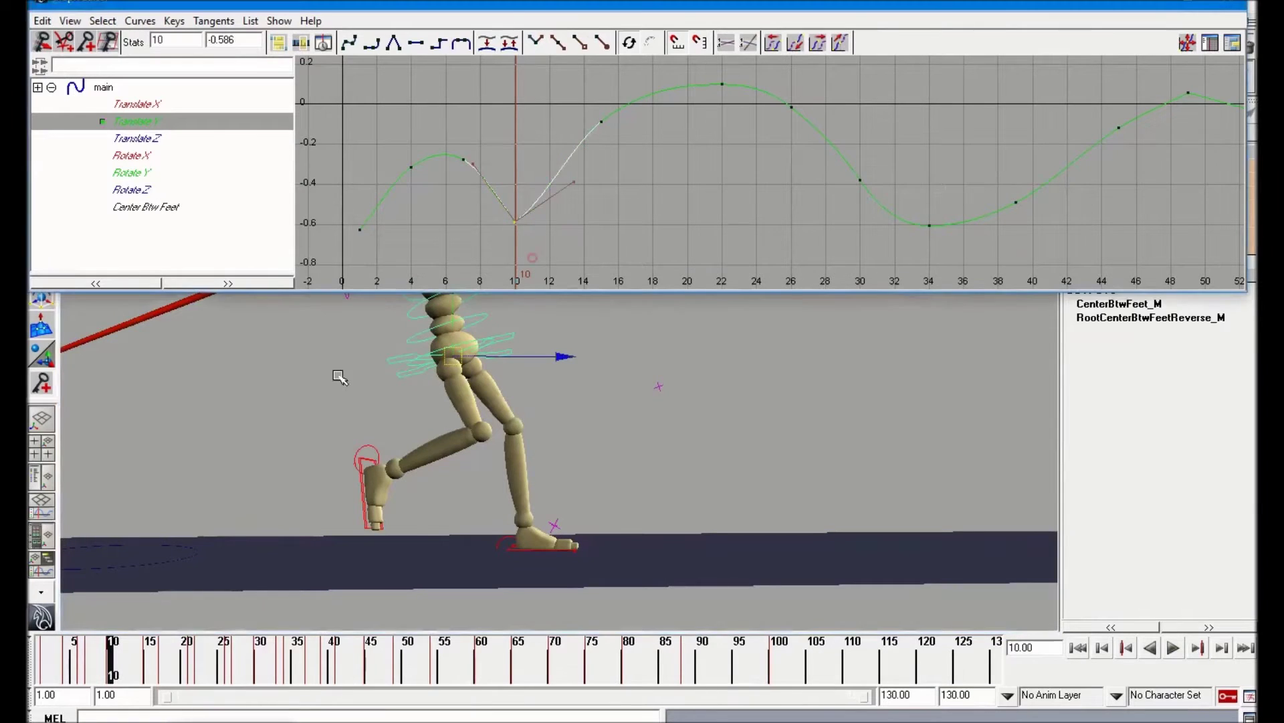
left_click_drag(113, 657, 154, 662)
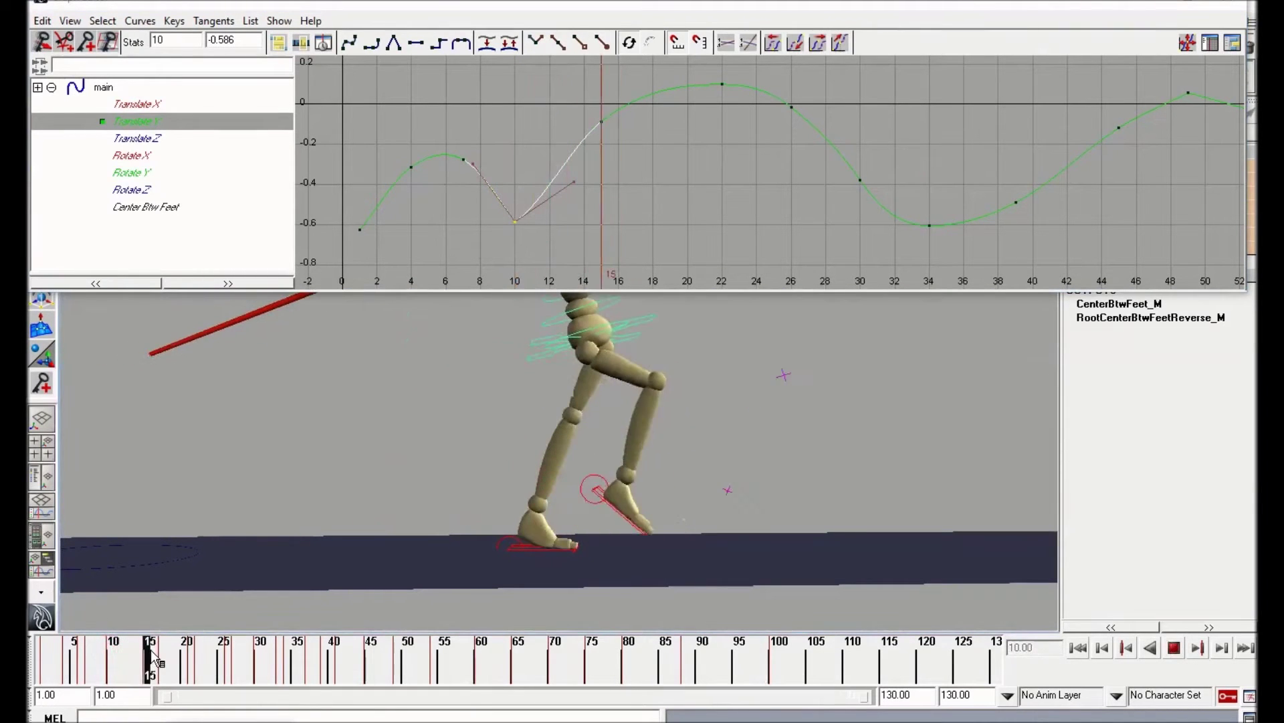
left_click_drag(153, 662, 157, 662)
At frame 16, reselect the main body control and frame its Translate Y curve in the Graph Editor
left_click(544, 545)
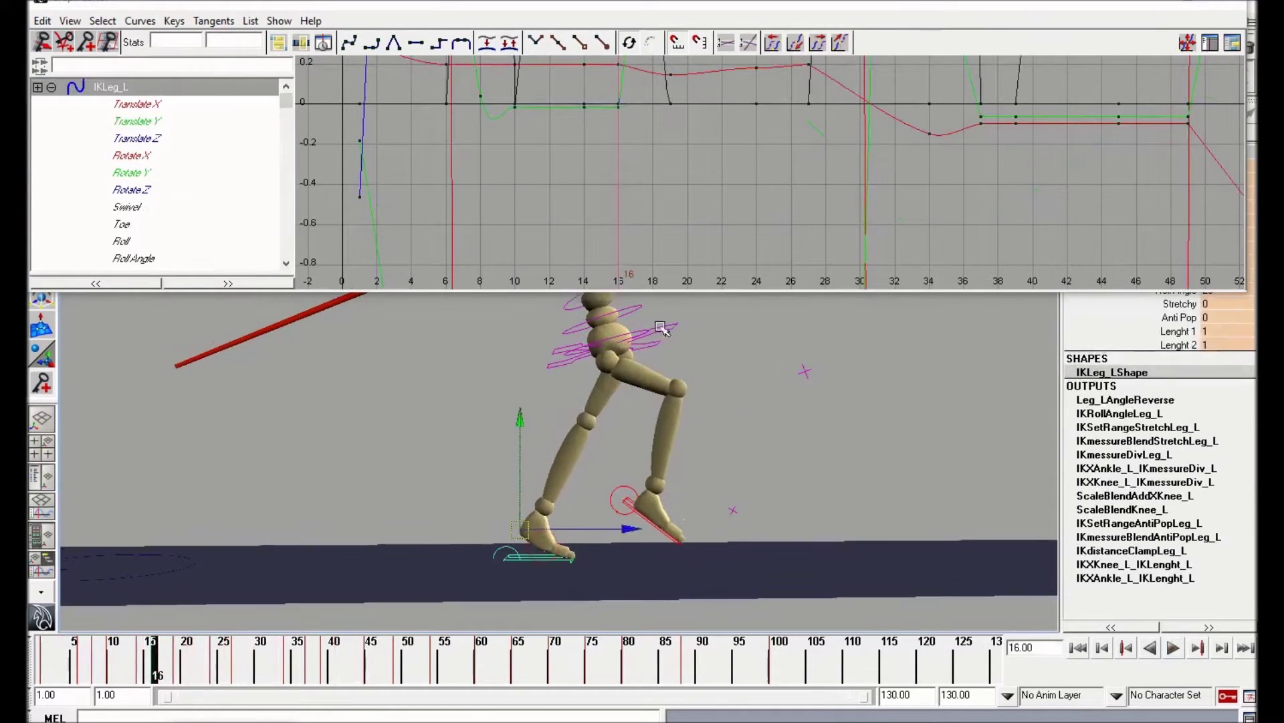
left_click(661, 327)
left_click(170, 119)
key("f")
middle_click_drag(680, 111, 742, 135, "alt")
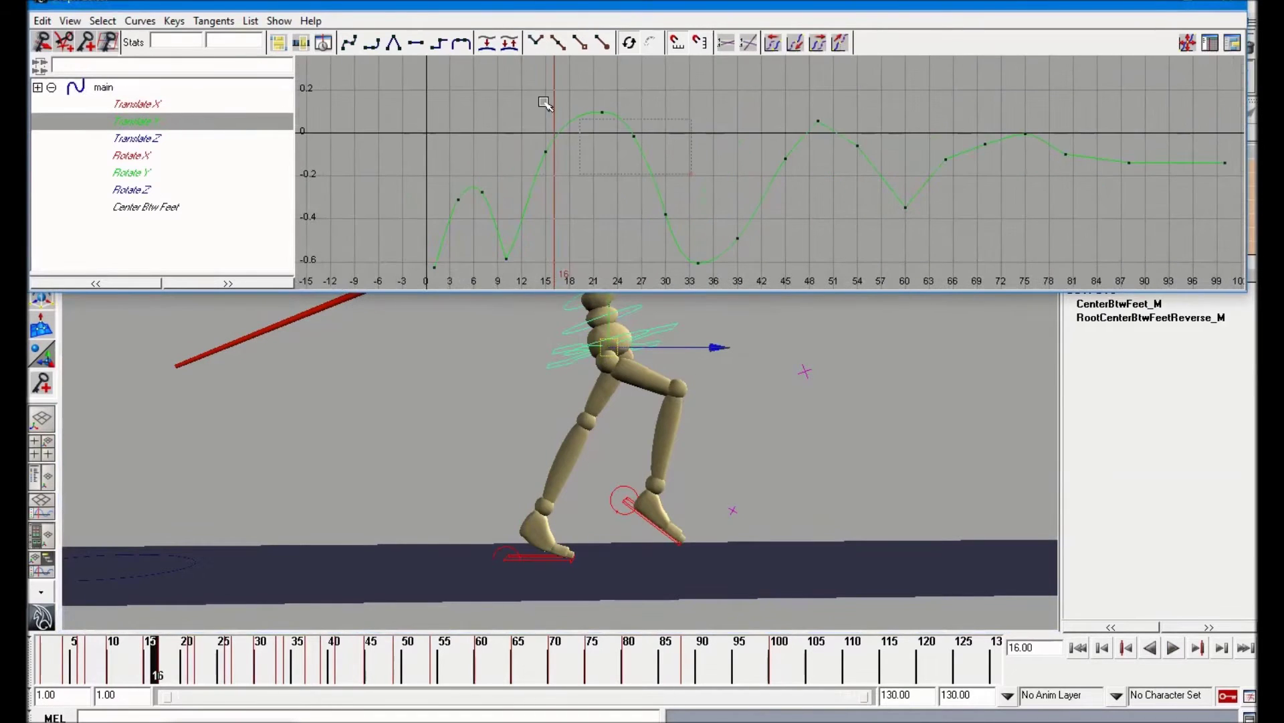
Lower the Translate Y keys at frames 15, 22 and 26 together, the last to about -0.0796
left_click_drag(545, 103, 479, 51)
left_click(684, 122)
middle_click_drag(561, 95, 576, 92, "alt")
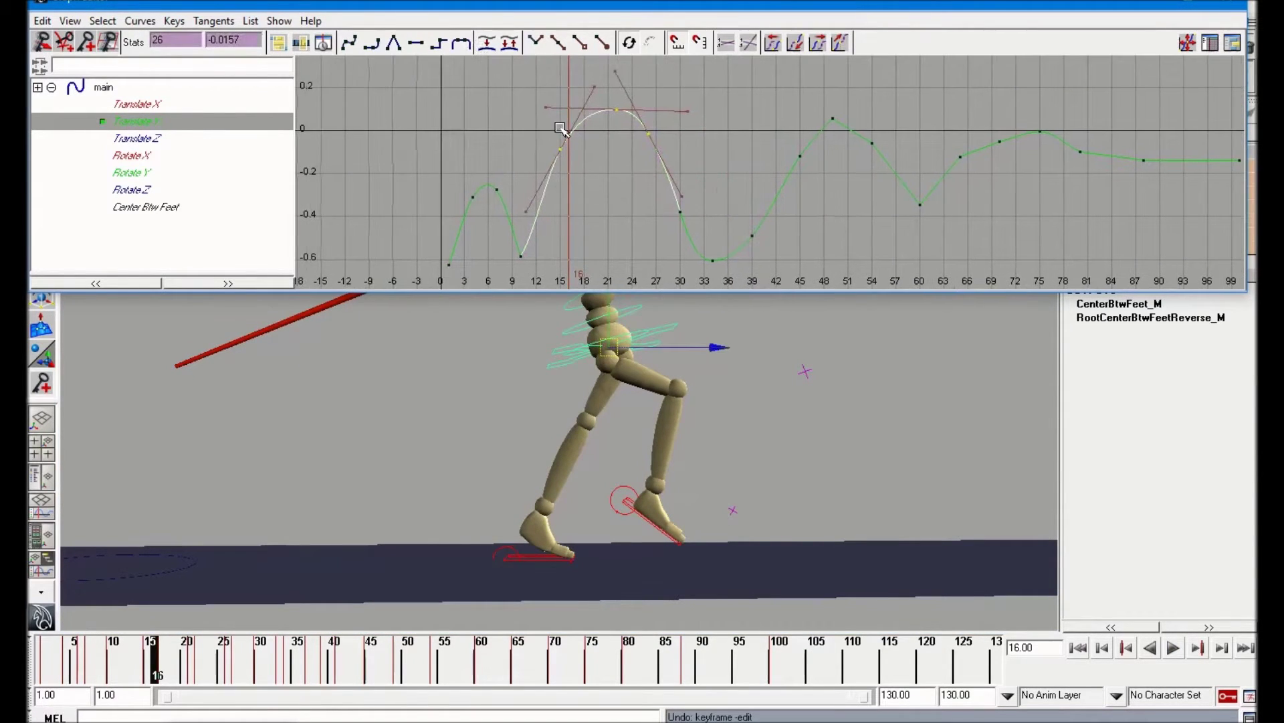
right_click_drag(560, 128, 597, 139, "alt+shift")
middle_click_drag(559, 122, 560, 138, "shift")
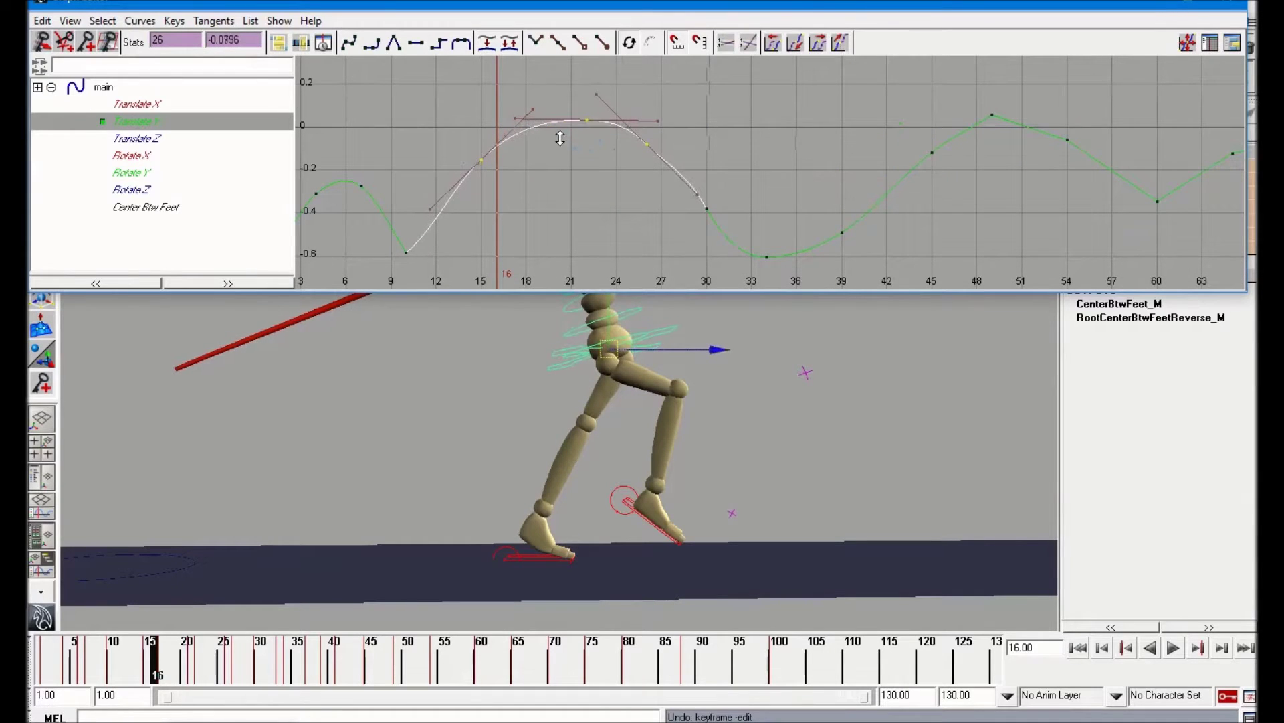
Play the run from frame 1 in a wide side view to review the body's vertical motion
left_click_drag(726, 480, 784, 408, "alt")
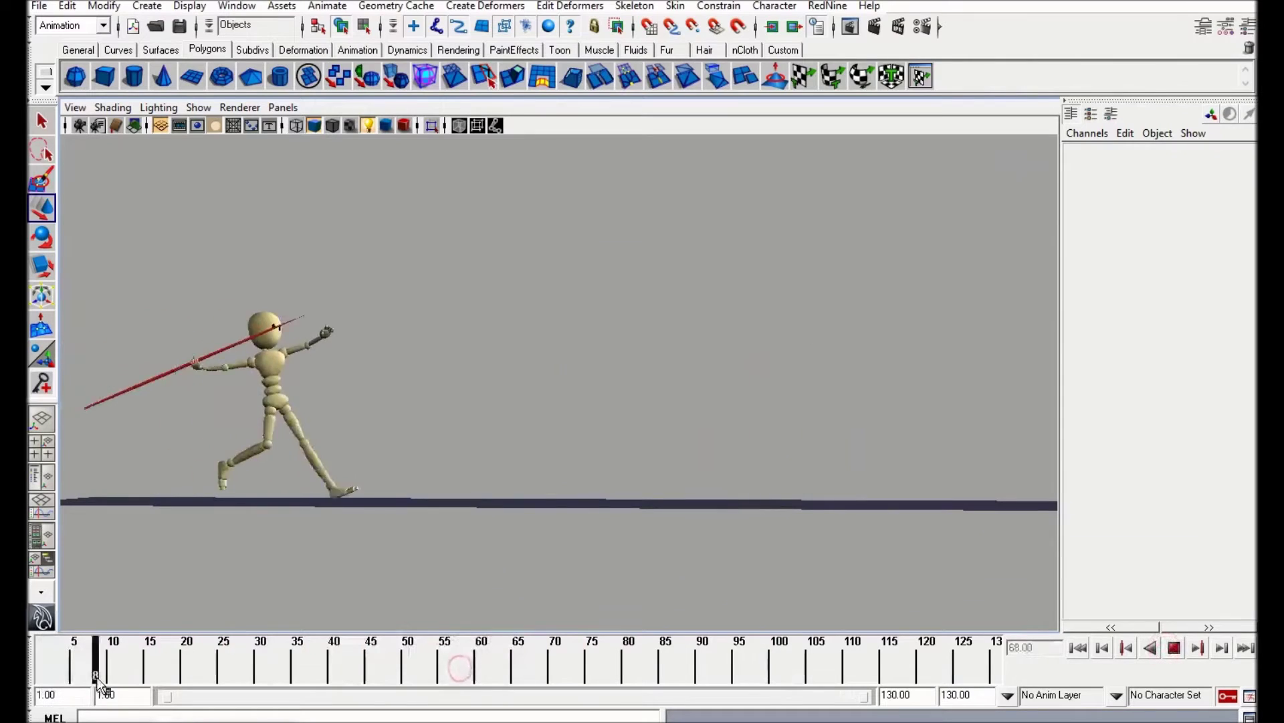
mouse_move(99, 684)
left_mouse_down()
mouse_move(230, 669)
mouse_move(346, 677)
mouse_move(32, 683)
left_mouse_up()
middle_click_drag(567, 438, 691, 416, "alt")
left_click(1176, 646)
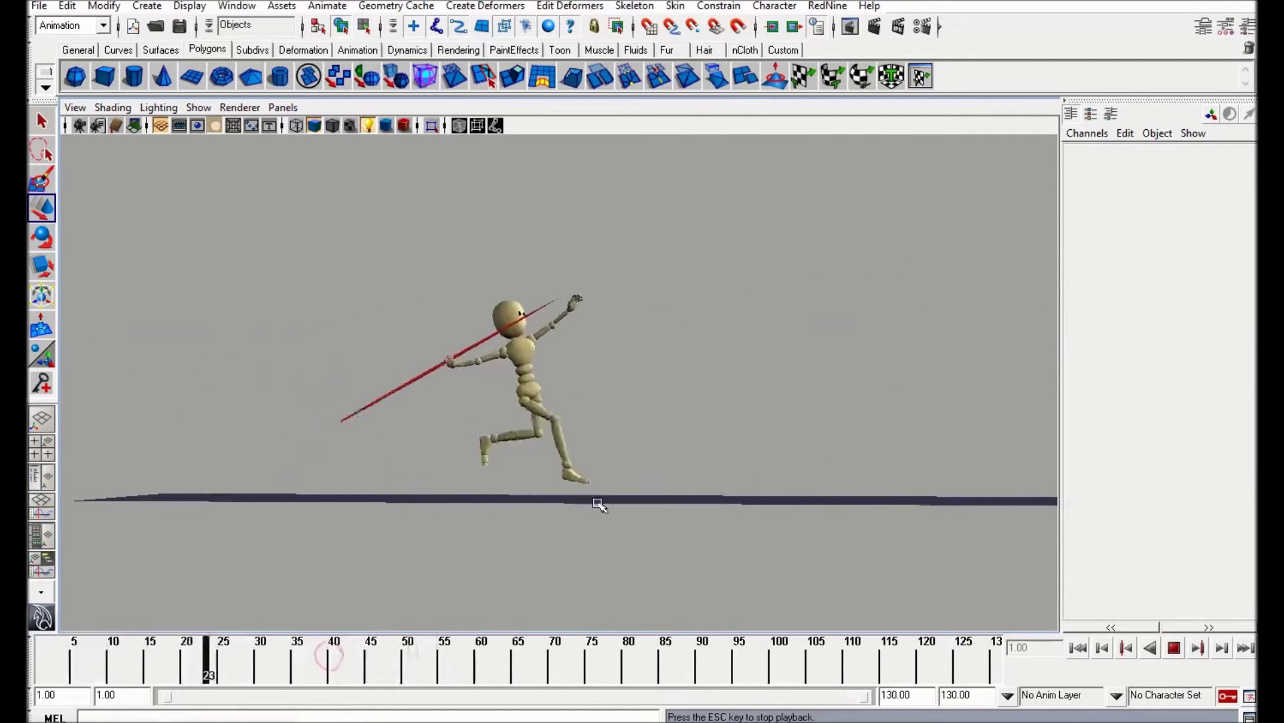
key("Escape")
At frame 7, key all the rig controls and snap their keys to whole frames
mouse_move(304, 656)
left_mouse_down()
mouse_move(41, 668)
mouse_move(317, 657)
mouse_move(305, 657)
mouse_move(337, 669)
mouse_move(302, 667)
mouse_move(338, 669)
mouse_move(35, 672)
mouse_move(83, 672)
left_mouse_up()
key("s")
right_click(83, 671)
left_click(120, 609)
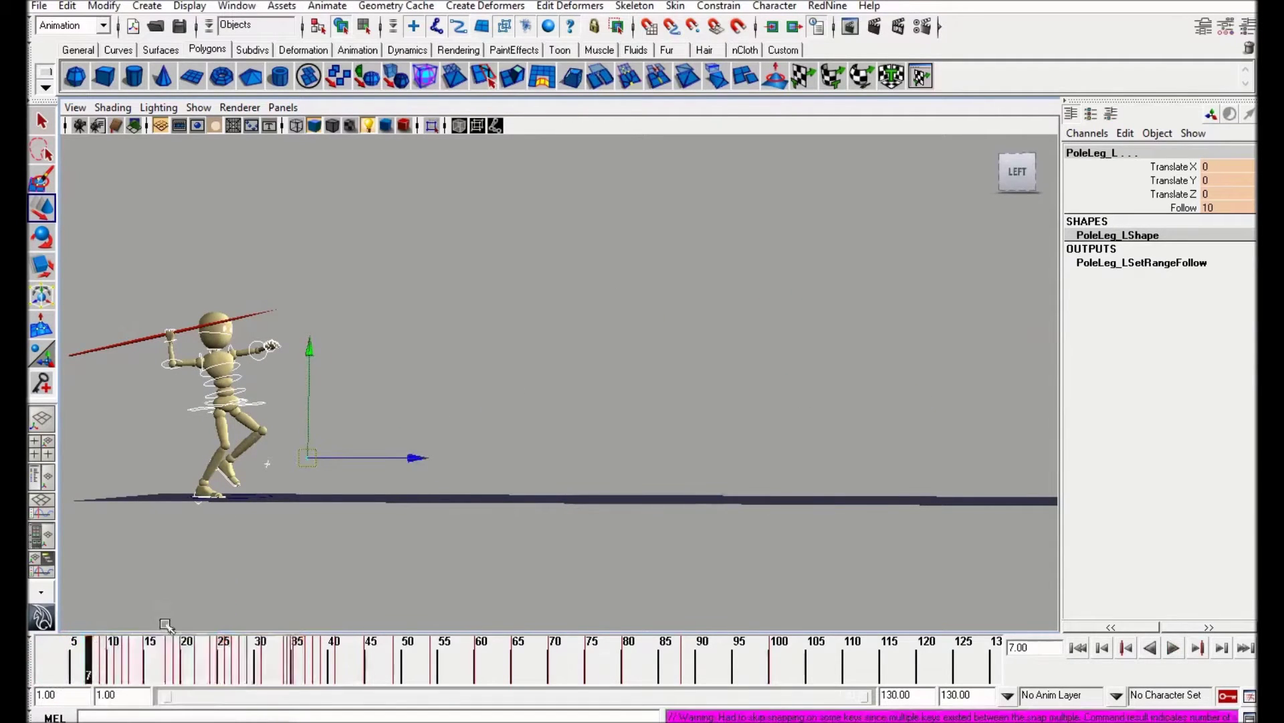
Play the animation from a slightly angled side view and scrub its opening frames back to frame 1
key("alt+v")
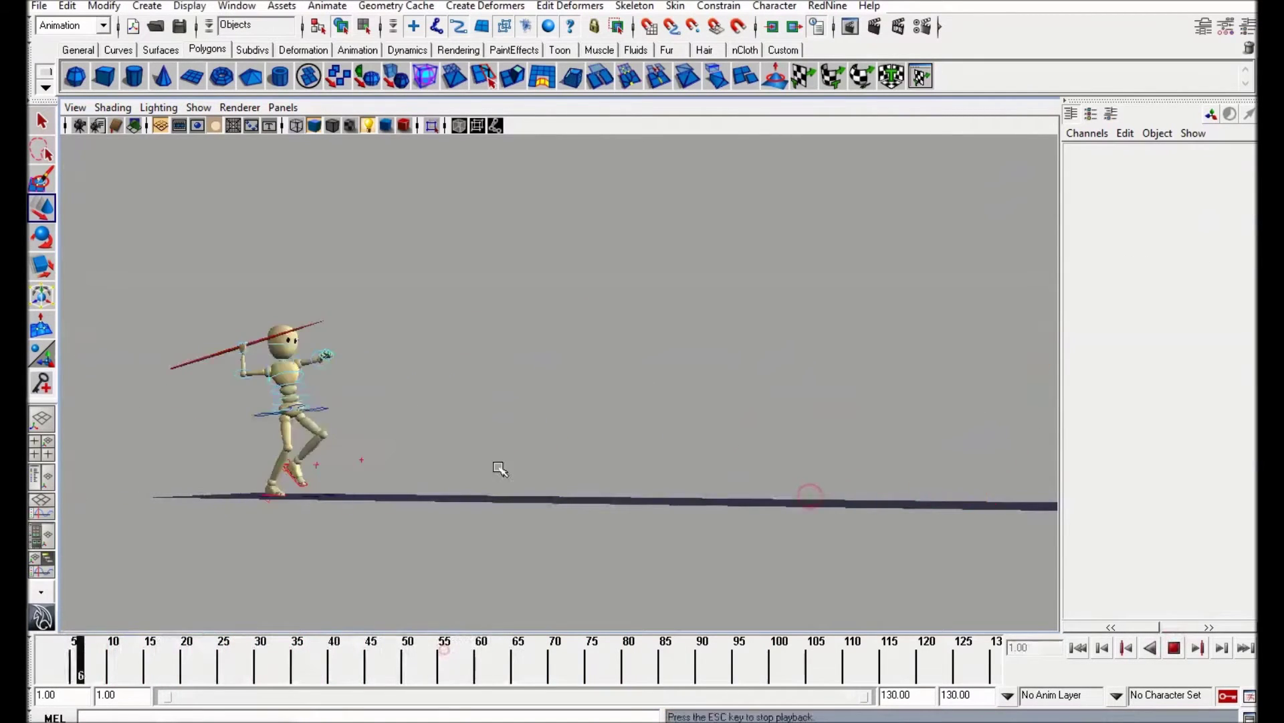
right_click_drag(499, 467, 553, 464, "alt")
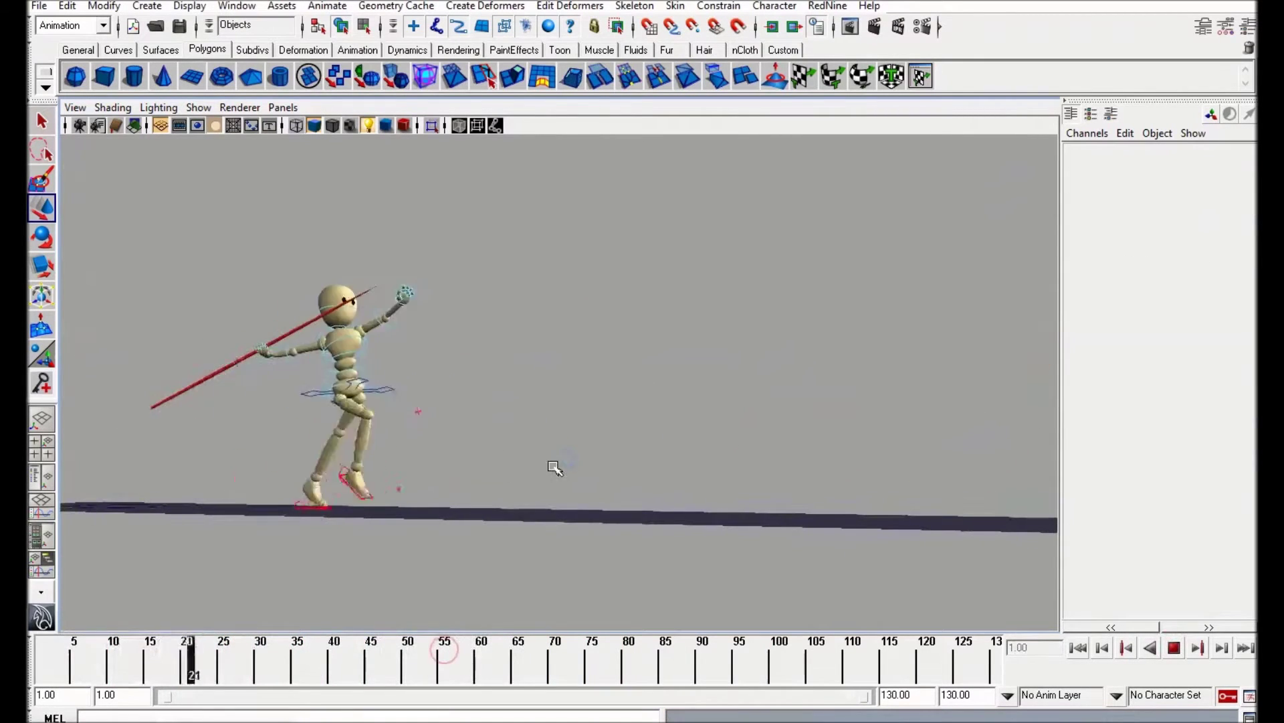
left_click(178, 654)
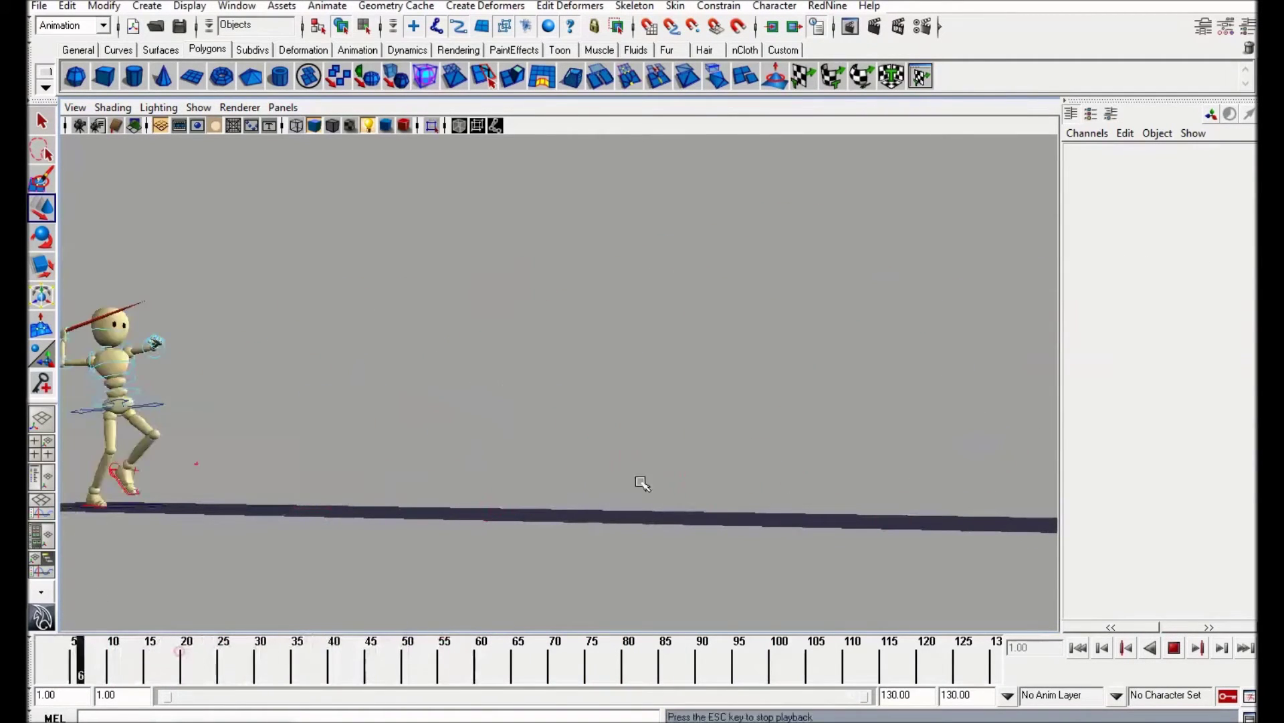
left_click_drag(642, 485, 631, 475, "alt")
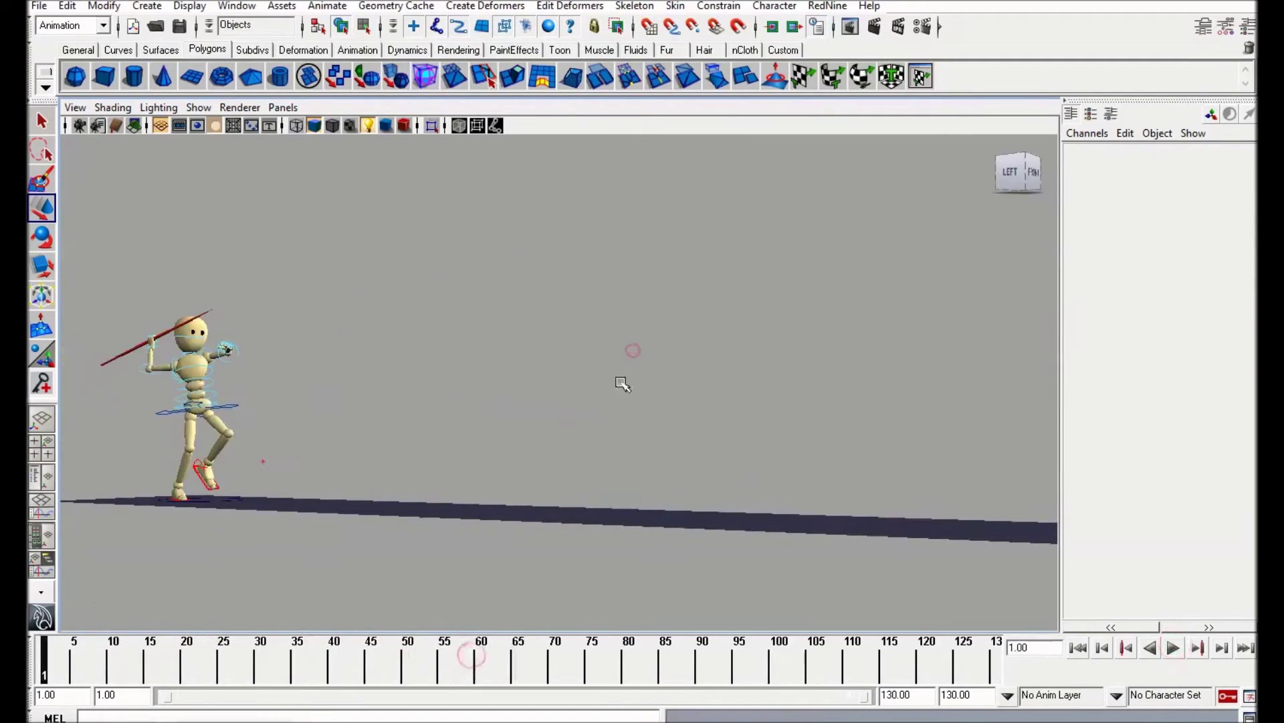
left_click(79, 657)
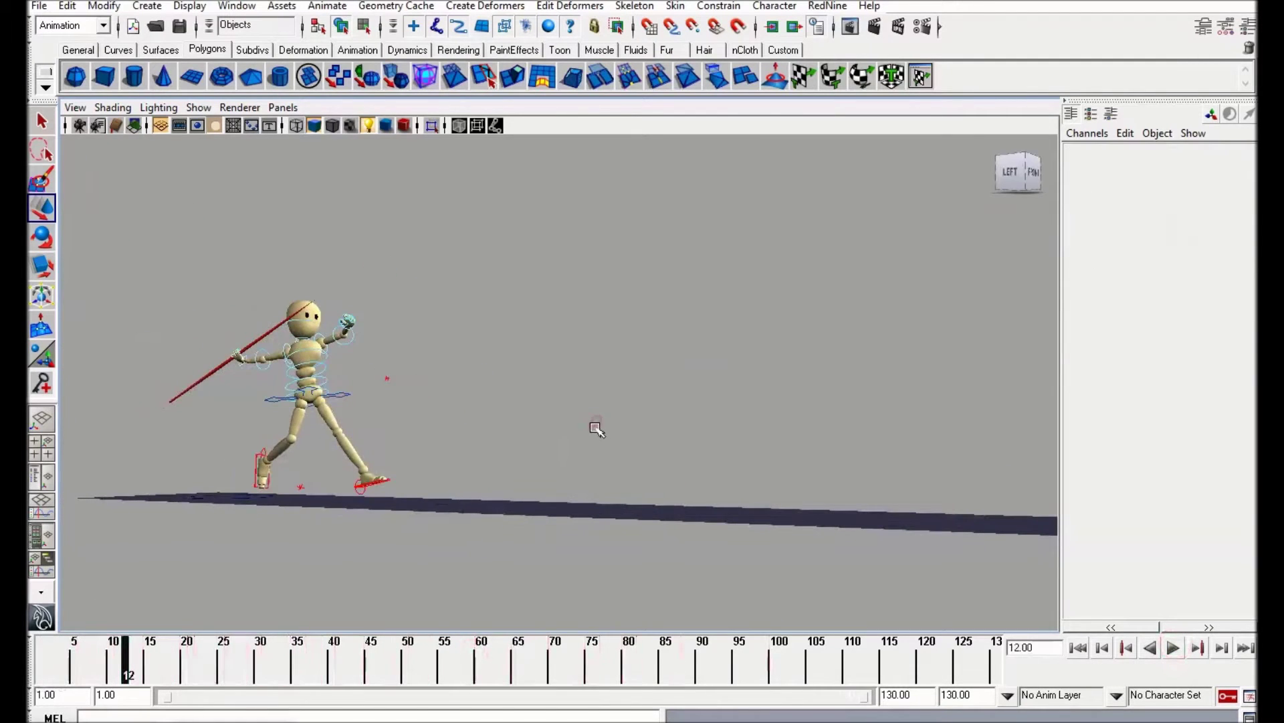
left_click_drag(117, 661, 42, 662)
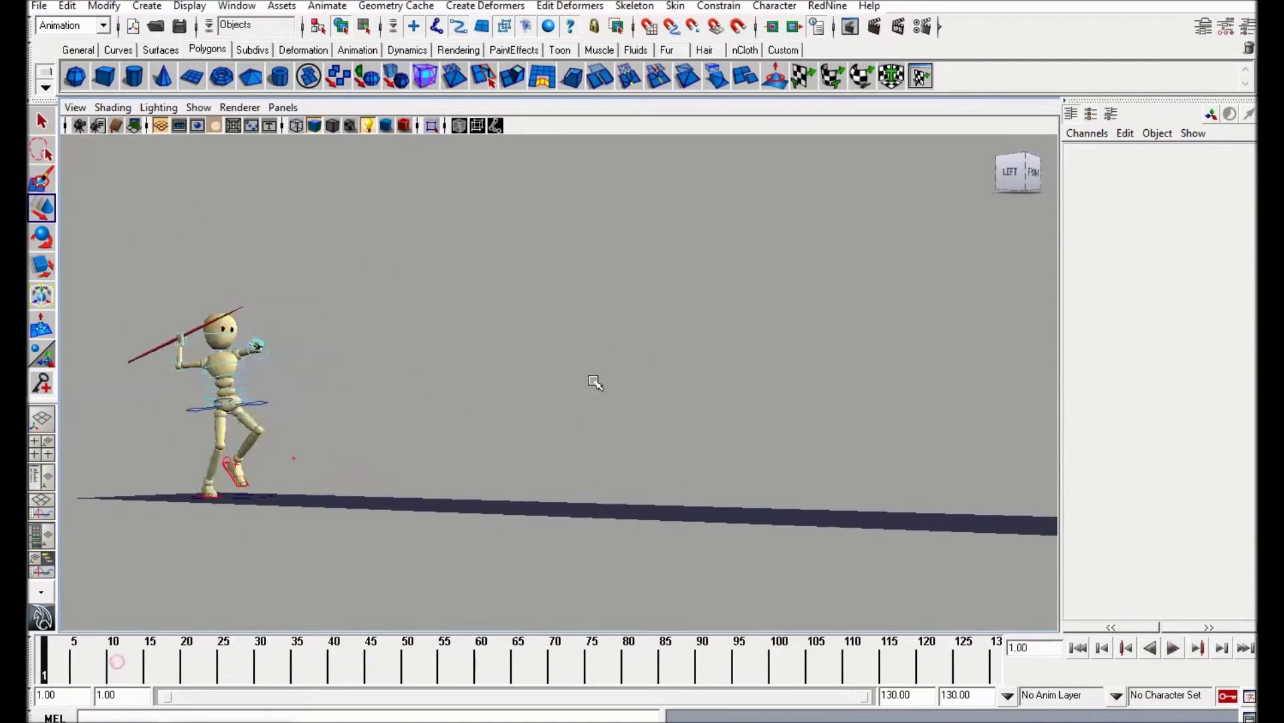
Select all rig controls, play the throw with their keys shown, return to frame 1 and clear the selection
left_click(594, 380)
left_click_drag(113, 229, 403, 587)
left_click(1175, 647)
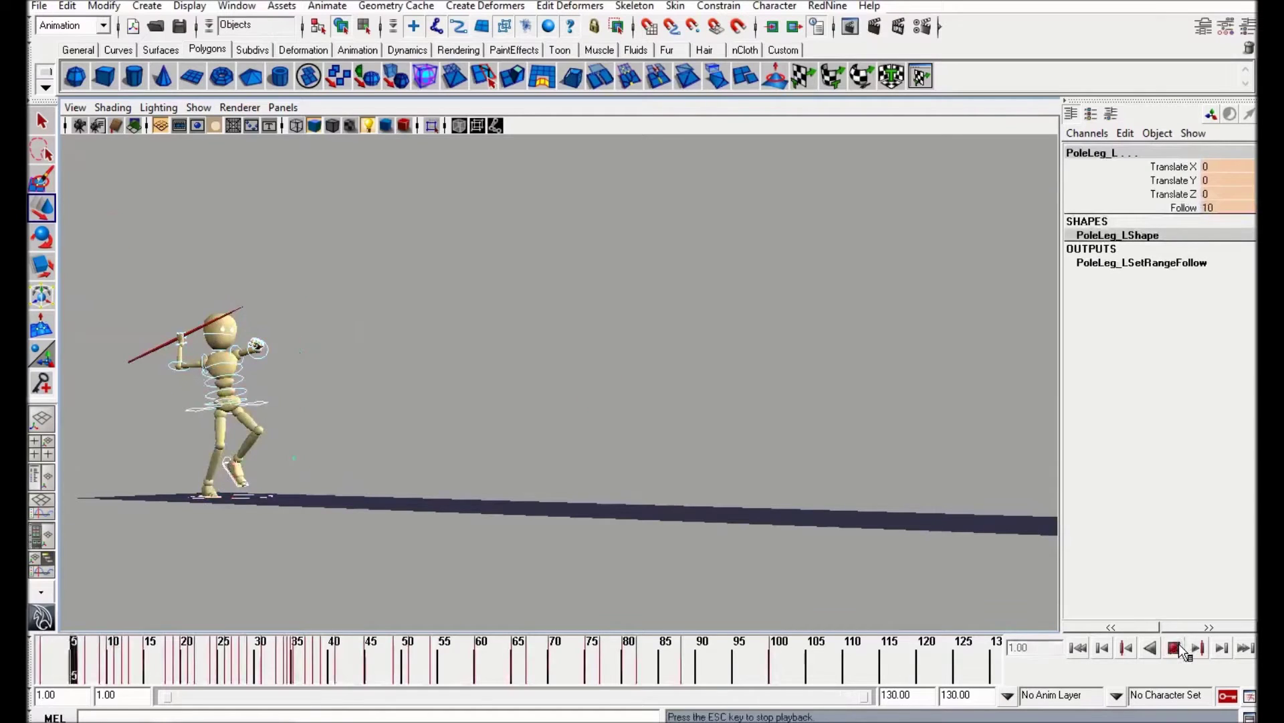
left_click(1179, 643)
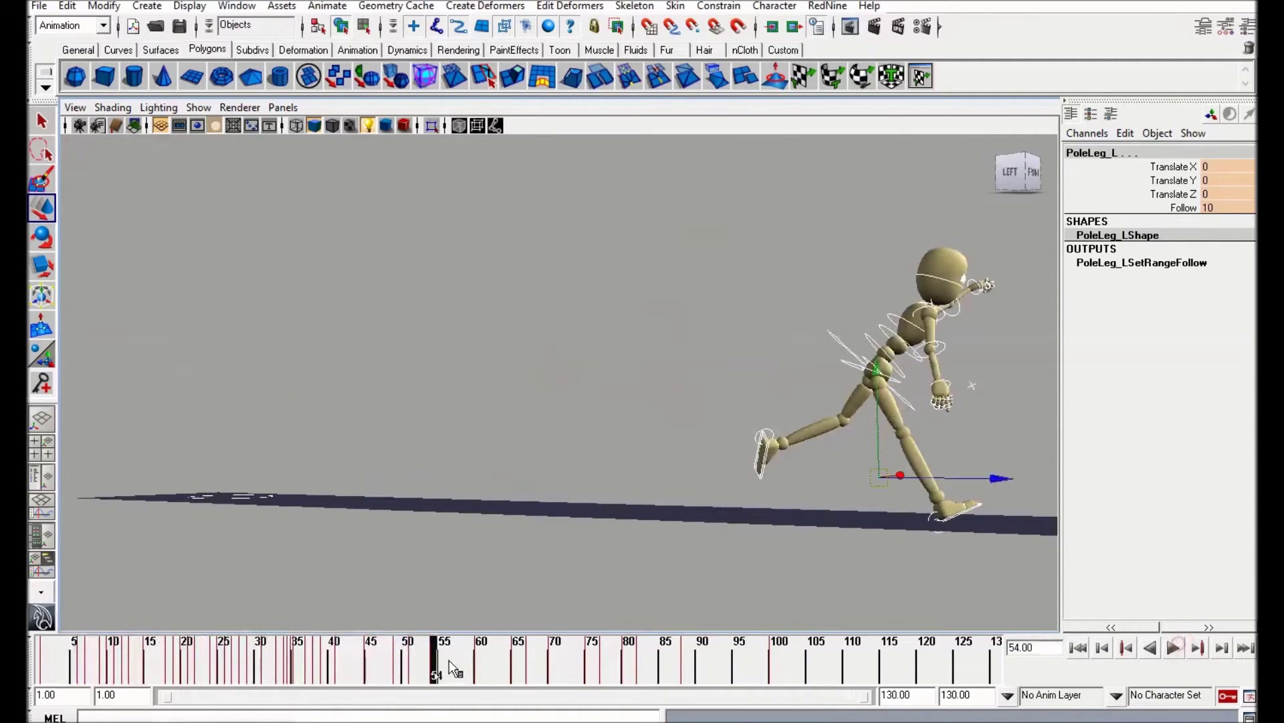
key("alt+shift+v")
left_click(634, 455)
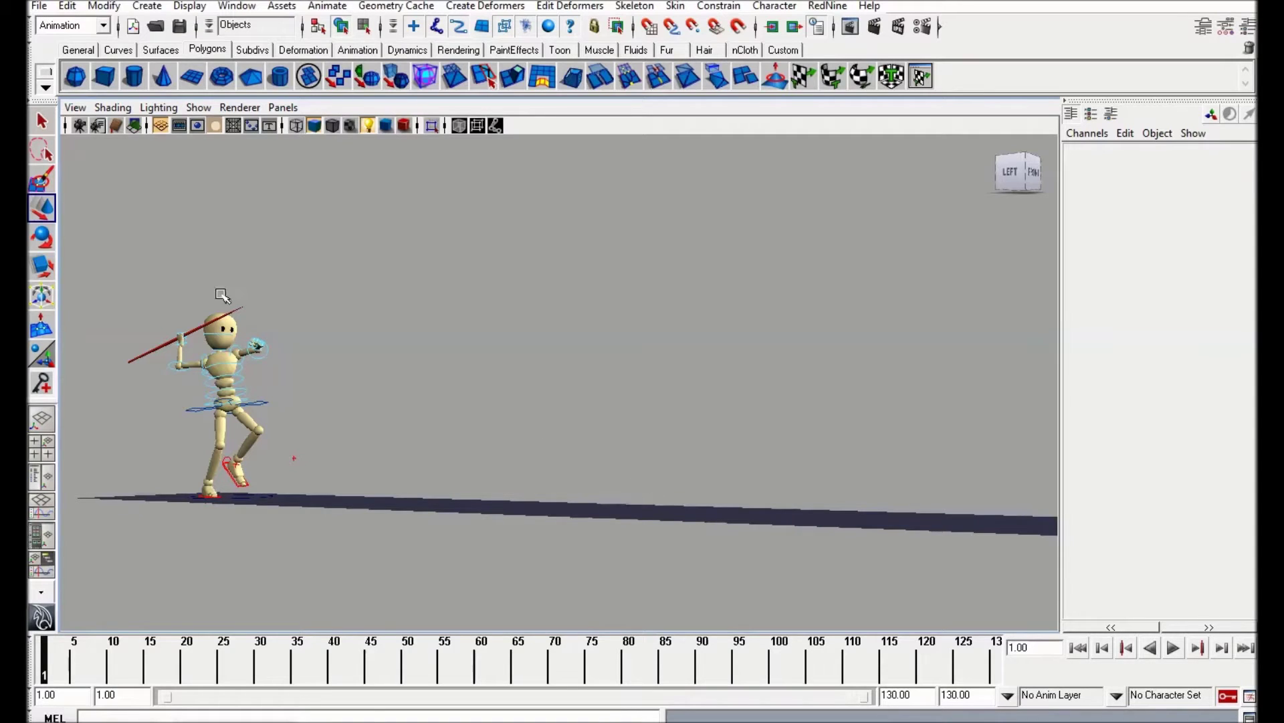
Reselect all rig controls to review their key spacing, deselect them and examine the poses between frames 28 and 36
left_click_drag(121, 260, 418, 543)
key("alt+v")
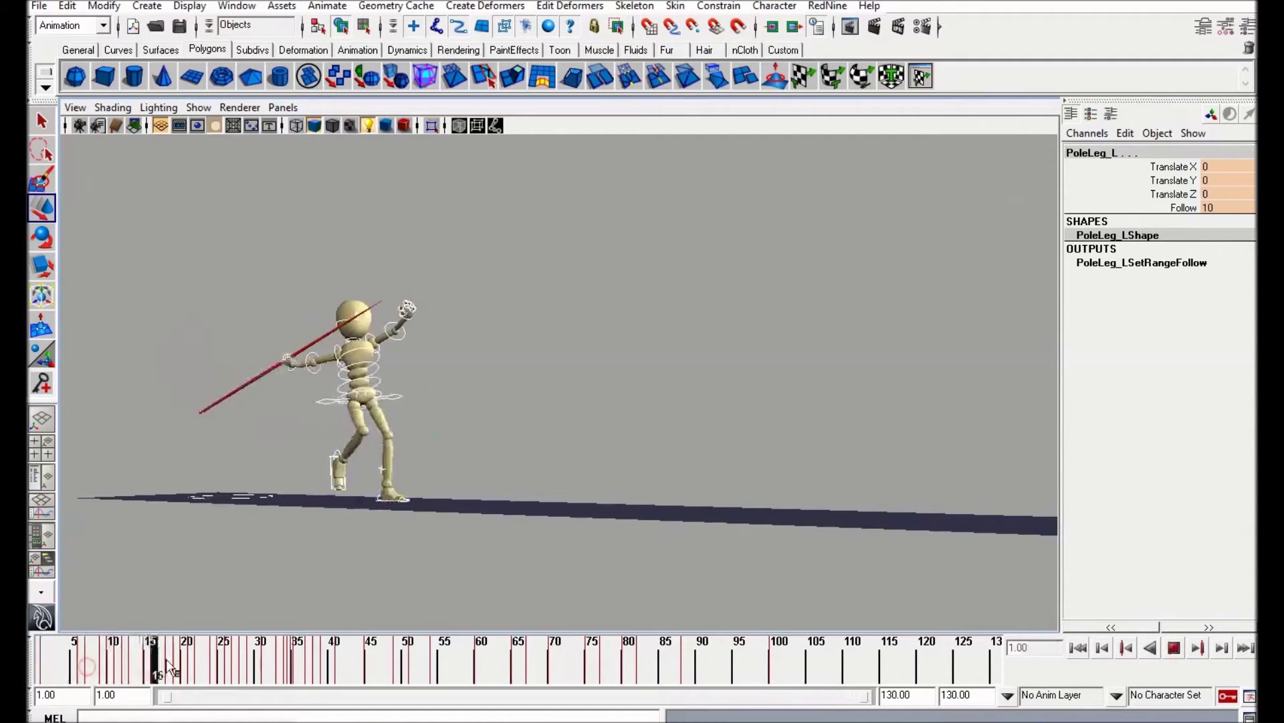
left_click_drag(324, 672, 43, 665)
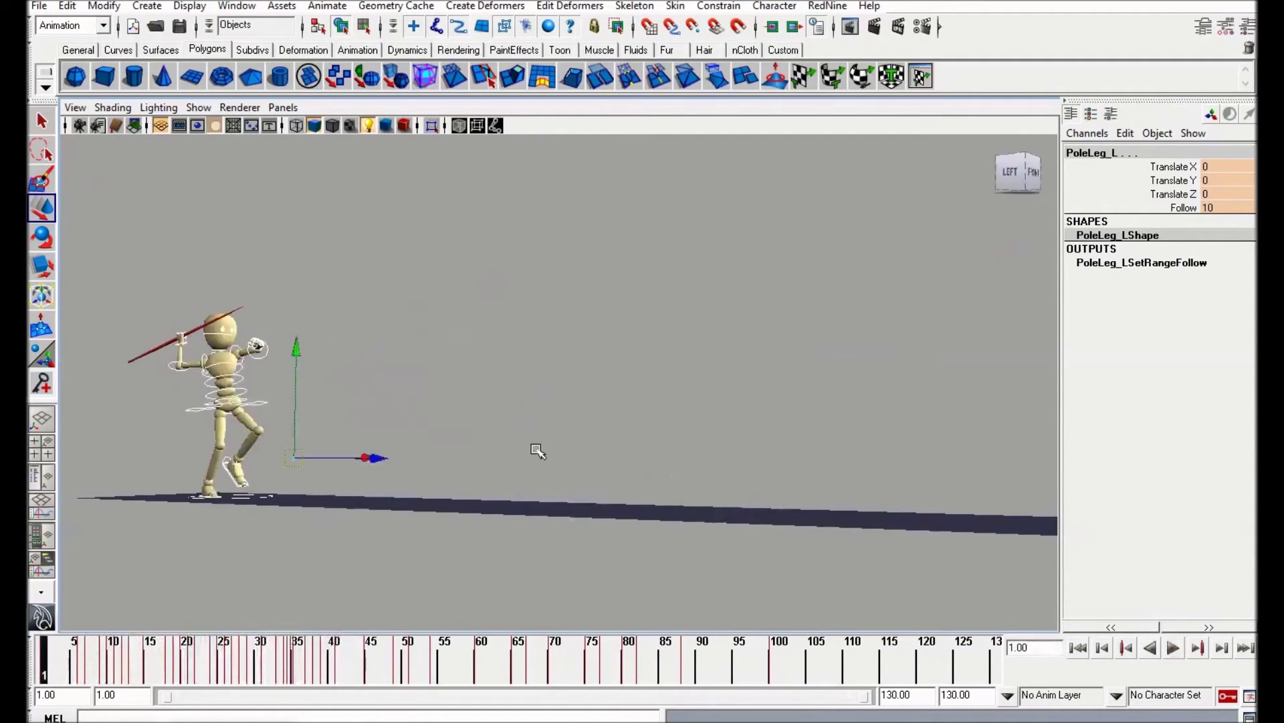
left_click(572, 426)
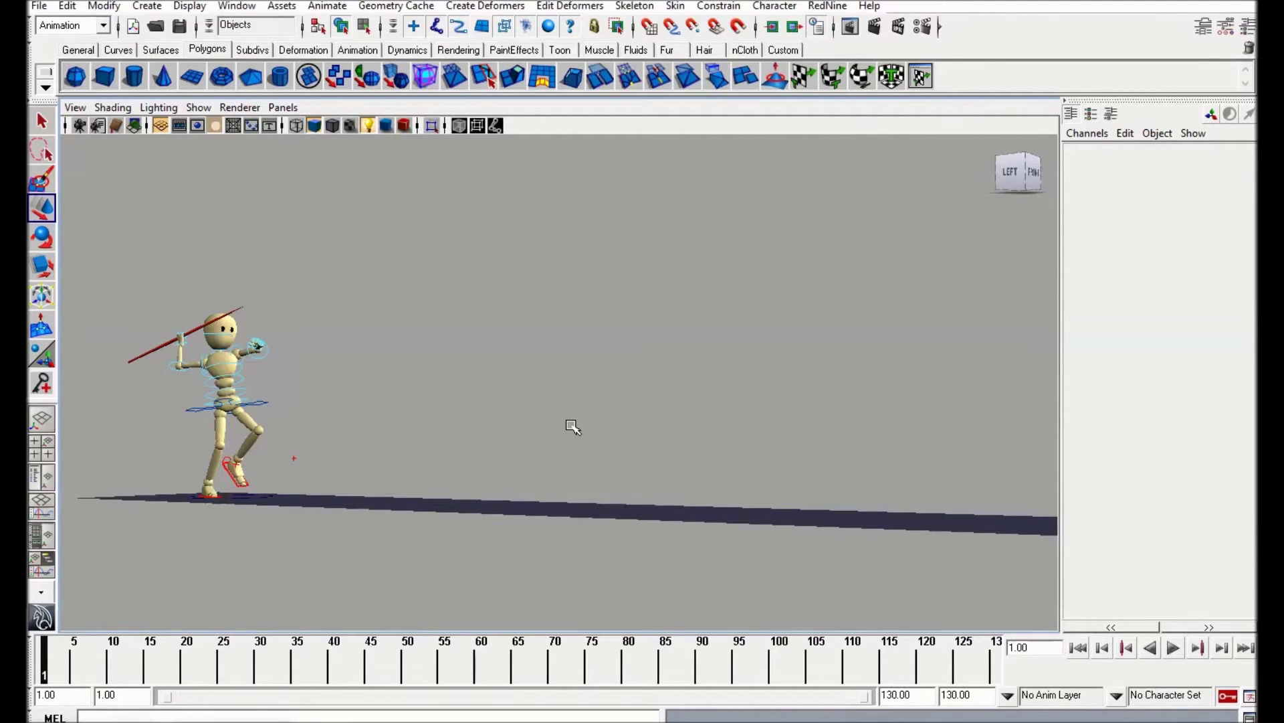
key("alt+v")
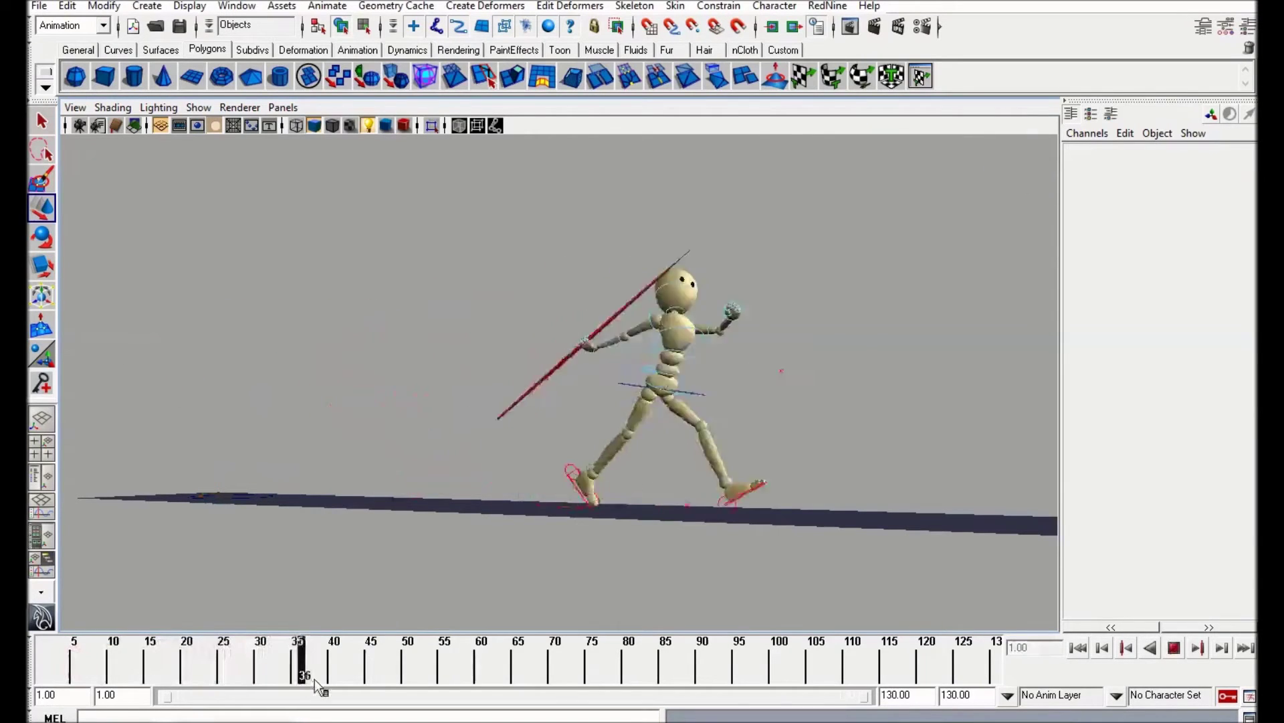
left_click_drag(315, 678, 244, 677)
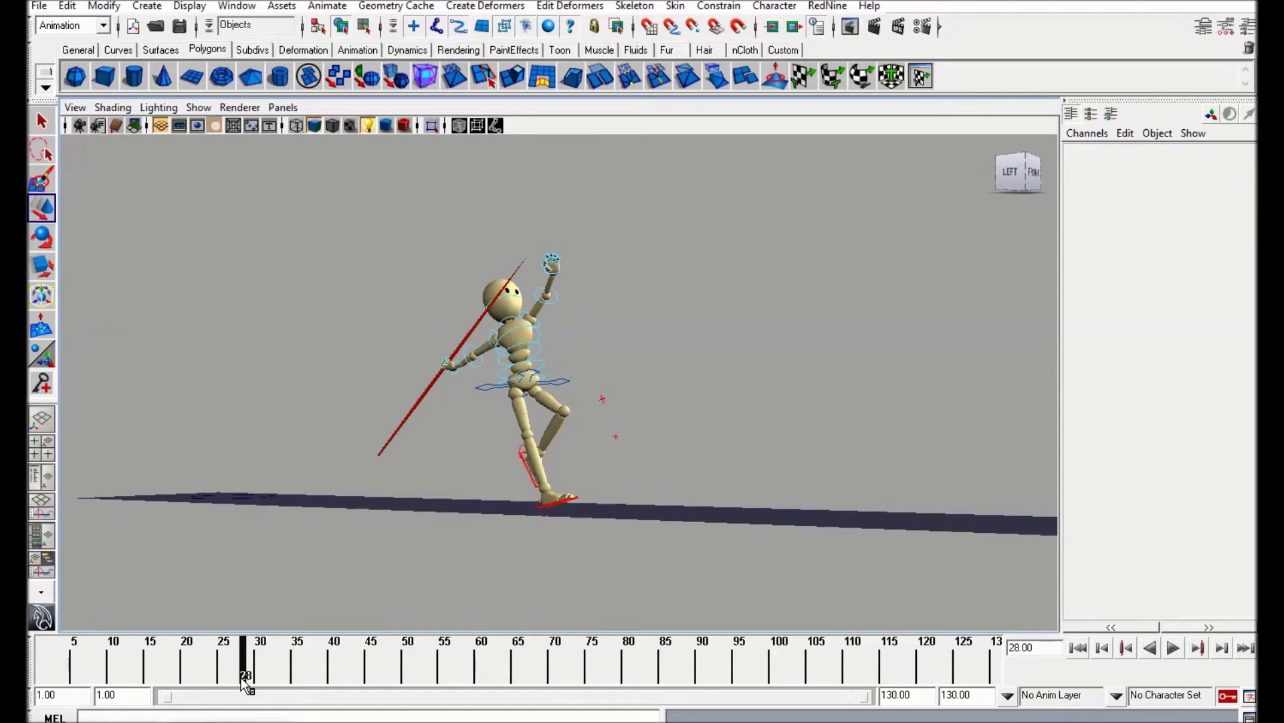
key("alt+v")
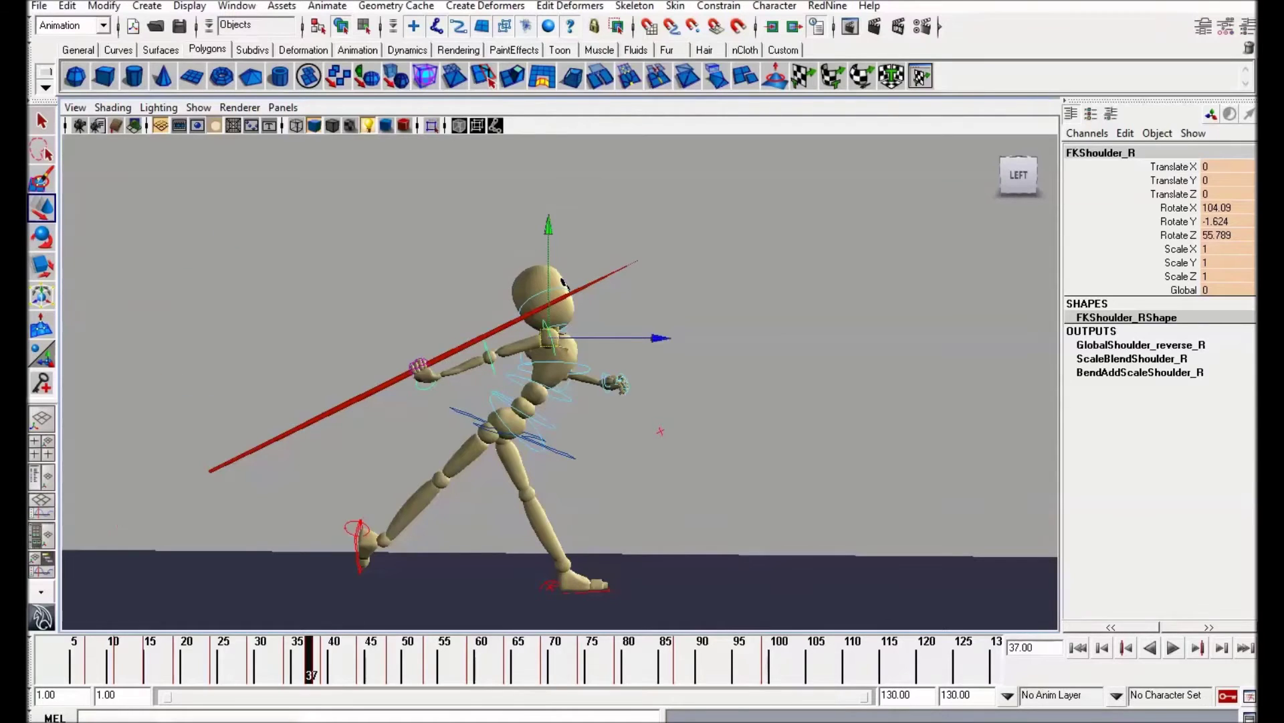
Scrub frames 28 to 37 in a closer side view to examine the throwing arm with the right shoulder control selected
mouse_move(238, 661)
left_mouse_down()
mouse_move(326, 661)
mouse_move(300, 669)
mouse_move(309, 664)
left_mouse_up()
middle_click_drag(490, 419, 513, 395, "alt")
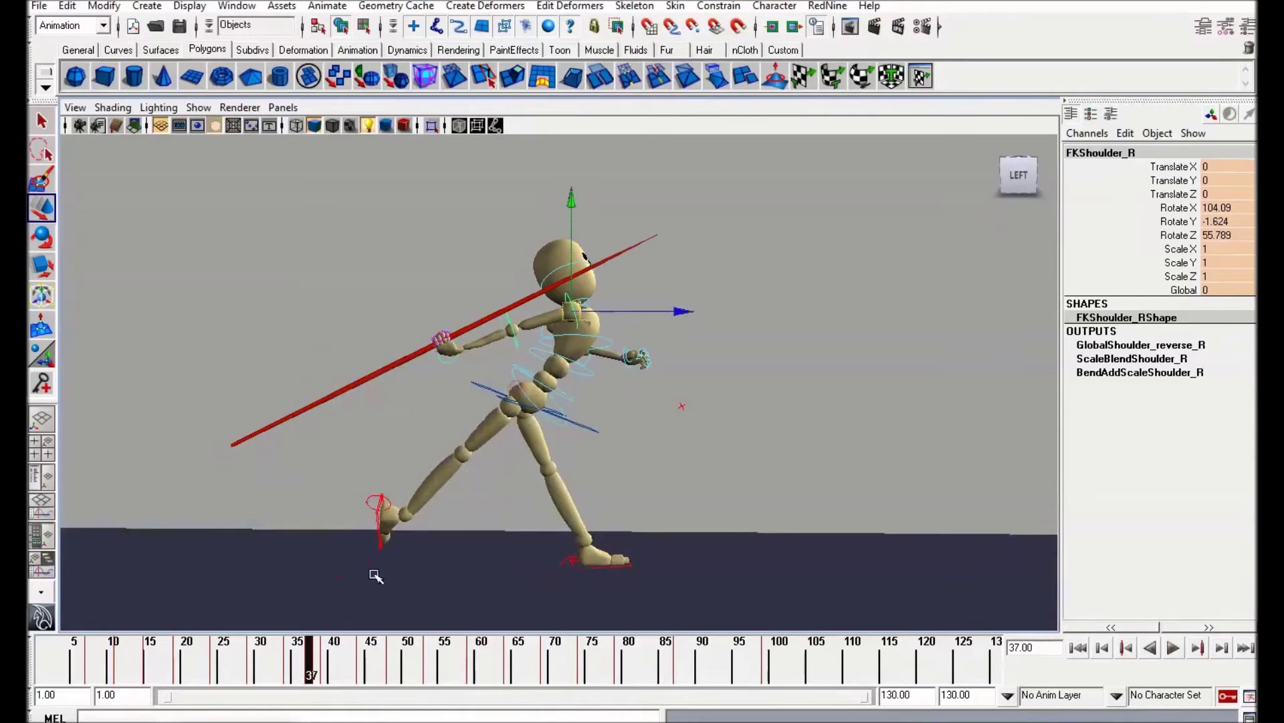
left_click_drag(242, 668, 309, 665)
left_click_drag(662, 416, 578, 424, "alt")
right_click_drag(672, 452, 632, 446, "alt")
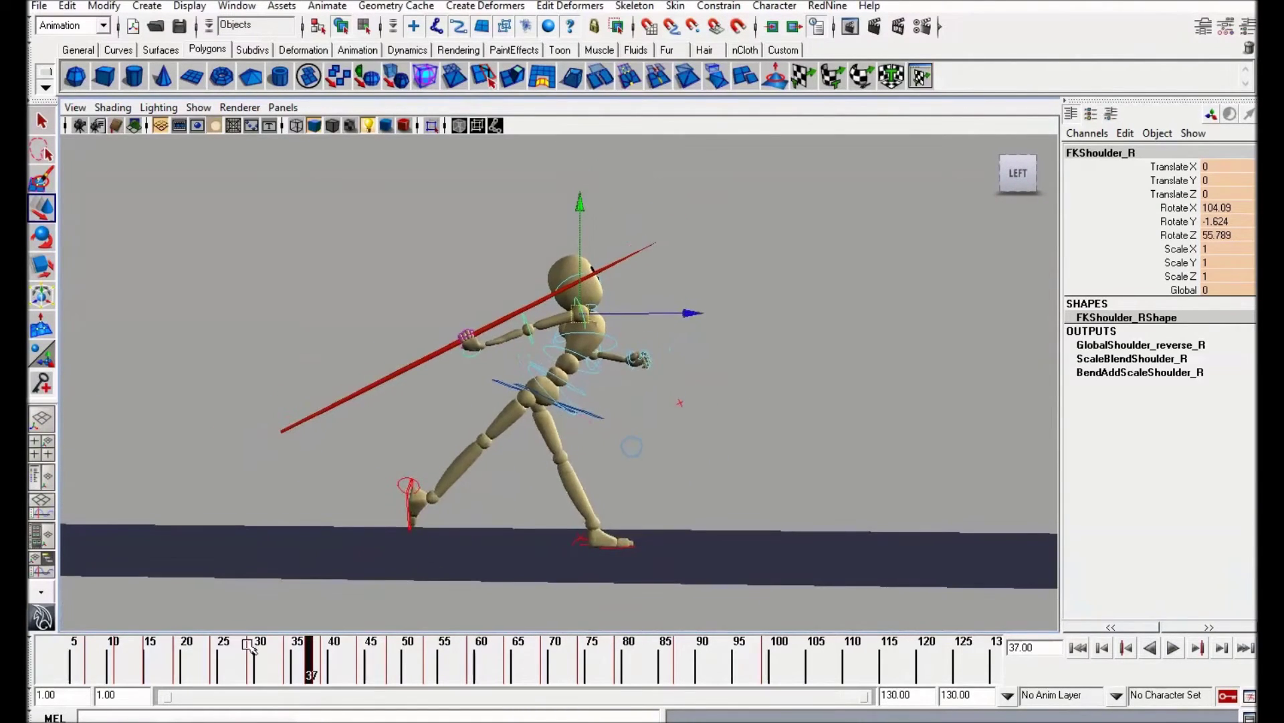
left_click_drag(236, 660, 311, 669)
right_click_drag(529, 345, 629, 358, "alt")
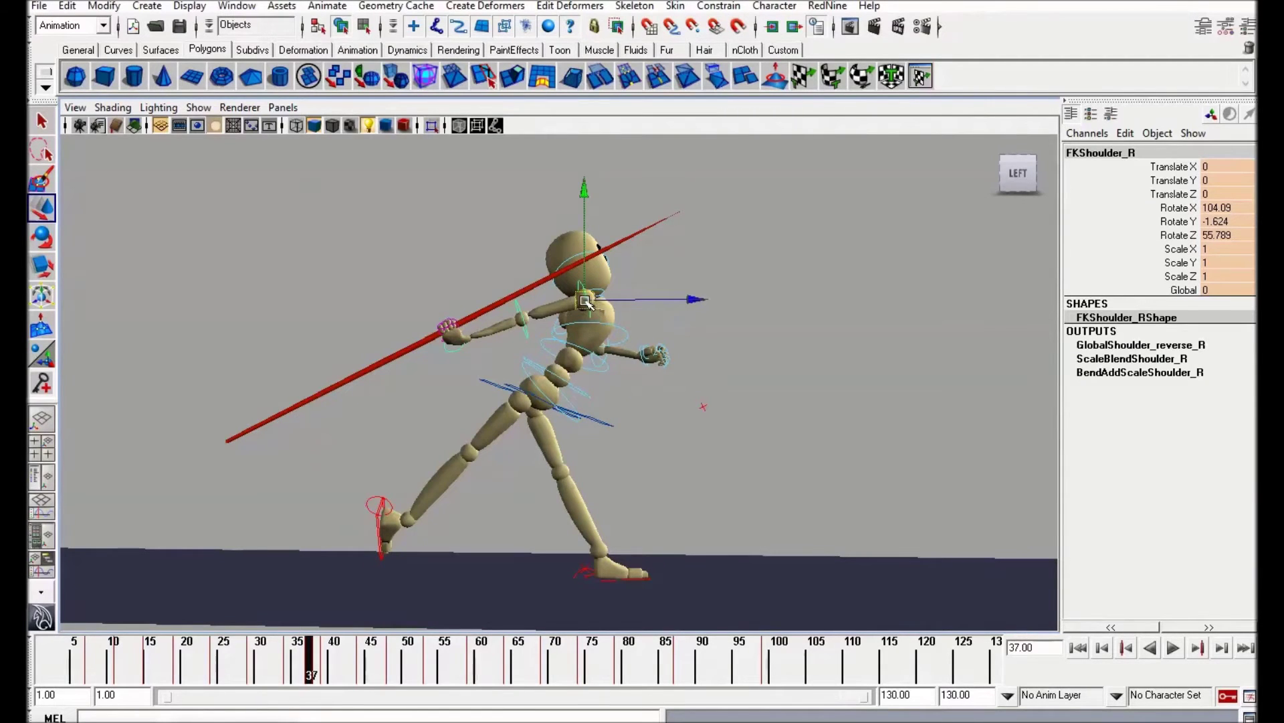
At frame 37, try different backward offsets of the right shoulder control, checking them against the preceding frames
left_click_drag(588, 303, 550, 309)
key("ctrl+z")
left_click_drag(263, 658, 309, 667)
left_click_drag(584, 303, 430, 346)
key("ctrl+z")
At frame 37, pull the right elbow and wrist controls backward, the wrist to about Translate X 2.081, Y 0.14 and Z 0.085
left_click(468, 337)
middle_click_drag(476, 356, 496, 336, "alt")
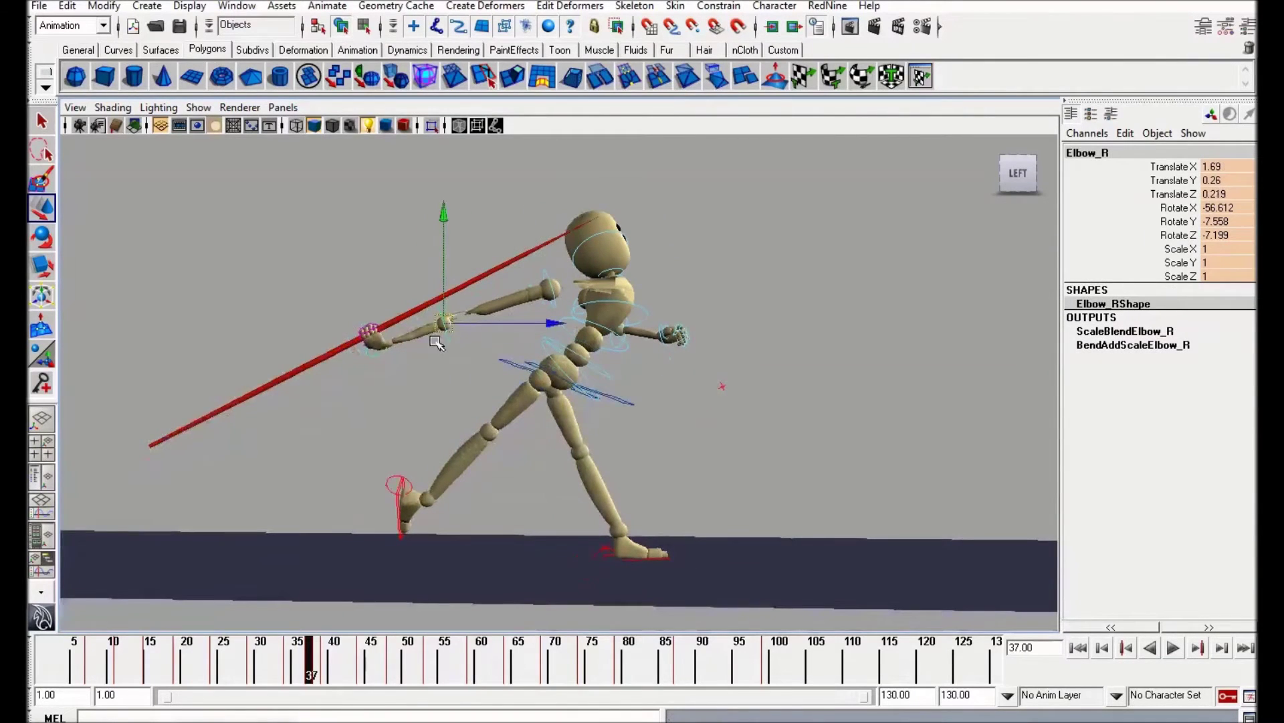
left_click_drag(367, 352, 322, 367)
key("e")
left_click_drag(418, 320, 347, 548)
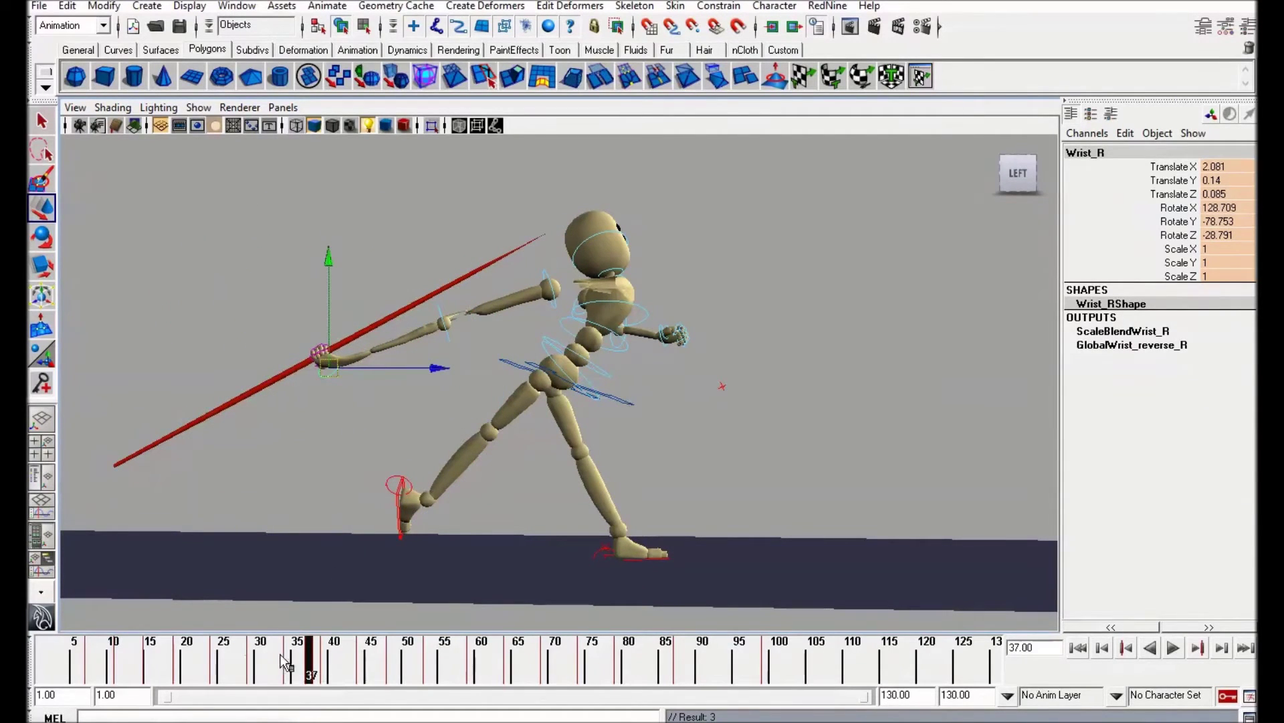
Play and scrub the throw around frames 37 to 40 to examine the stretched throwing arm in motion
left_click_drag(183, 652, 299, 662)
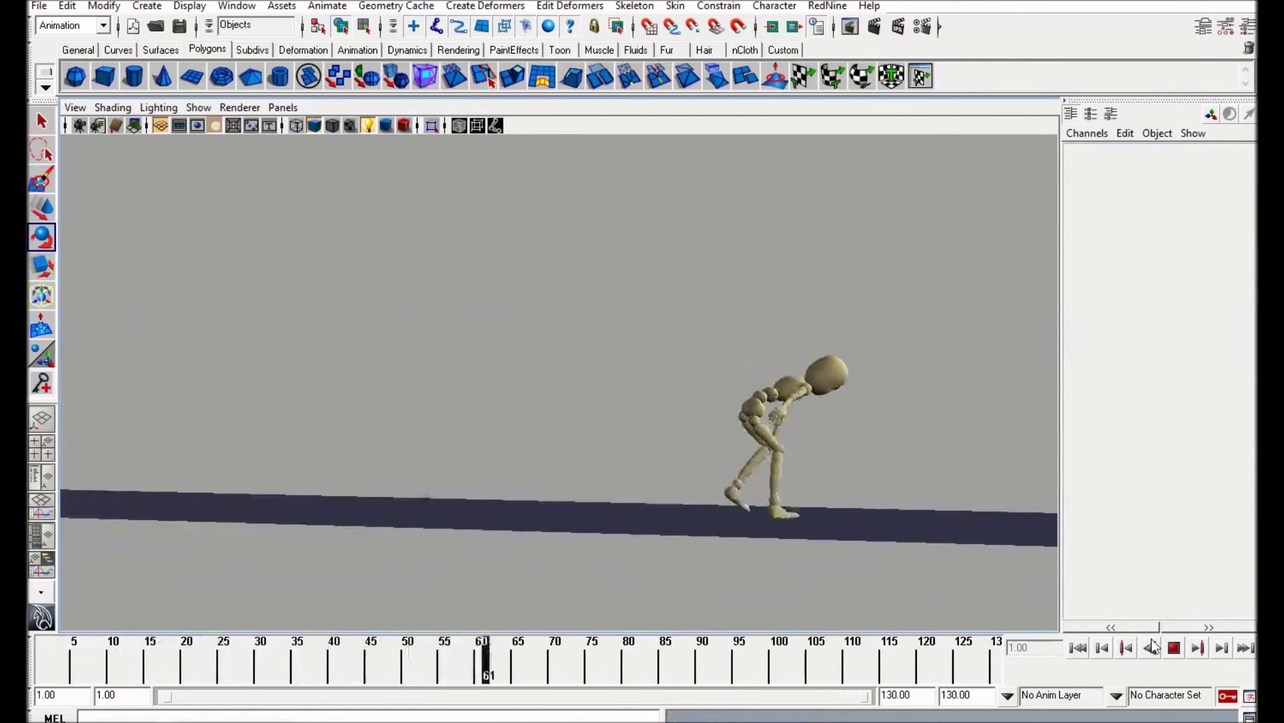
key("Escape")
left_click_drag(387, 666, 309, 662)
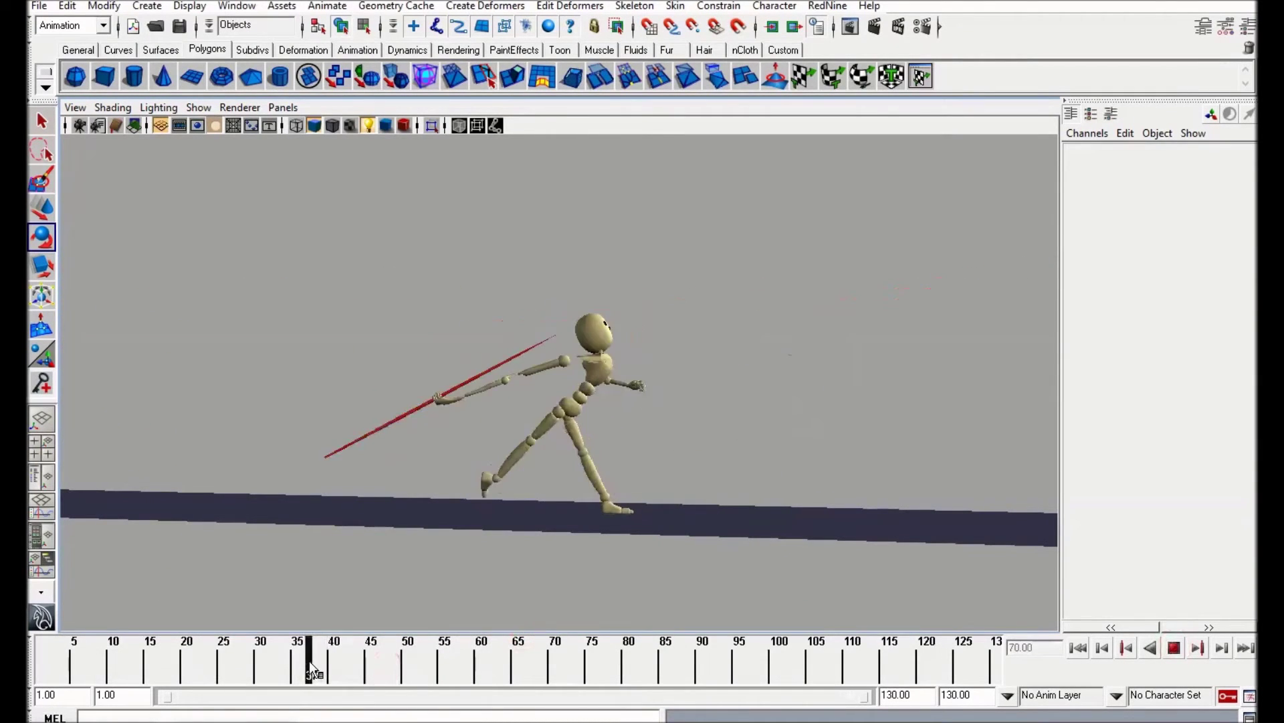
left_click_drag(446, 491, 436, 467, "alt")
left_click_drag(303, 668, 333, 672)
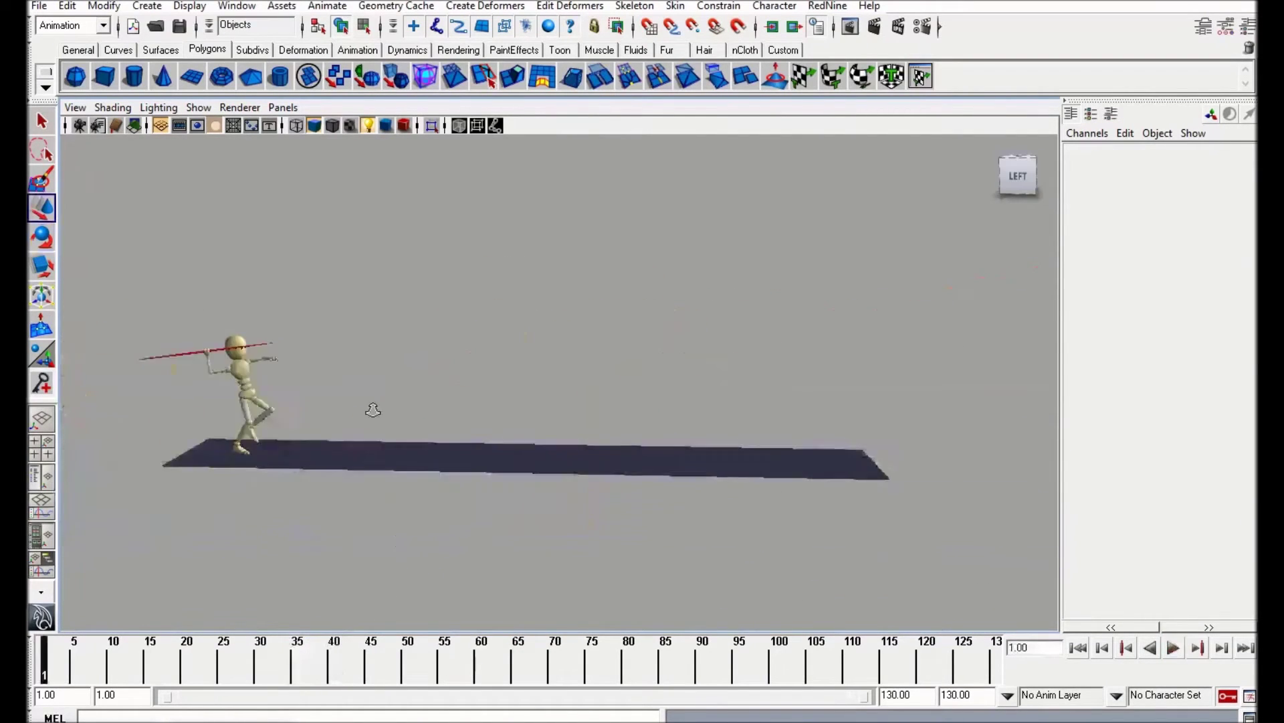
Play the whole throw in a wider view and review it from the opposite side of the runway
right_click_drag(529, 432, 661, 419, "alt")
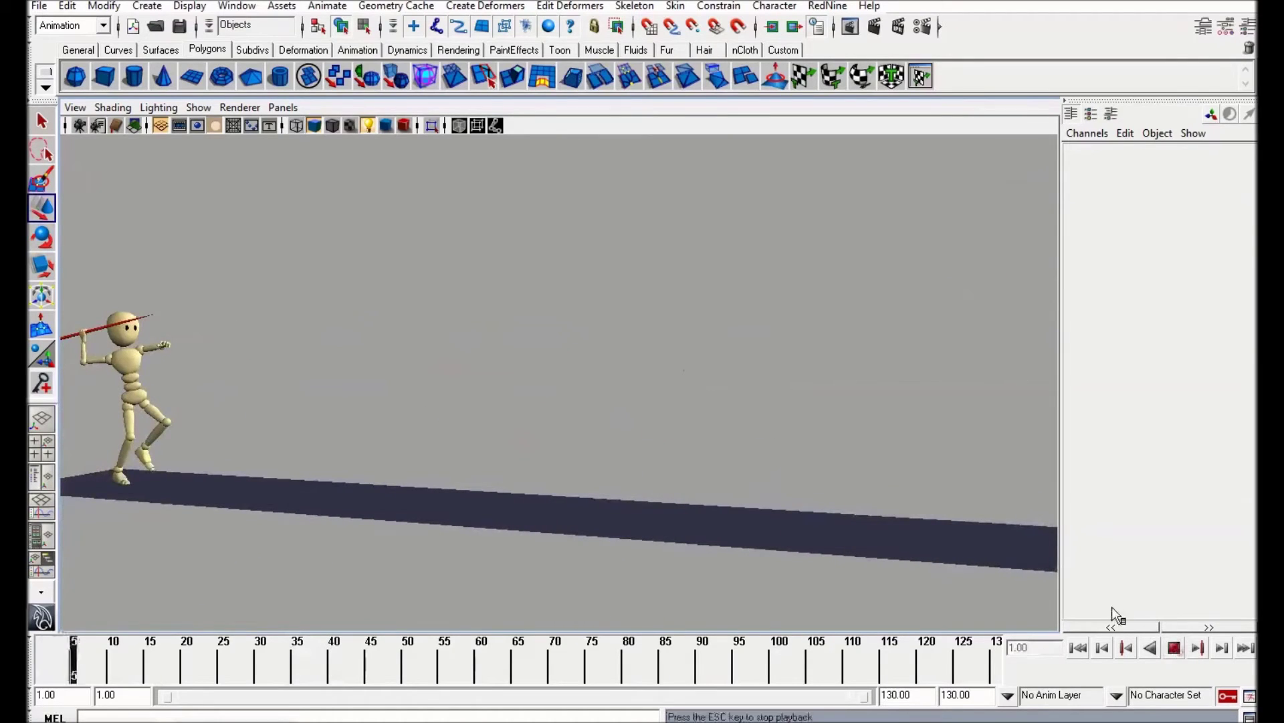
left_click(515, 671)
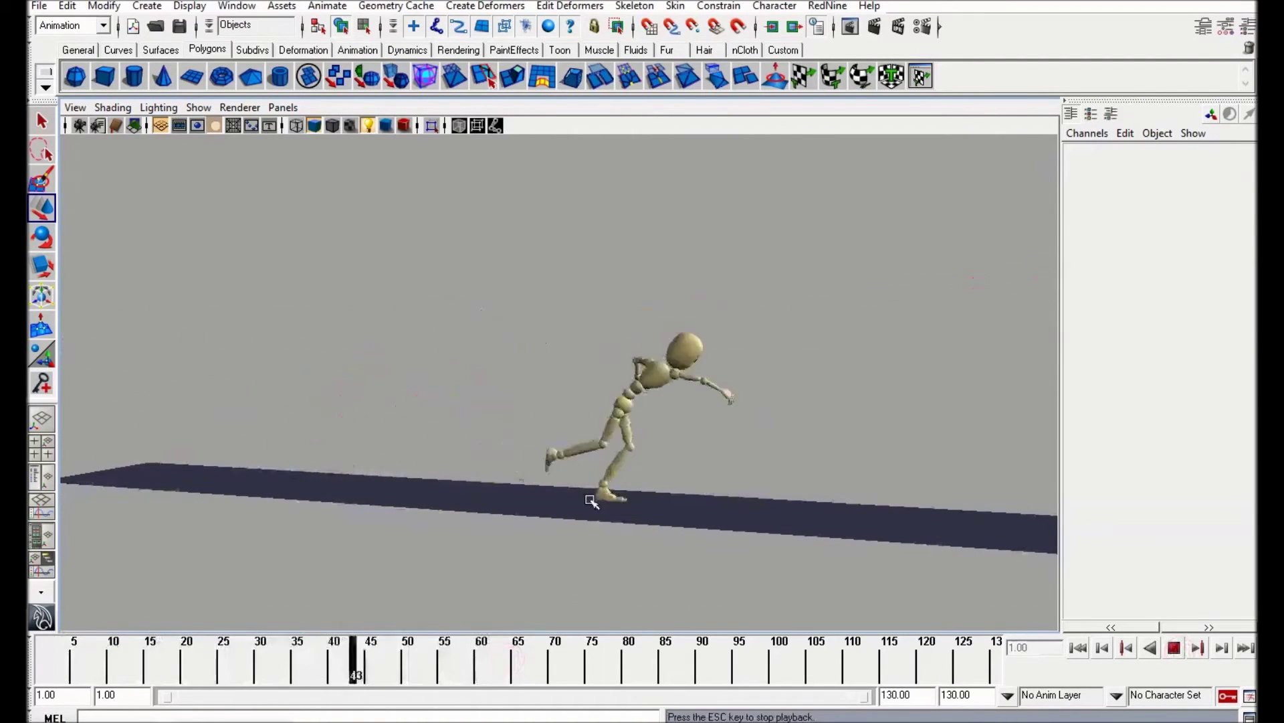
left_click_drag(522, 498, 512, 654, "alt")
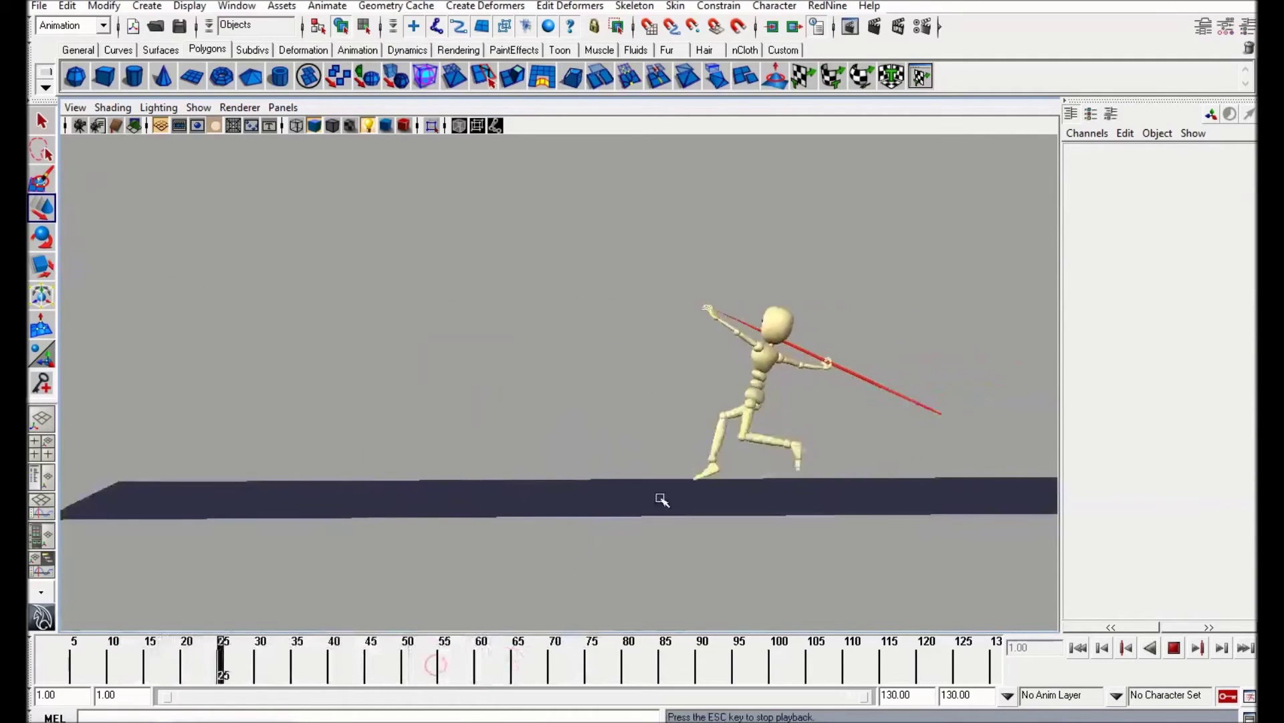
Play the throw from the left side of the runway and scrub back to frame 37 to review the stretched arm
left_click(515, 662)
left_click(1177, 649)
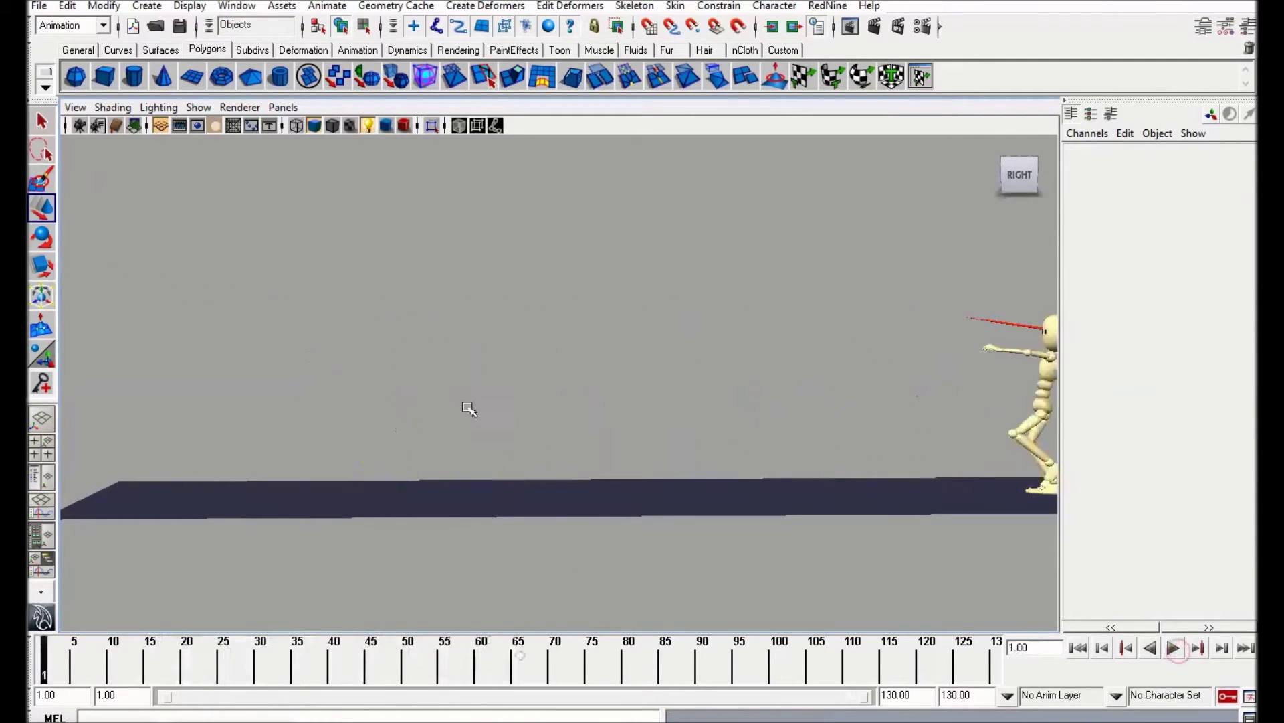
left_click_drag(469, 409, 763, 410, "alt")
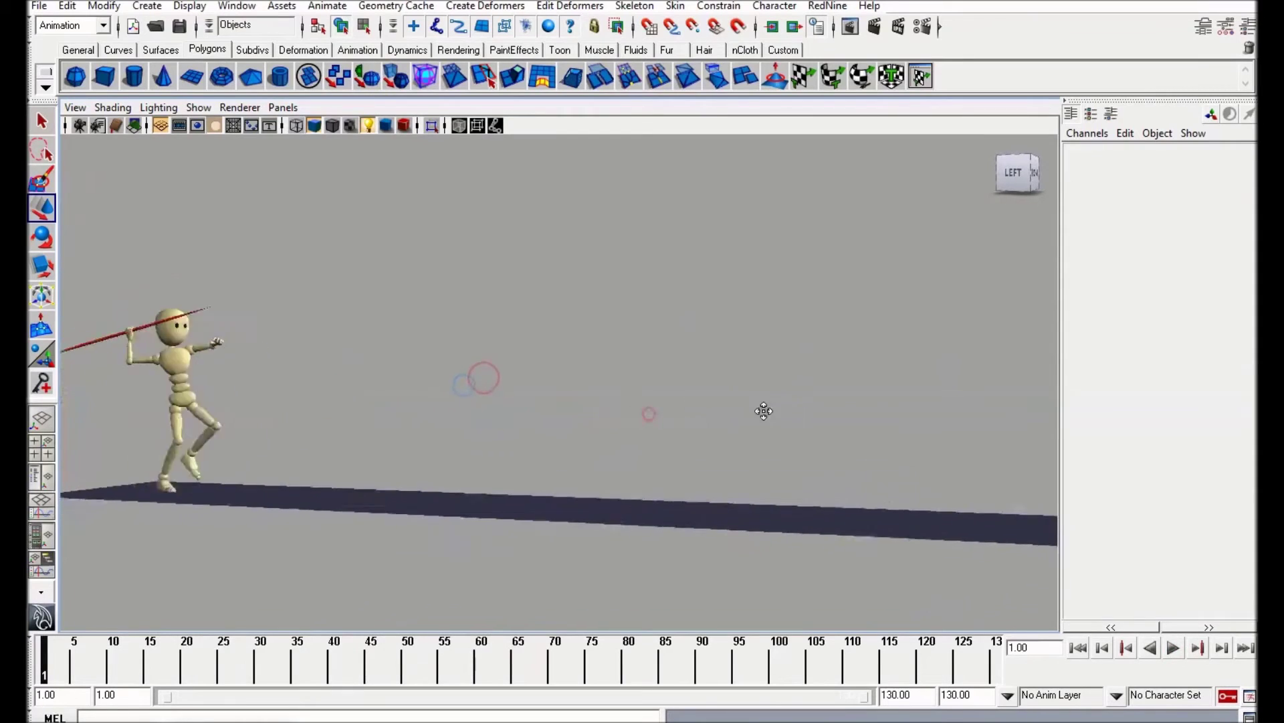
middle_click_drag(763, 410, 803, 417, "alt")
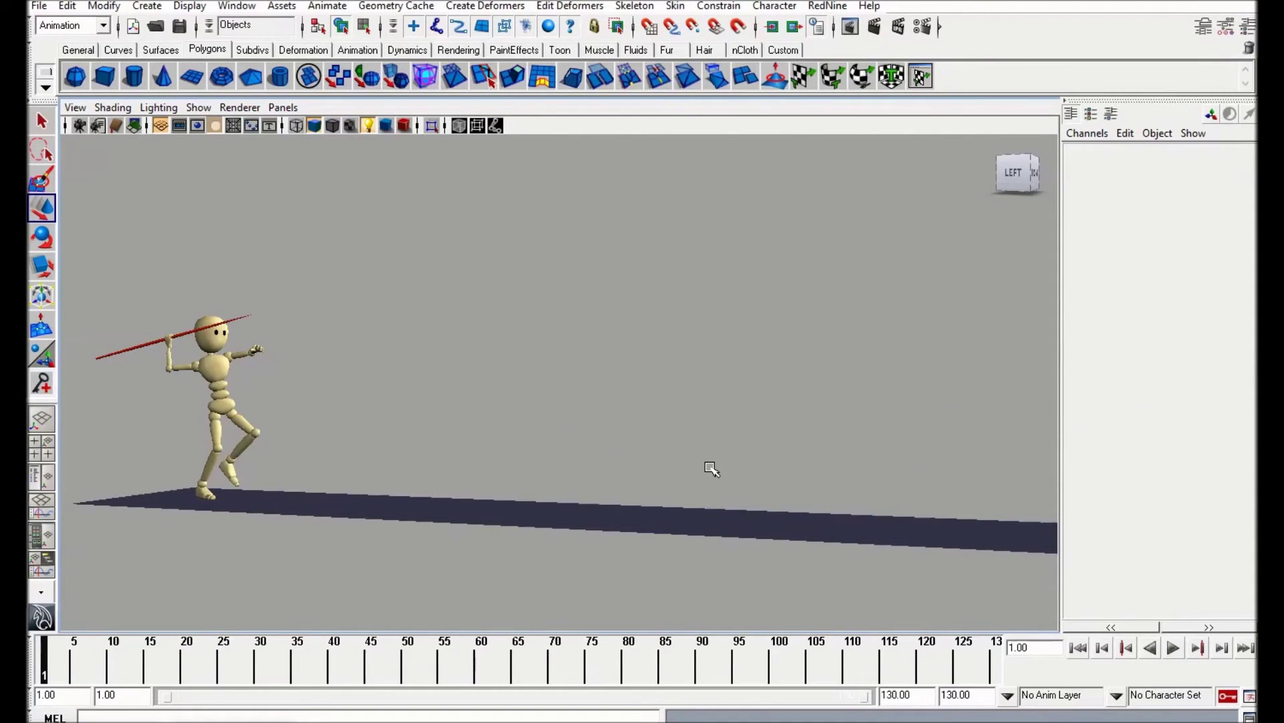
left_click(1174, 648)
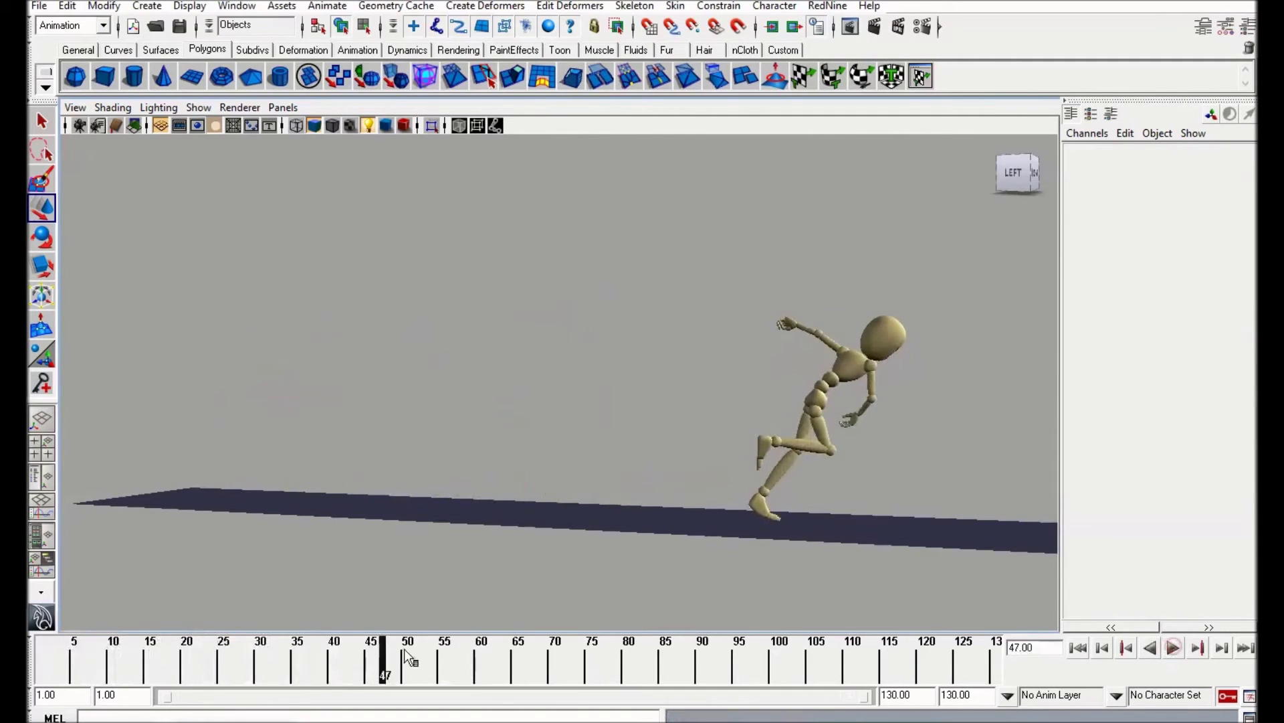
mouse_move(392, 648)
left_mouse_down()
mouse_move(265, 658)
mouse_move(343, 676)
mouse_move(310, 672)
left_mouse_up()
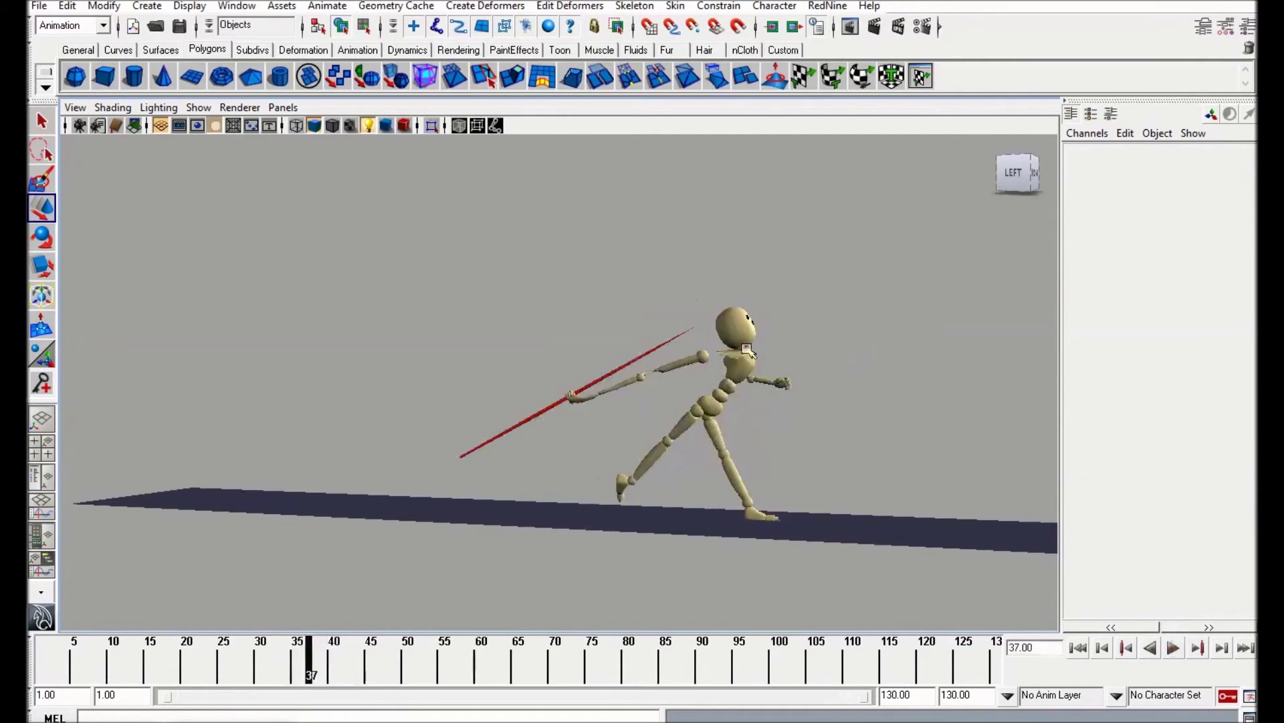
Display the NURBS control curves on the figure at frame 37
middle_click_drag(896, 429, 777, 395, "alt")
scroll(777, 394, "up", 3)
left_click_drag(774, 390, 714, 336, "alt")
left_click(198, 107)
left_click(208, 198)
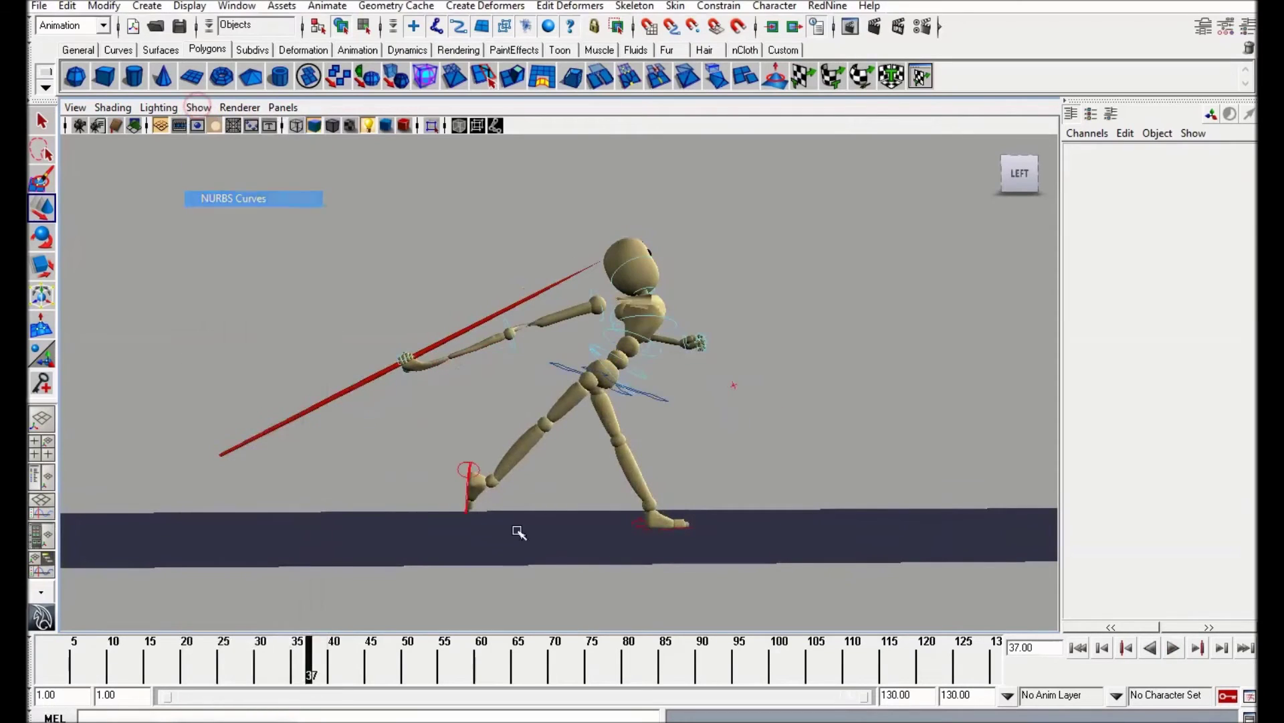
Try adjusting the torso controls around frame 37, checking the pose against the preceding frames
left_click(642, 377)
middle_click_drag(677, 386, 651, 379, "alt")
left_click_drag(247, 654, 309, 662)
left_click_drag(597, 347, 668, 282)
left_click(653, 290)
key("ctrl+z")
key("e")
left_click_drag(523, 349, 650, 307)
Hide the NURBS control curves and play the throw from frame 5 to review it from several sides
left_click_drag(271, 659, 72, 661)
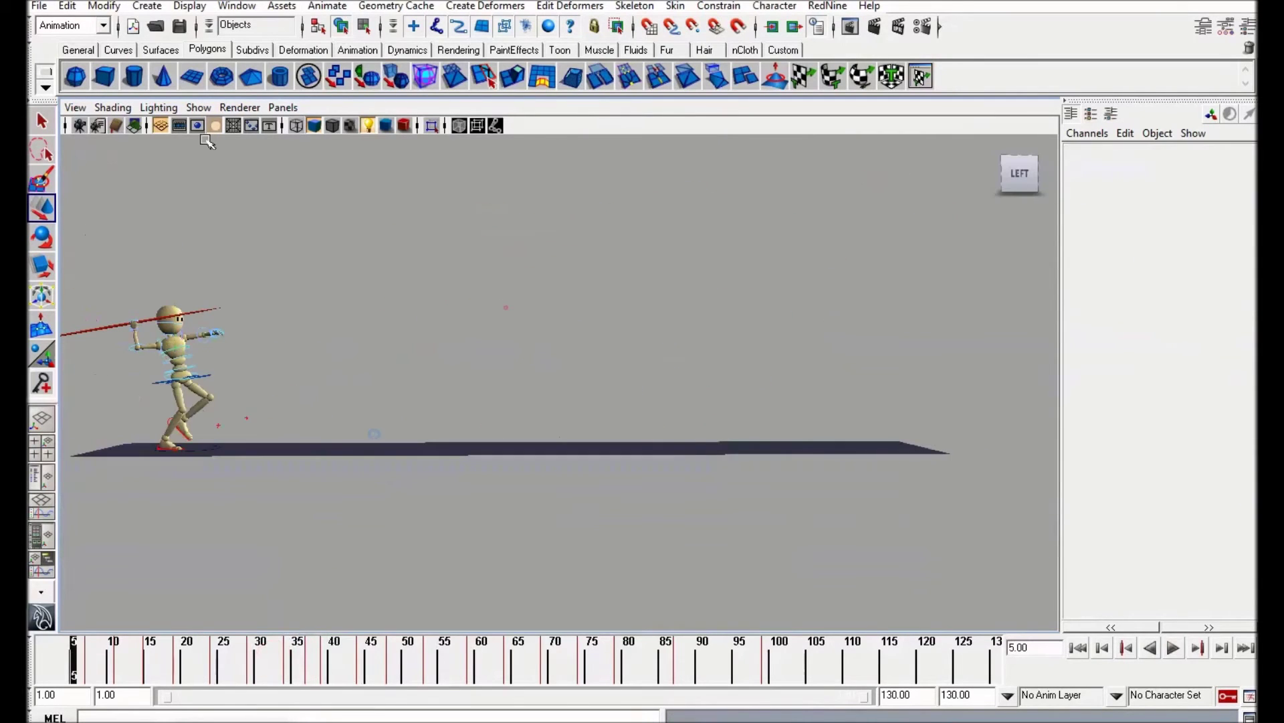
left_click(199, 107)
left_click(254, 198)
left_click(1174, 648)
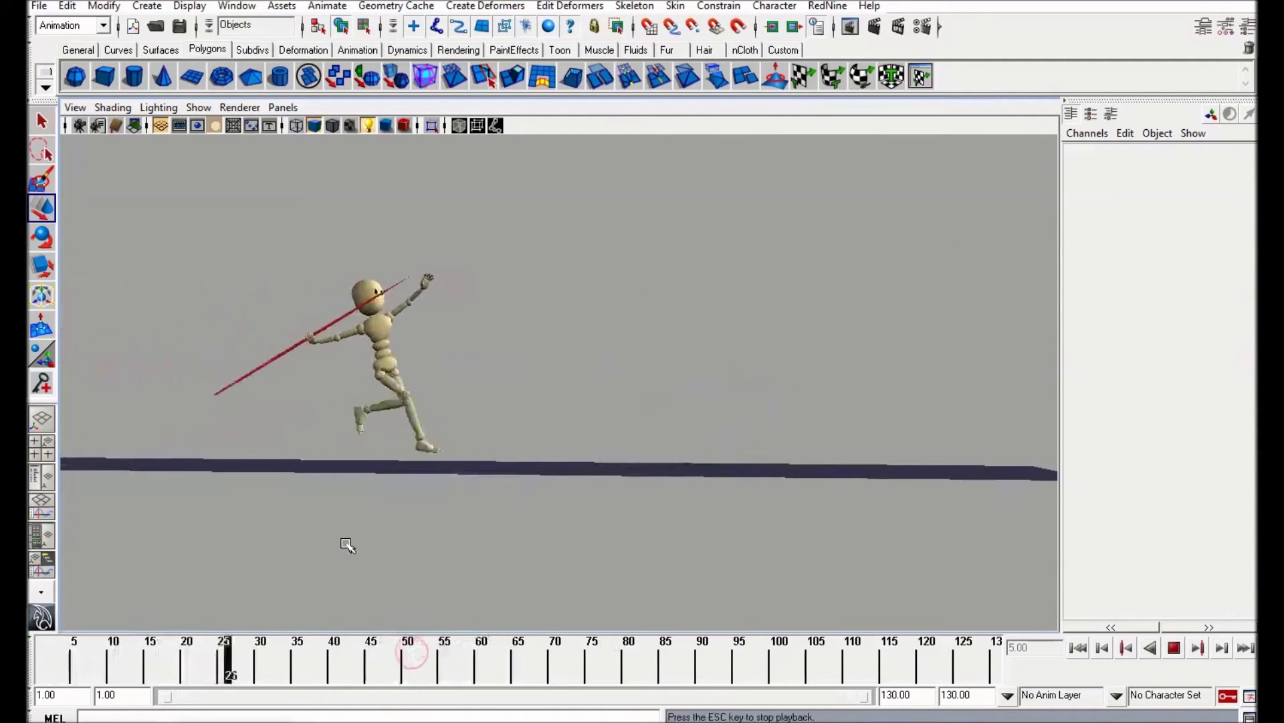
left_click_drag(468, 508, 259, 526, "alt")
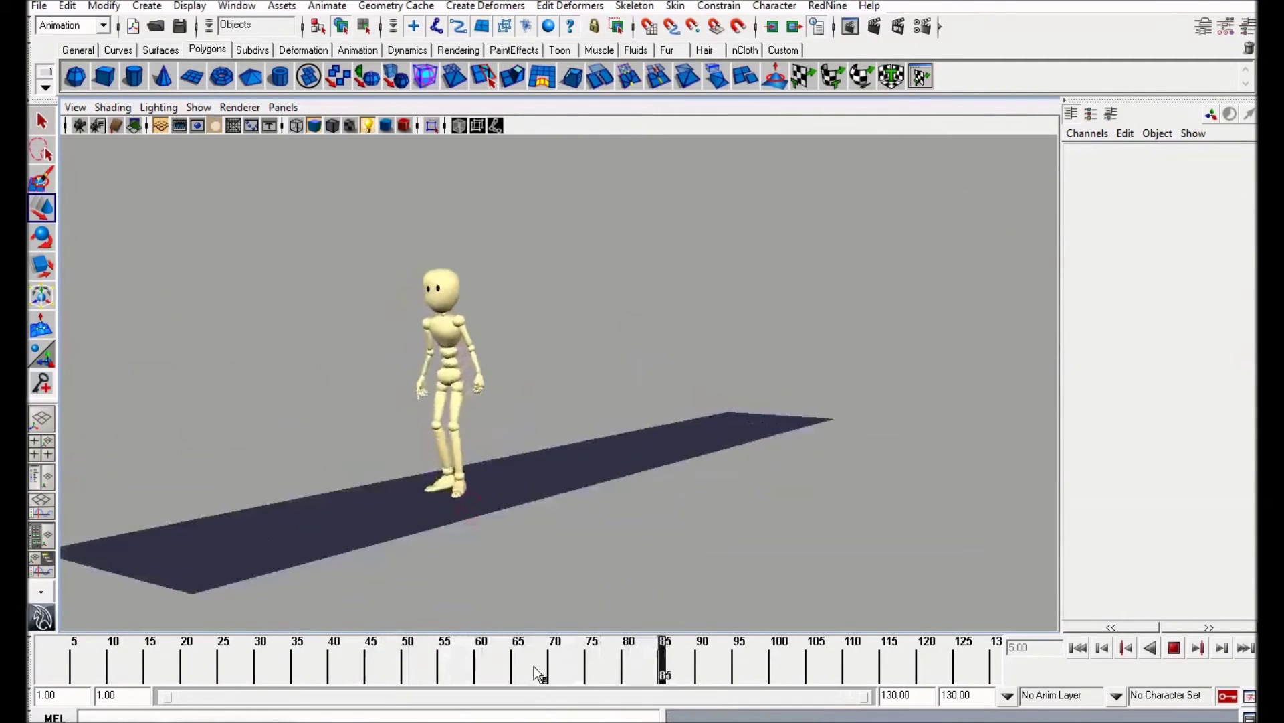
left_click_drag(261, 526, 364, 470, "alt")
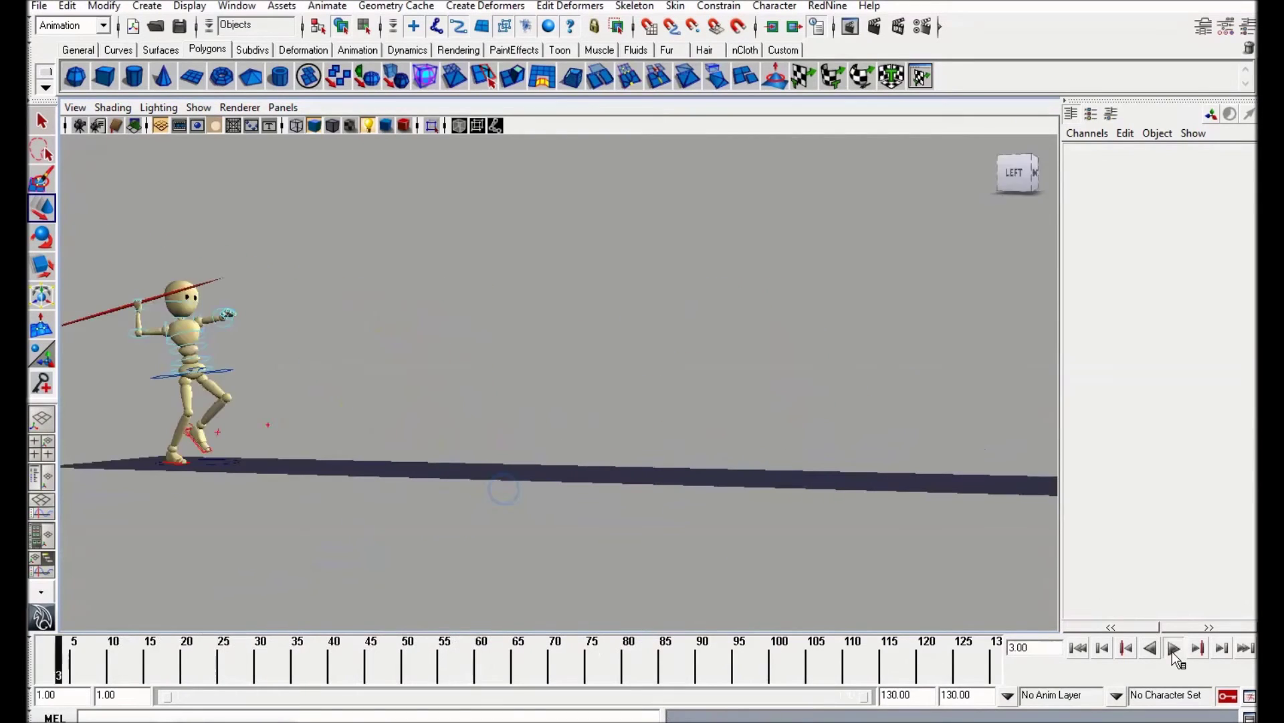
Play and scrub the release and follow-through from the side and the front to examine the arms' motion
left_click(1172, 652)
middle_click_drag(618, 463, 616, 468, "alt")
right_click_drag(616, 467, 751, 524, "alt")
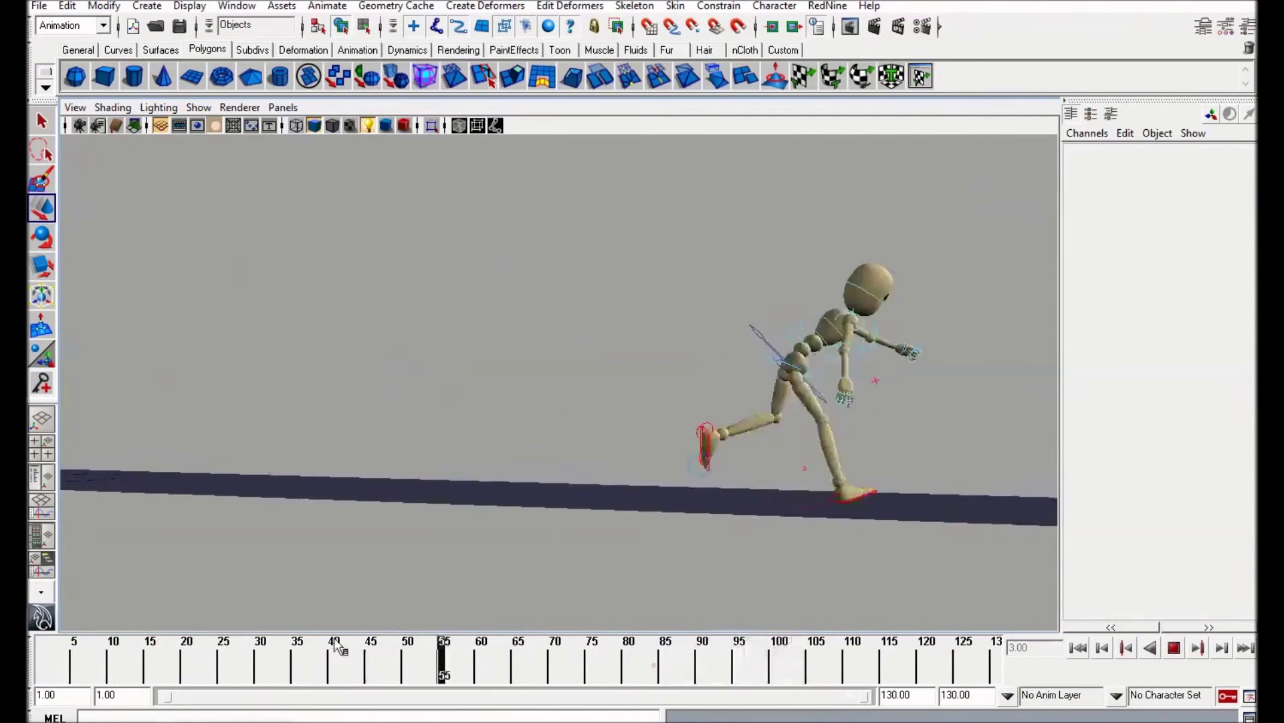
left_click_drag(334, 639, 330, 640)
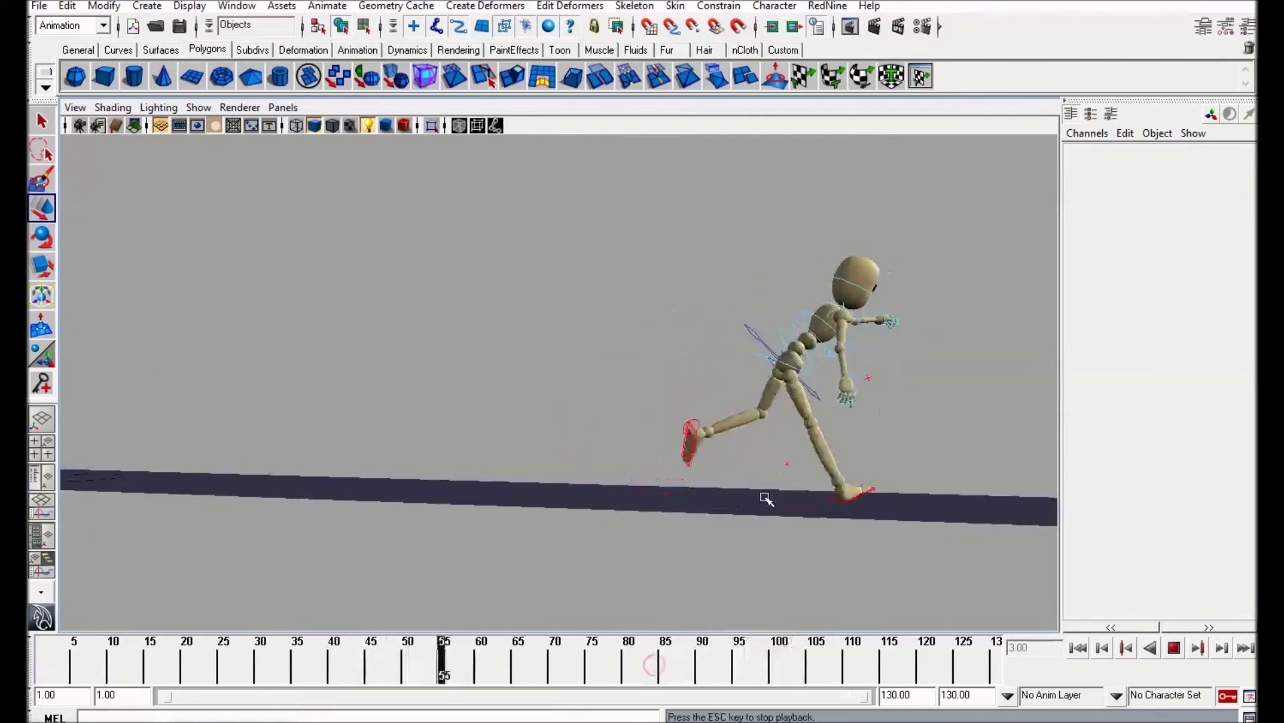
left_click_drag(556, 667, 298, 632)
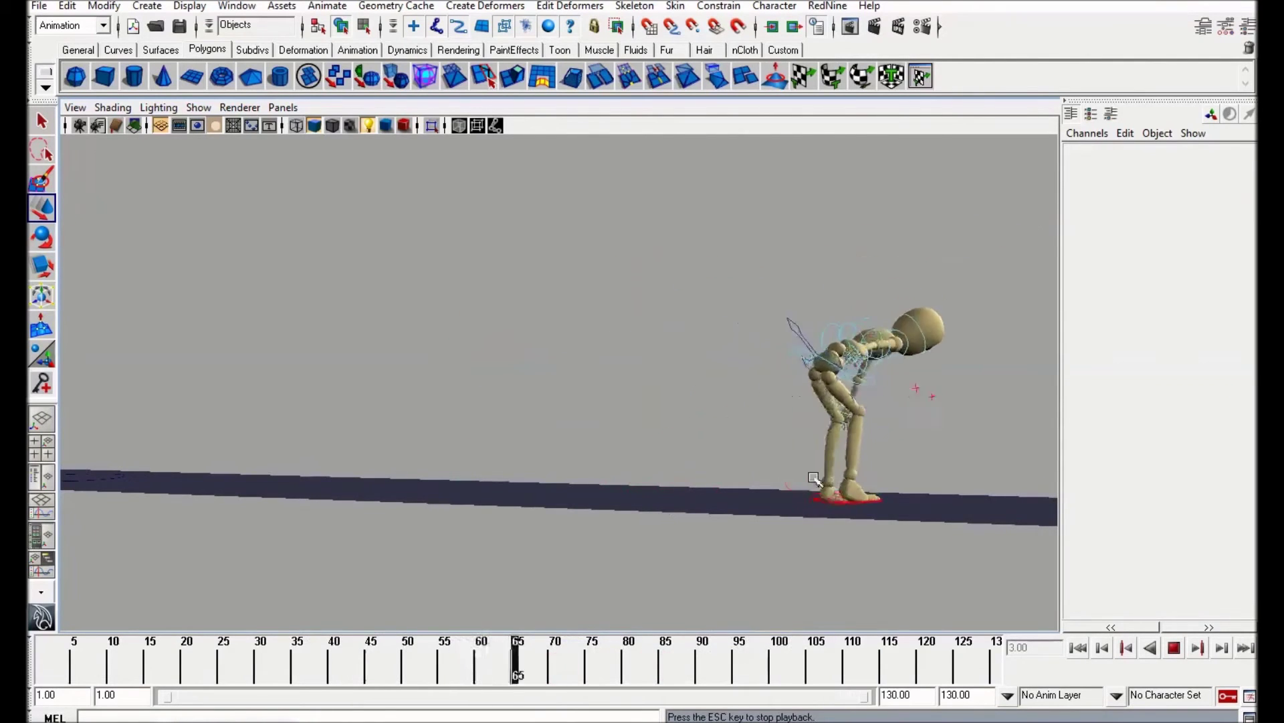
left_click_drag(825, 404, 660, 404, "alt")
left_click_drag(710, 666, 394, 632)
left_click_drag(663, 464, 610, 470, "alt")
left_click_drag(542, 663, 372, 639)
middle_click_drag(572, 526, 682, 517, "alt")
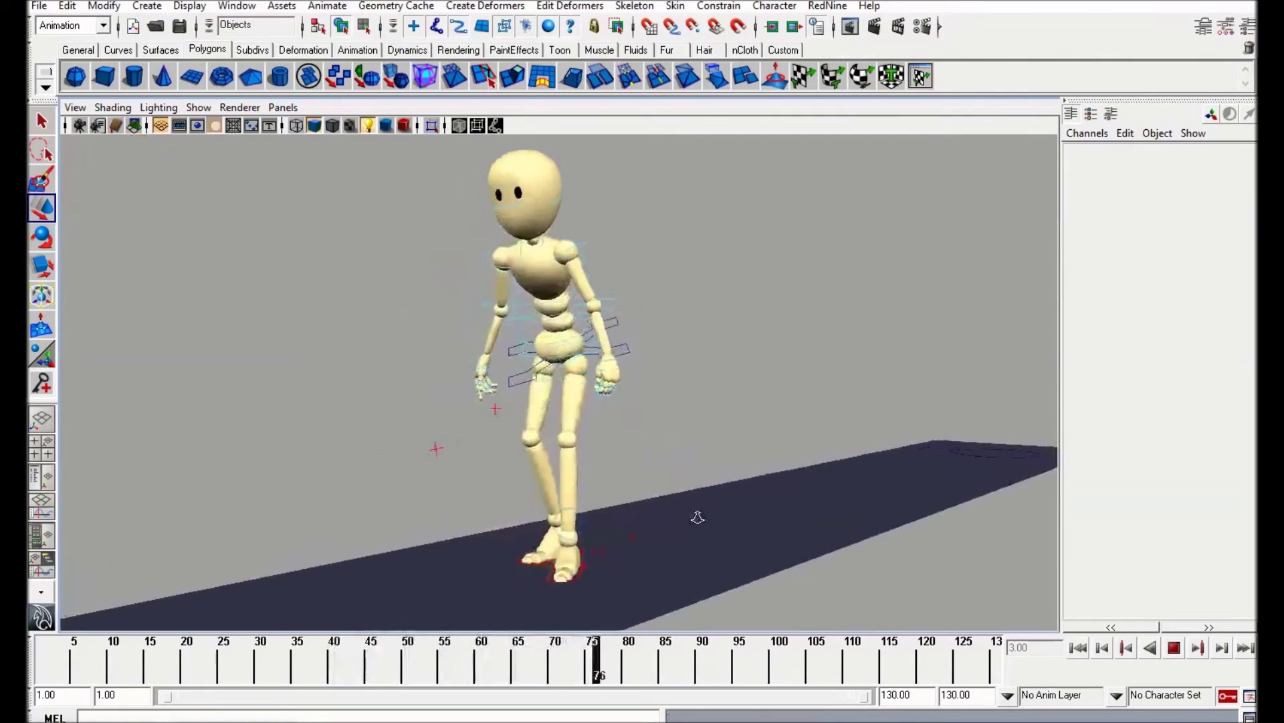
left_click(579, 669)
mouse_move(580, 672)
left_mouse_down()
mouse_move(476, 669)
mouse_move(436, 645)
mouse_move(375, 662)
mouse_move(427, 668)
mouse_move(361, 660)
left_mouse_up()
left_click(664, 246)
left_click(907, 239)
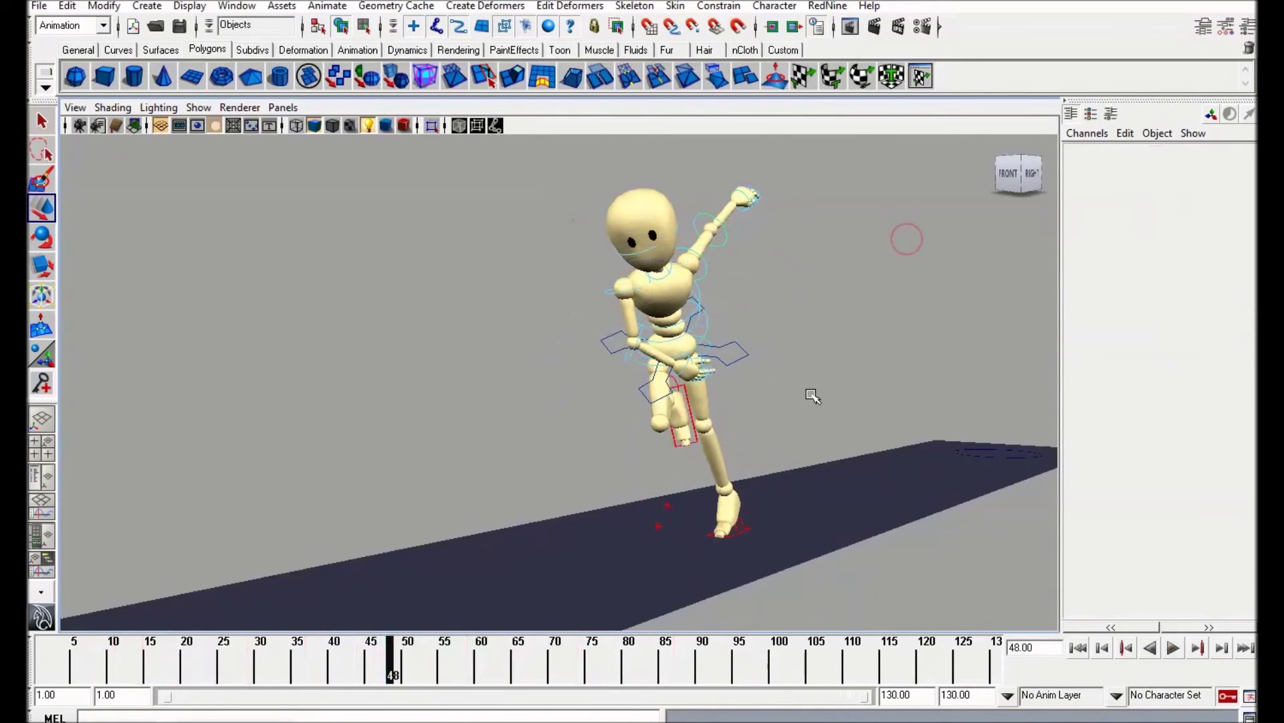
Open the Graph Editor and frame all animation curves of the left shoulder control
left_click(724, 266)
left_click_drag(904, 372, 814, 358, "alt")
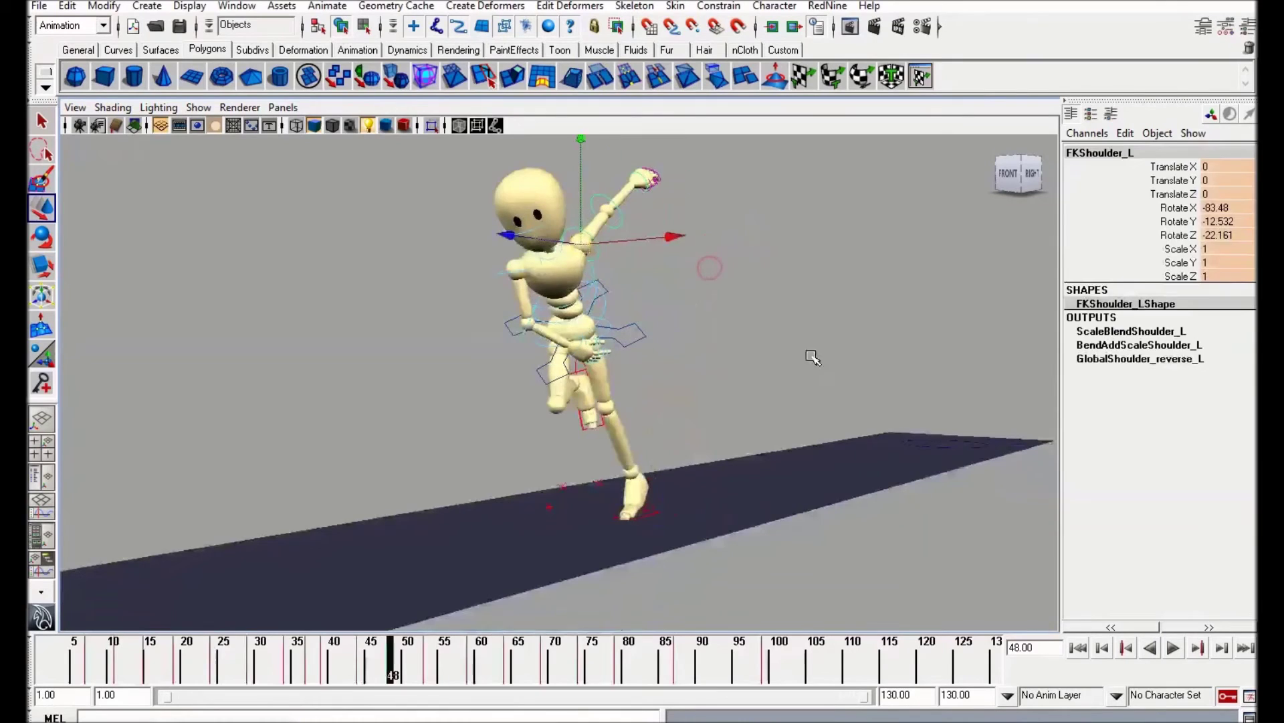
left_click(911, 357)
left_click(226, 6)
mouse_move(271, 63)
left_click(445, 62)
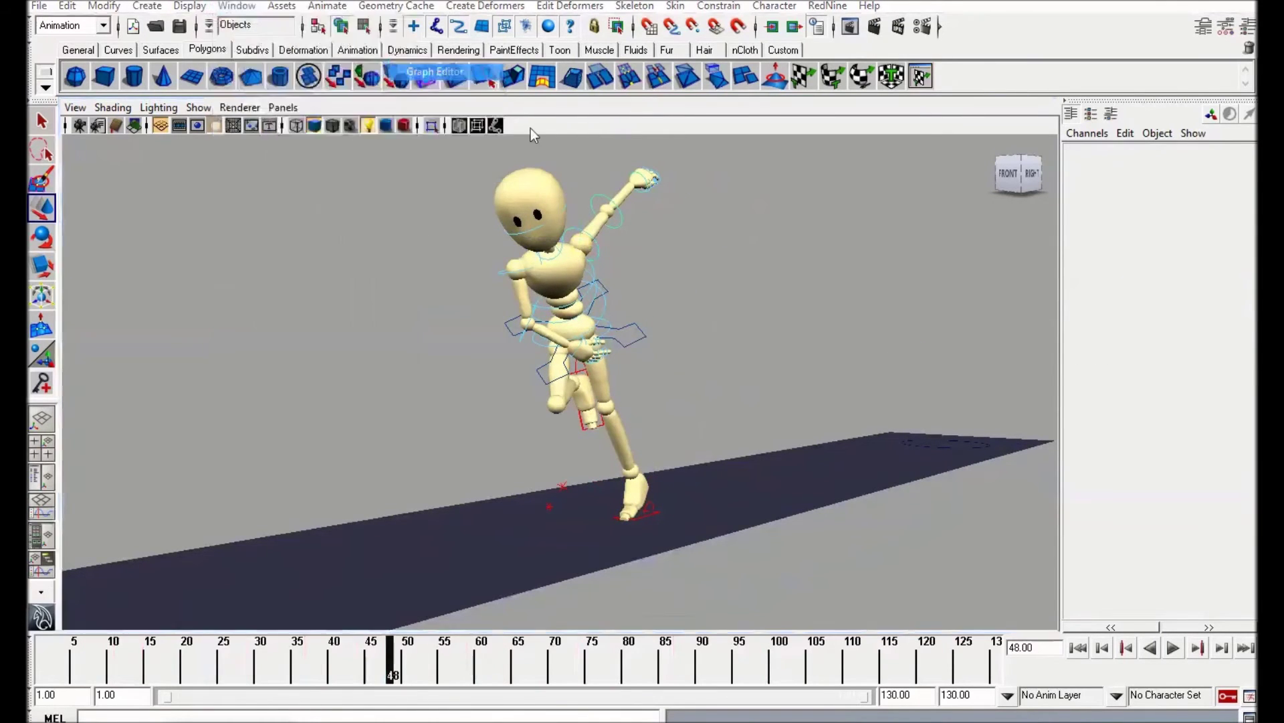
left_click_drag(693, 332, 608, 358, "alt")
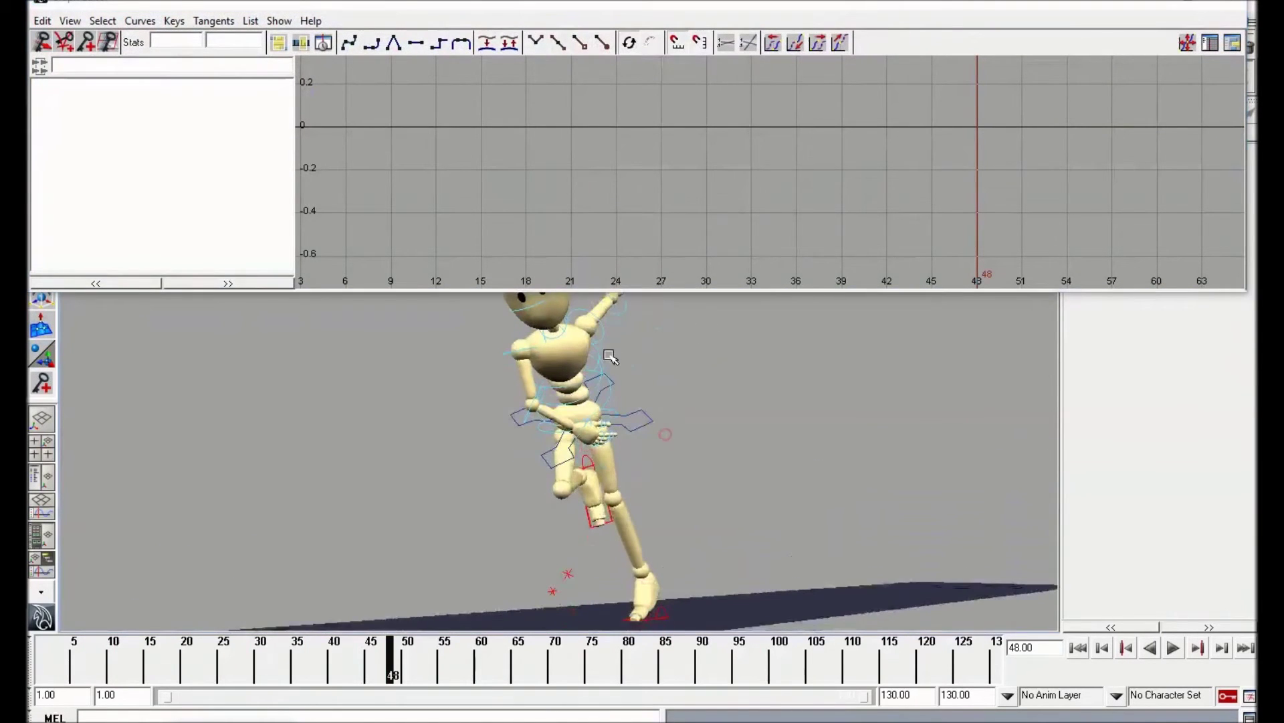
left_click(602, 338)
key("f")
middle_click_drag(754, 186, 672, 204, "alt")
right_click_drag(673, 204, 870, 174, "alt+shift")
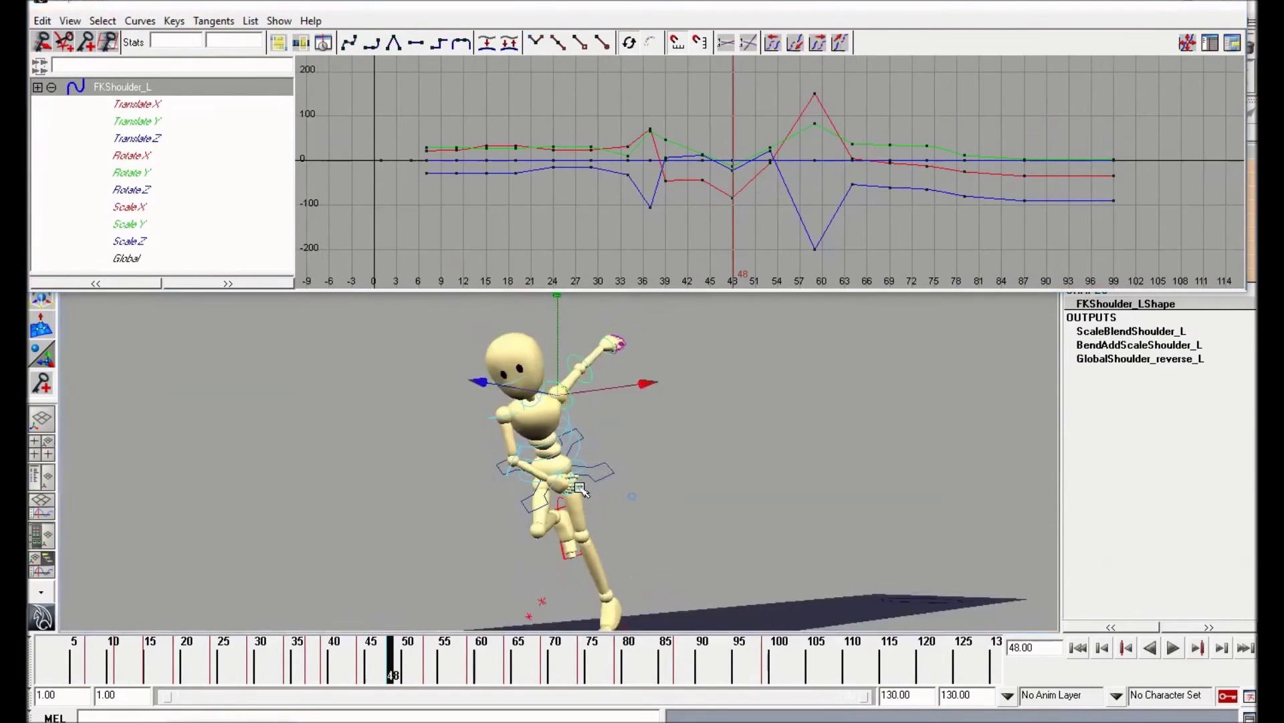
Scrub and play the follow-through around frames 37 to 59 to examine the left arm's swing up close
middle_click_drag(580, 487, 576, 463, "alt")
left_click_drag(307, 667, 386, 656)
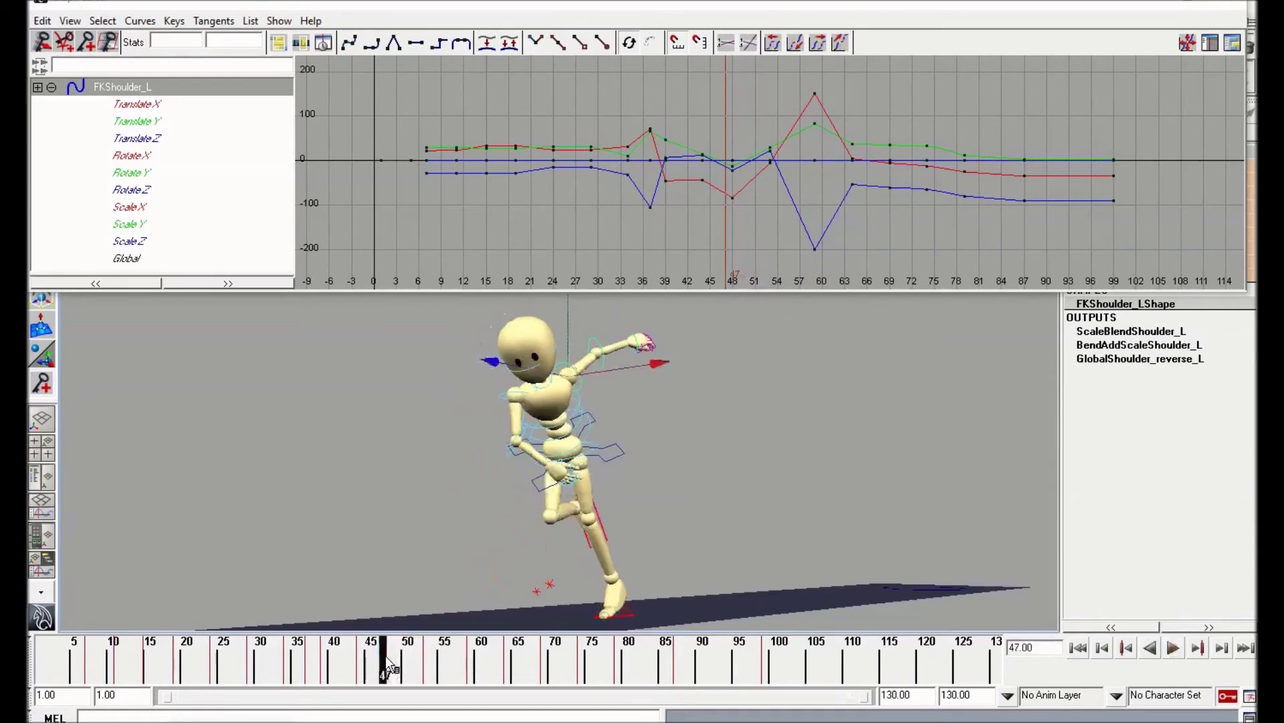
scroll(602, 435, "up", 3)
middle_click_drag(602, 435, 637, 431, "alt")
scroll(611, 539, "up", 4)
left_click_drag(384, 671, 466, 670)
scroll(455, 562, "down", 3)
middle_click_drag(454, 562, 525, 454, "alt")
key("alt+v")
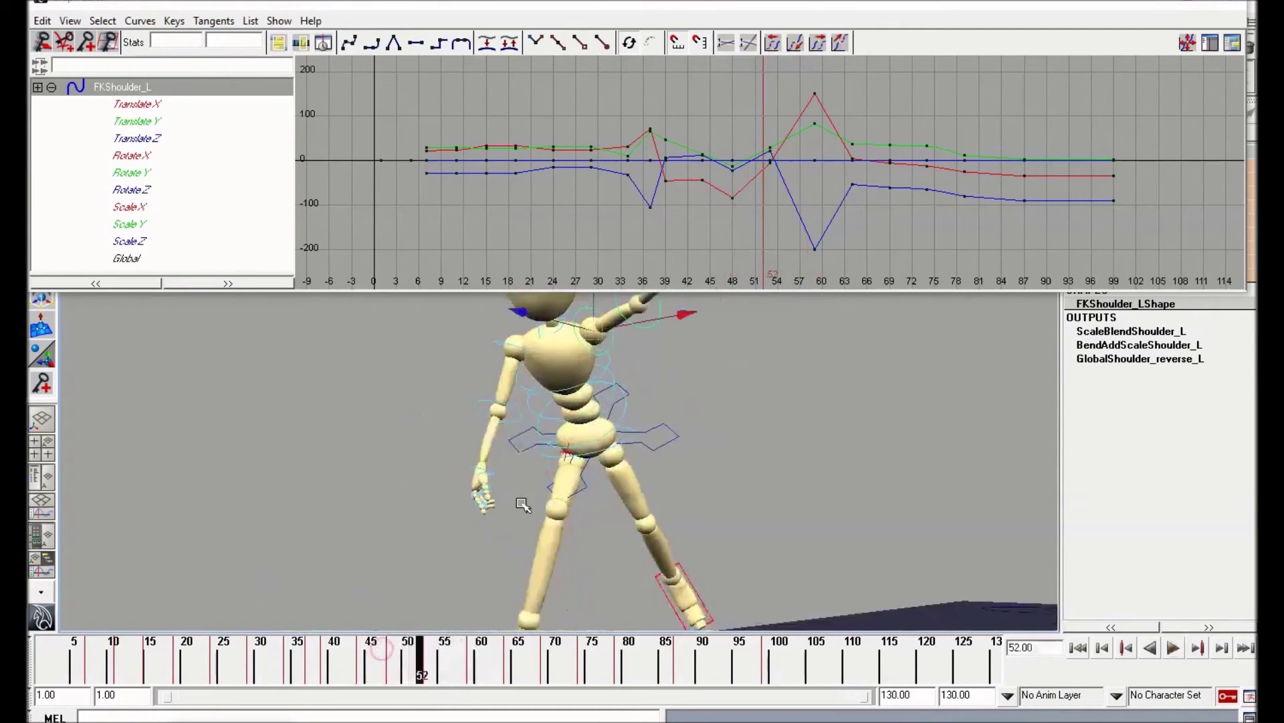
left_click_drag(444, 669, 503, 658)
left_click_drag(588, 407, 535, 428, "alt")
left_click_drag(386, 661, 420, 659)
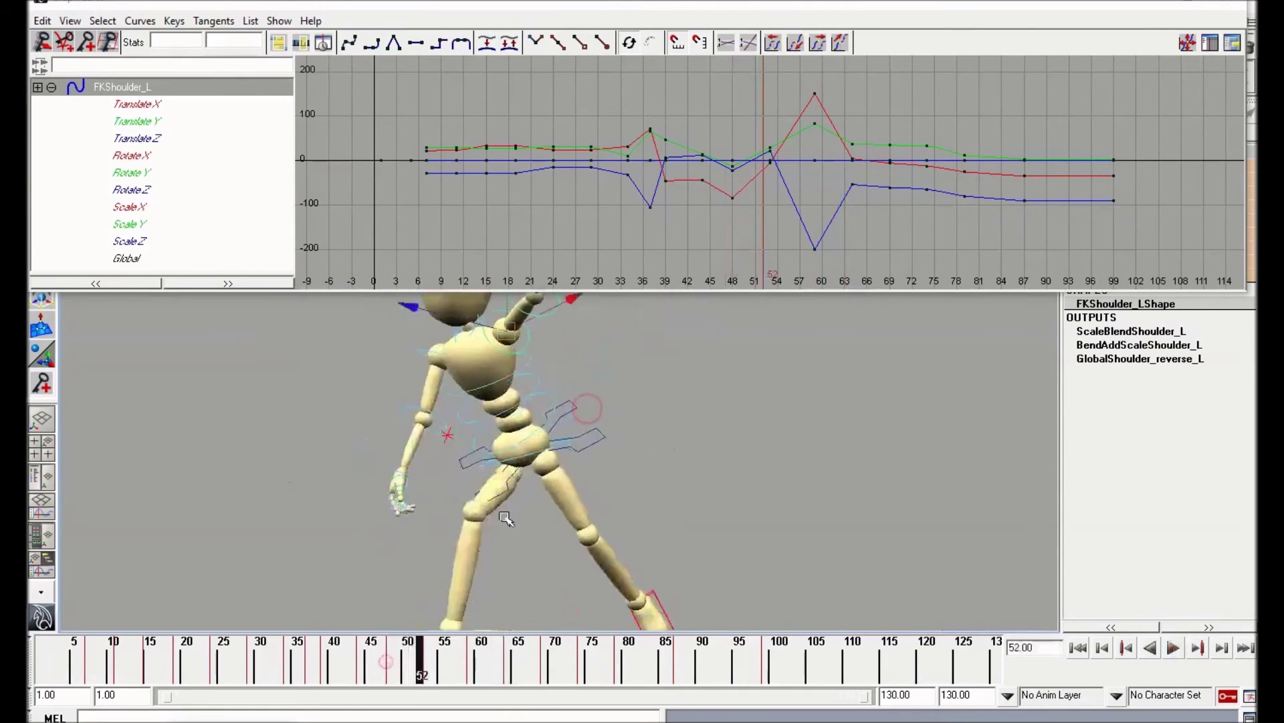
middle_click_drag(503, 366, 570, 466, "alt")
At frame 55, try rotating the left shoulder control to swing the arm out behind the body
key("e")
key("alt+v")
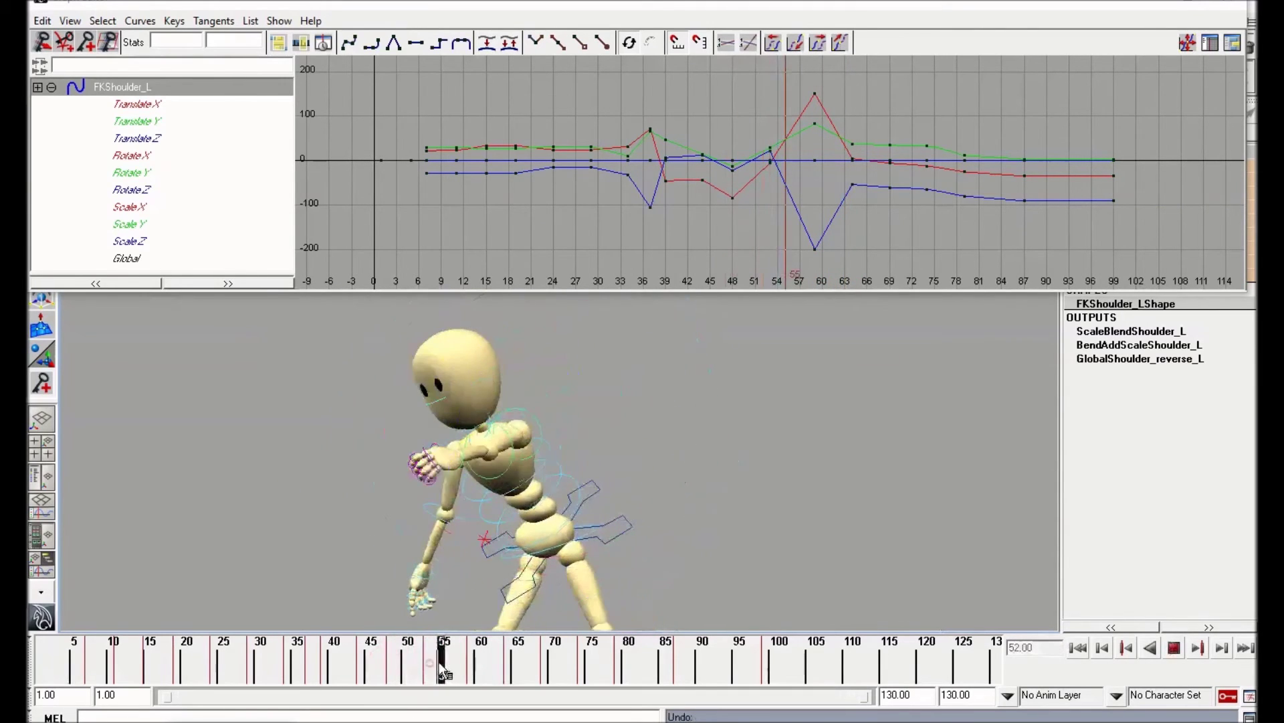
left_click_drag(462, 422, 685, 505)
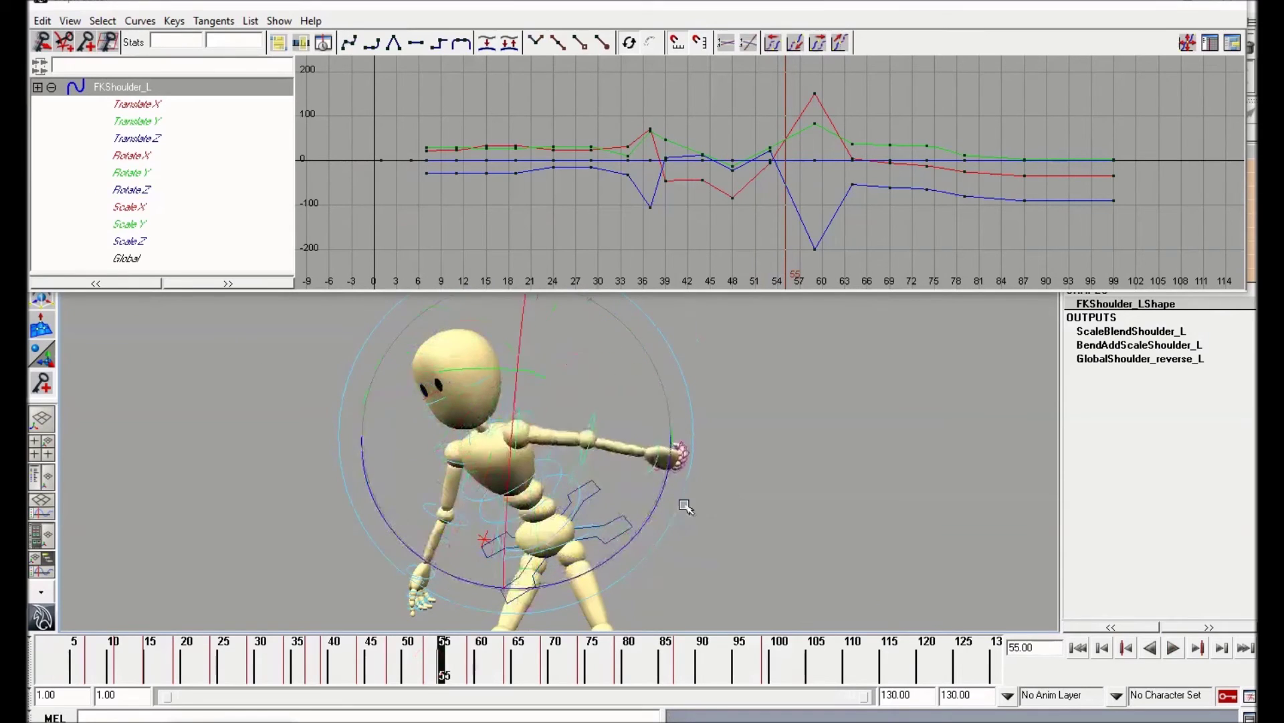
left_click_drag(417, 483, 516, 306)
left_click_drag(504, 560, 602, 451)
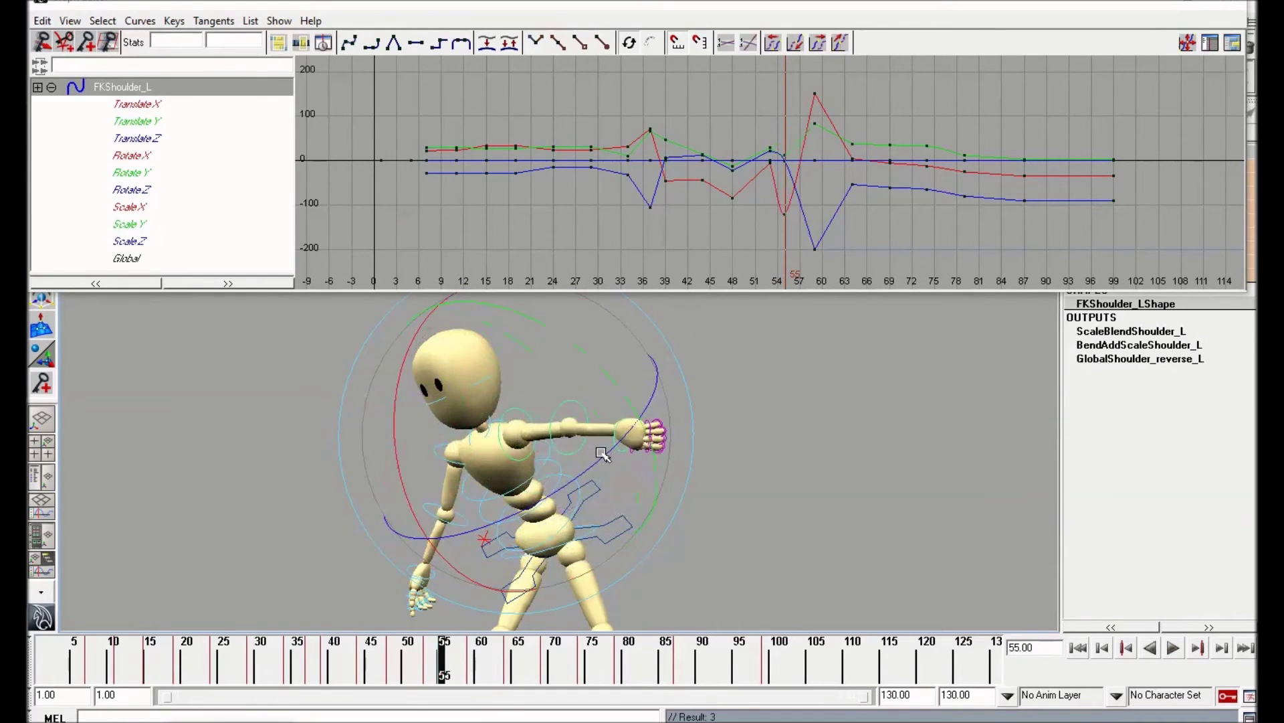
key("ctrl+z")
Apply the Euler Filter to the left shoulder's curves with the keys from about frame 34 to 74 selected
left_click_drag(320, 646, 456, 665)
left_click(855, 186)
middle_click_drag(853, 180, 791, 165, "alt")
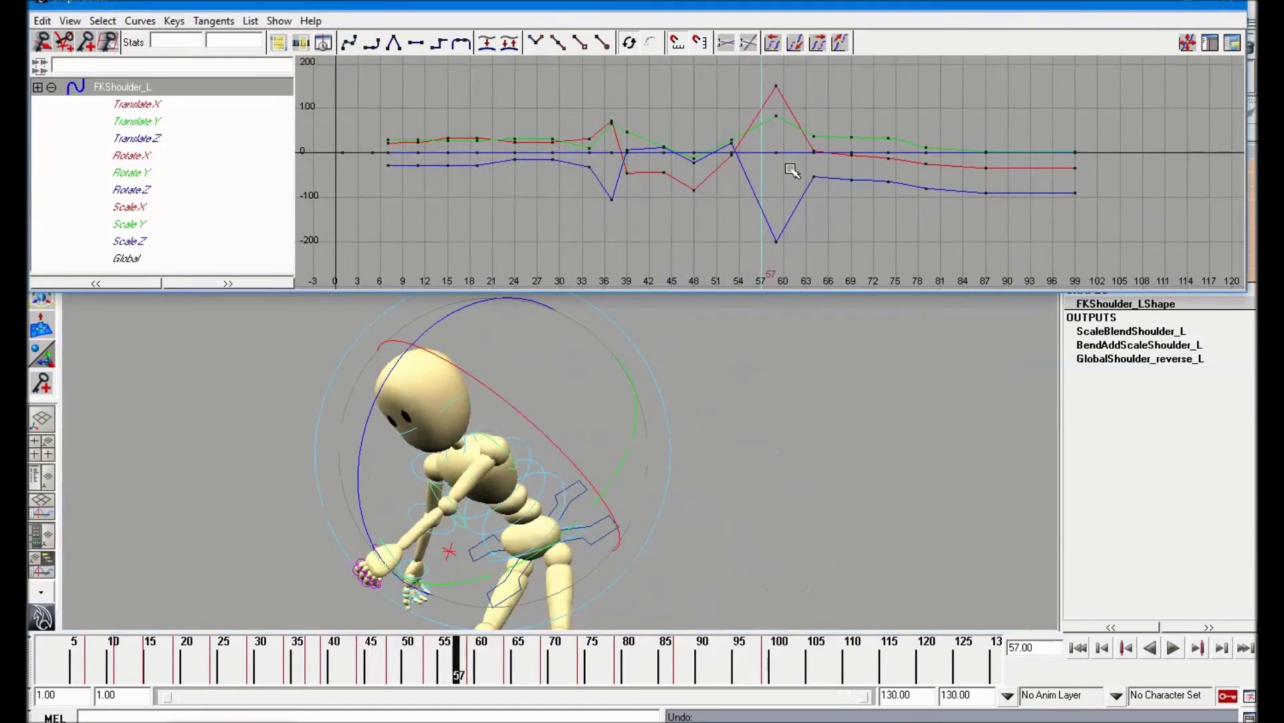
right_click_drag(791, 164, 1012, 273, "alt")
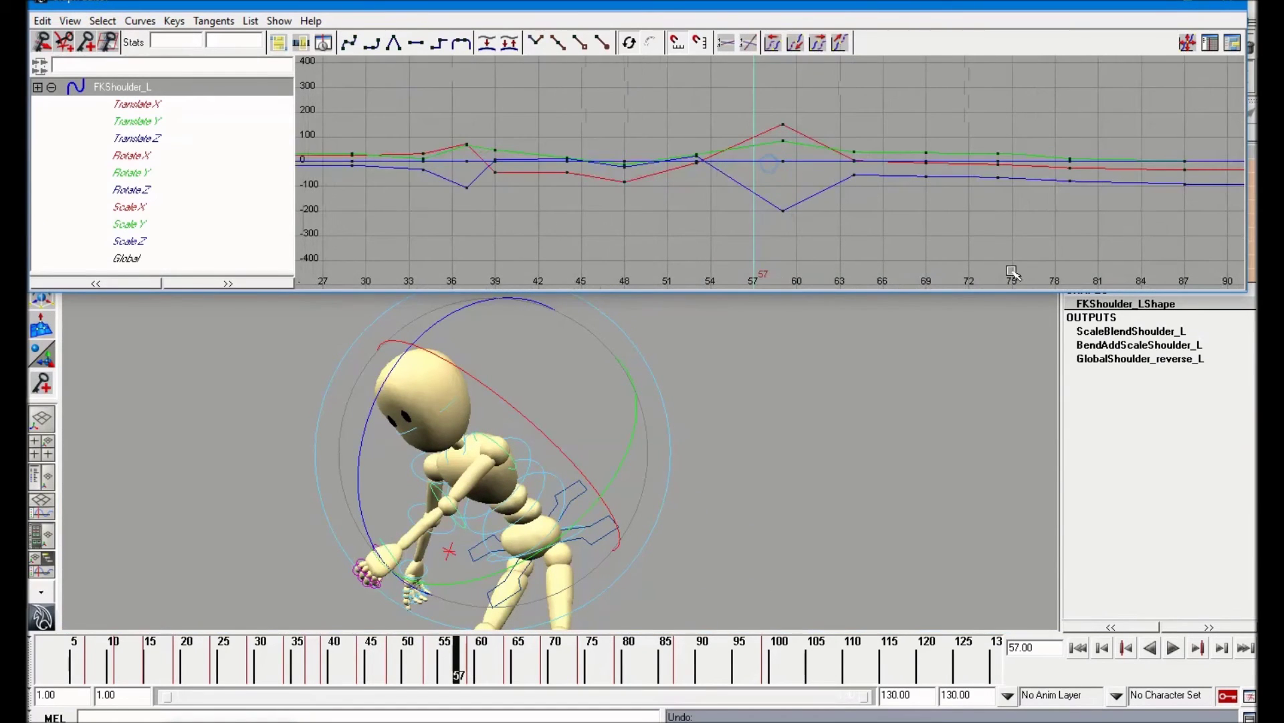
left_click_drag(1008, 238, 400, 76)
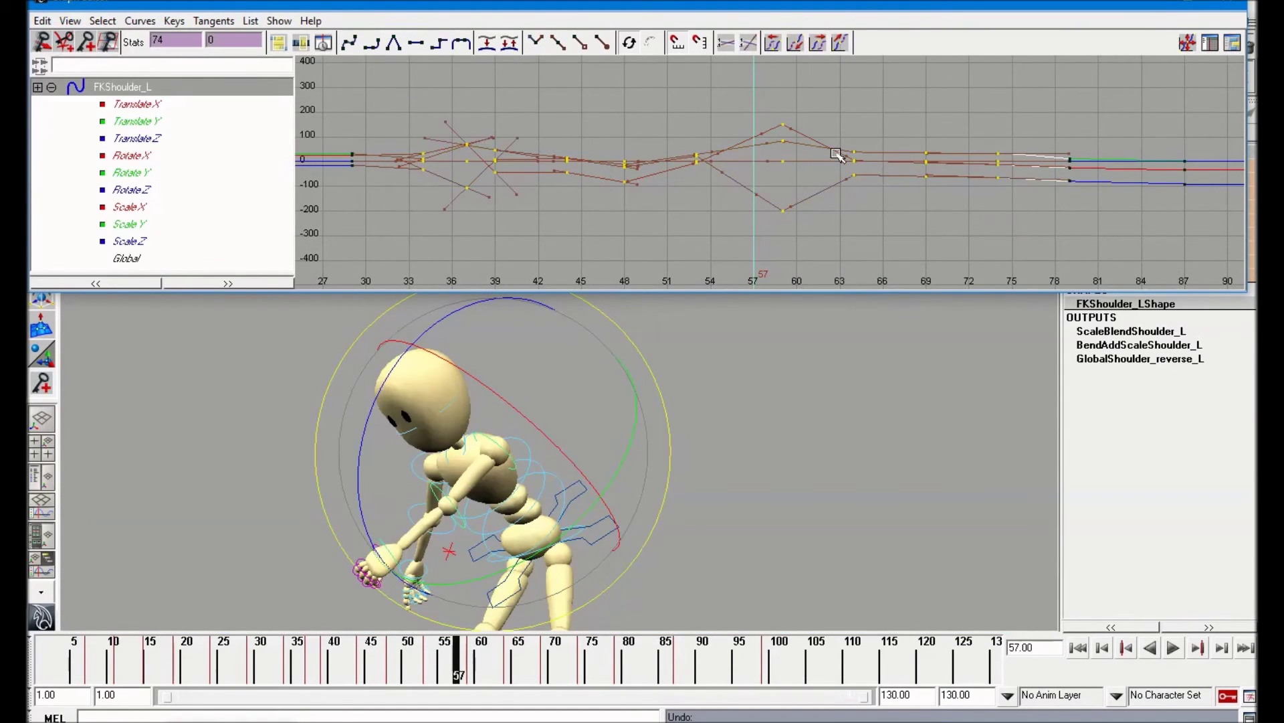
left_click(140, 20)
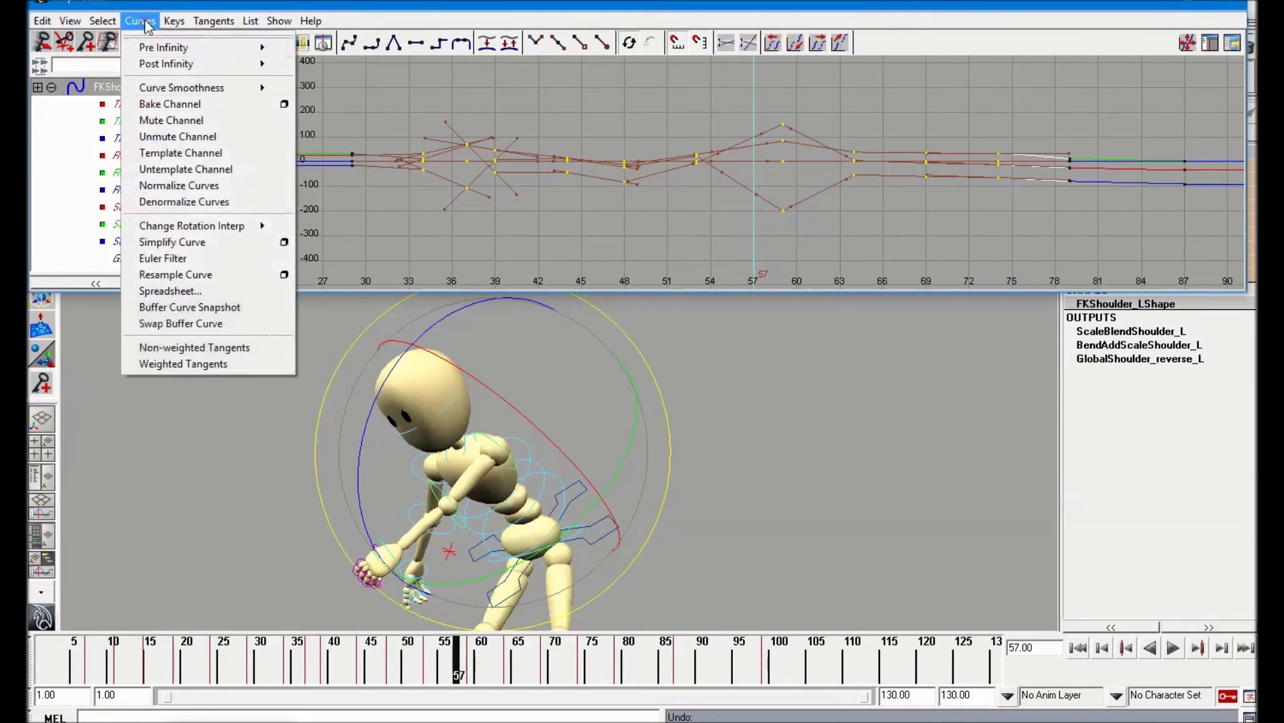
left_click(211, 260)
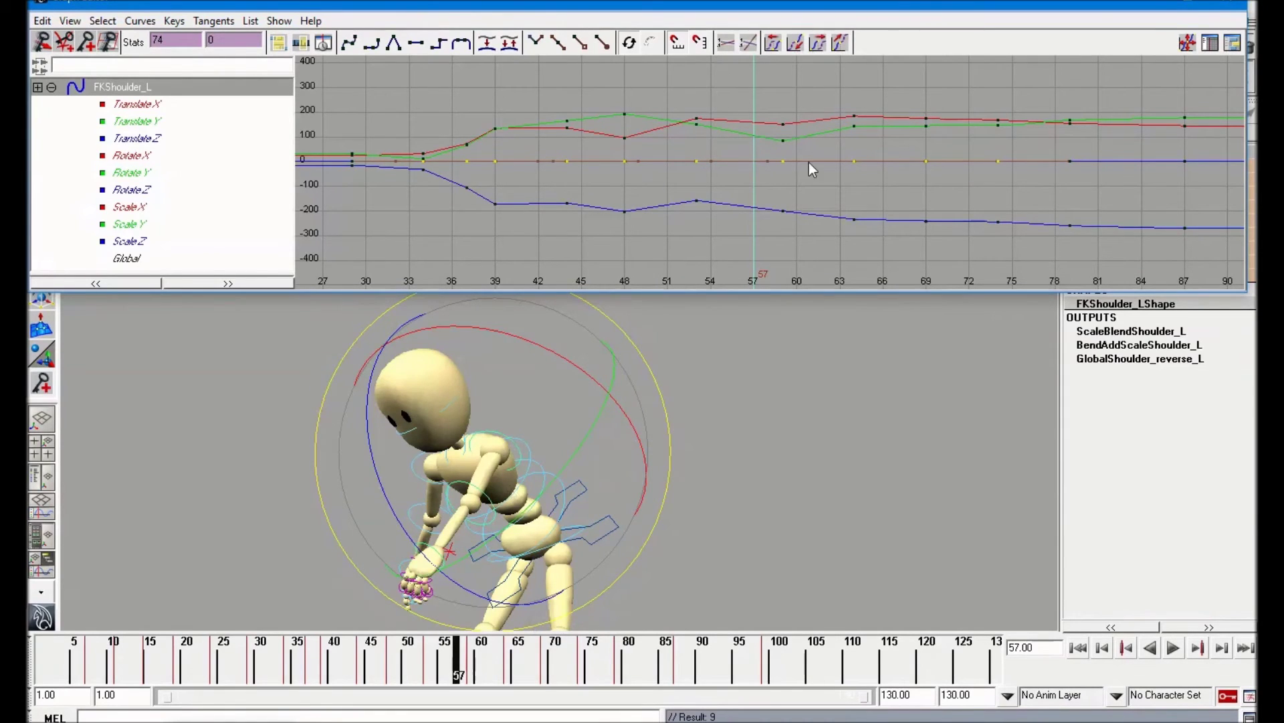
Refine the left shoulder's swing by adjusting its rotation at frame 53 and adding rotation keys at frames 50 and 56
left_click_drag(420, 662, 393, 664)
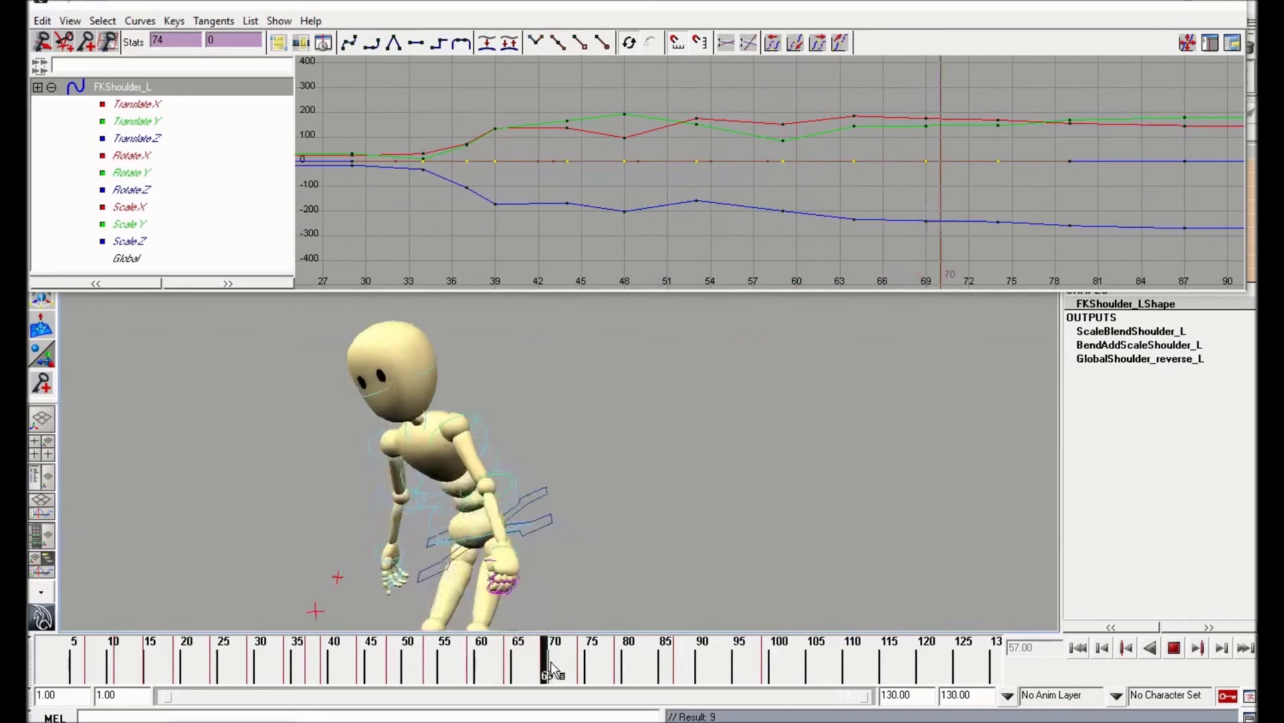
left_click_drag(561, 669, 418, 667)
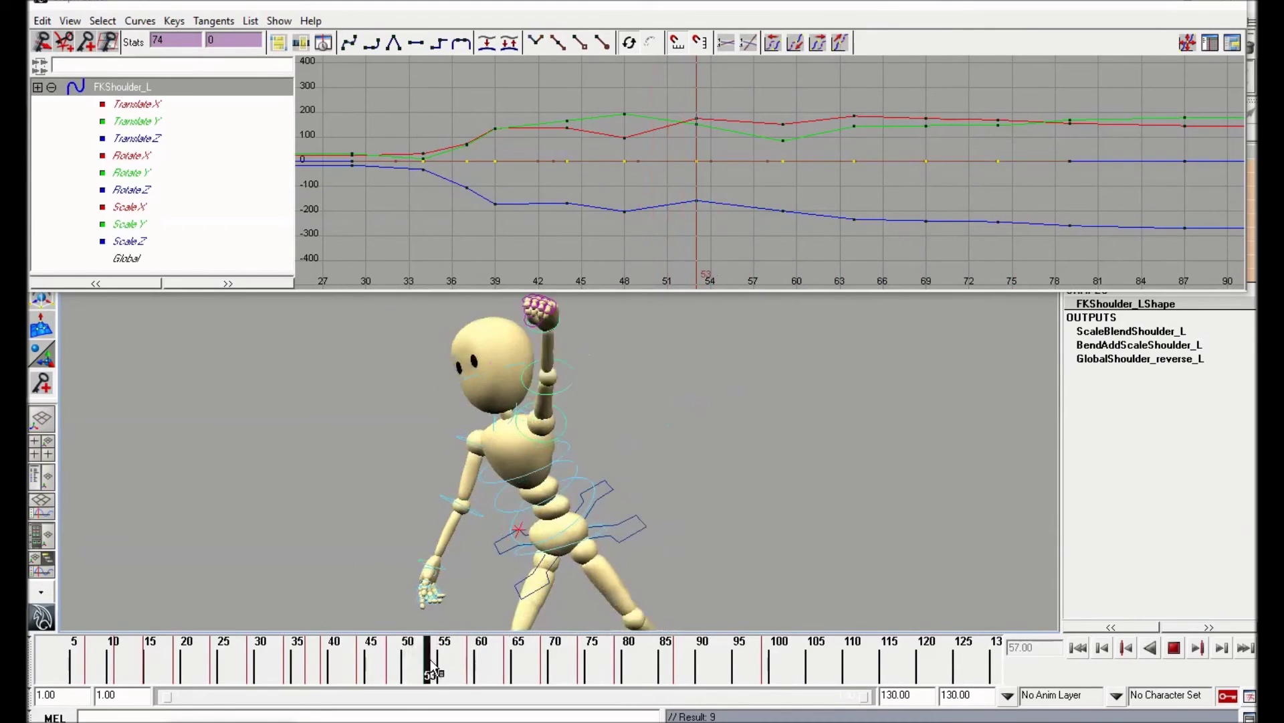
right_click_drag(573, 303, 568, 404, "alt")
middle_click_drag(568, 469, 617, 448, "alt")
left_click_drag(593, 452, 432, 437, "alt")
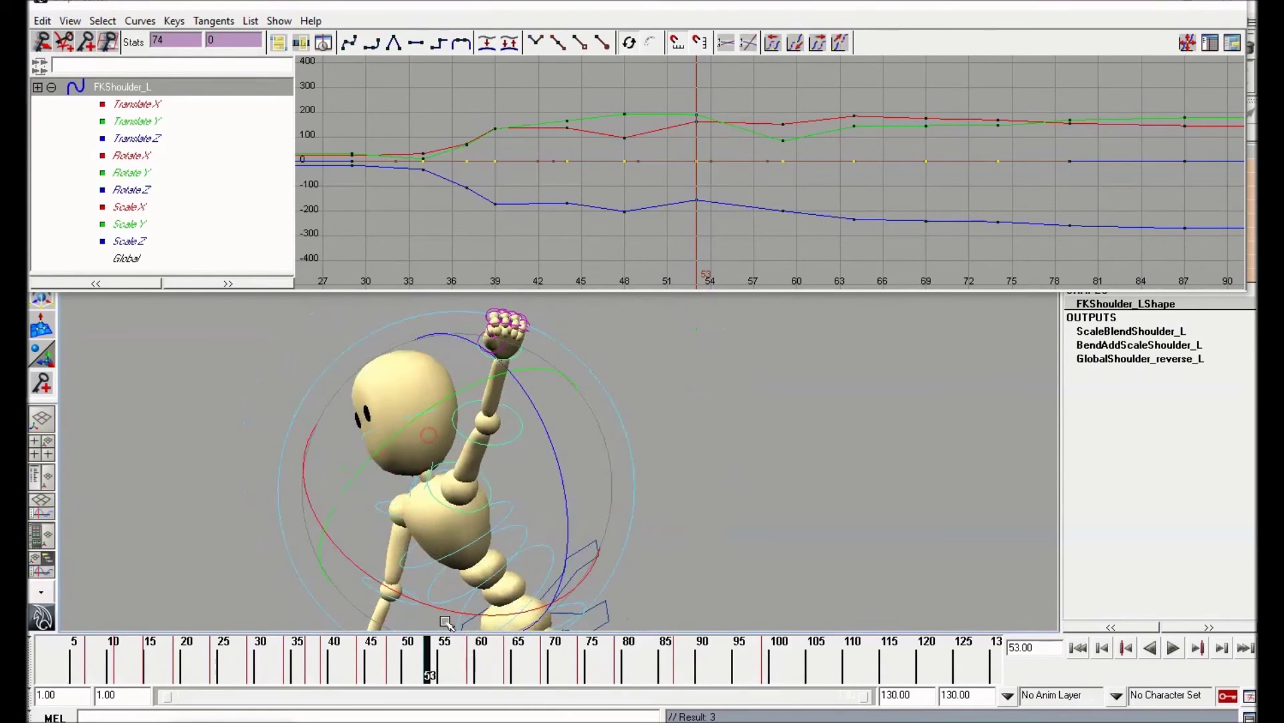
left_click_drag(388, 668, 409, 669)
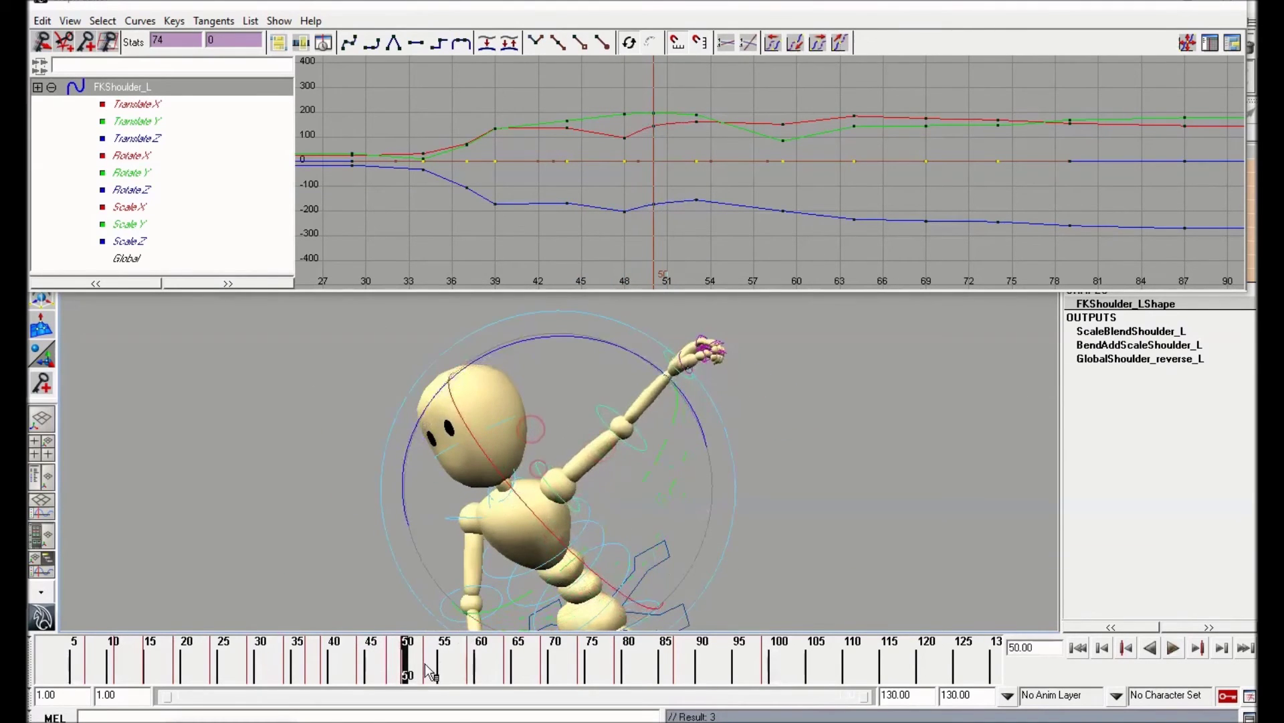
key("alt+v")
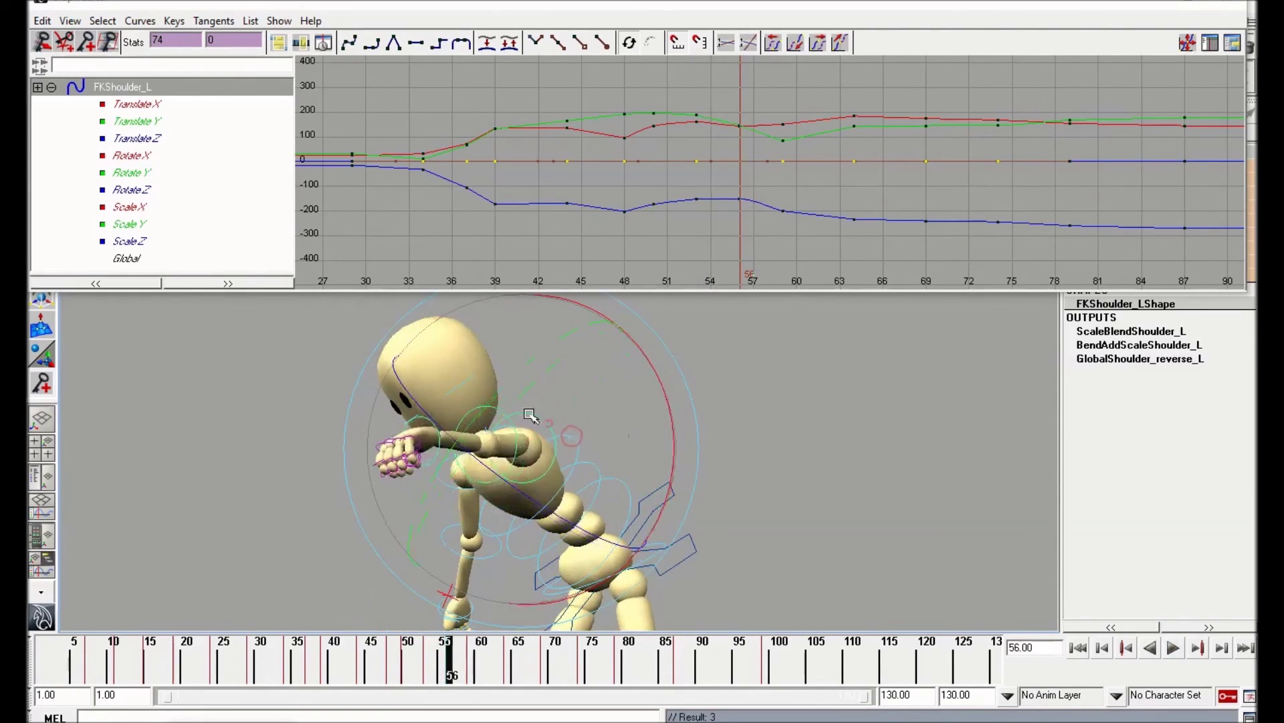
Rotate the left shoulder control at frame 59 so the arm hangs down beside the leg, and check the swing around it
left_click(382, 659)
key("alt+v")
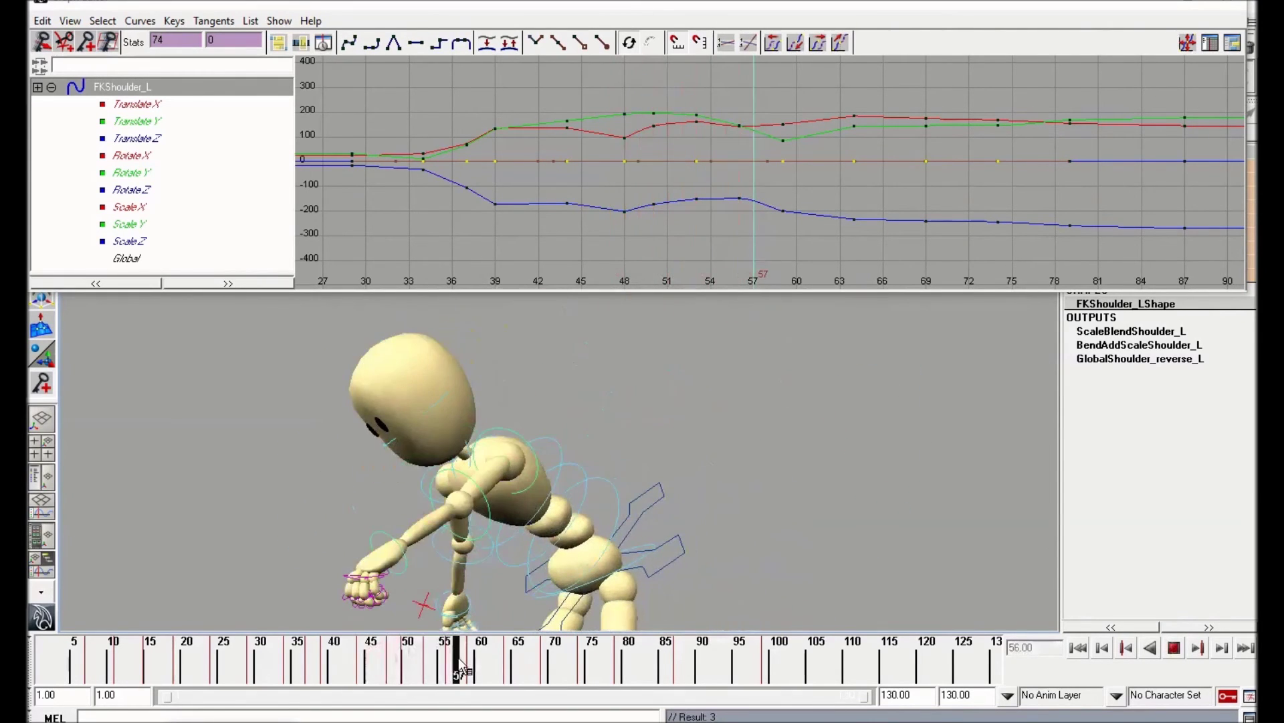
key("alt+v")
key("alt+v")
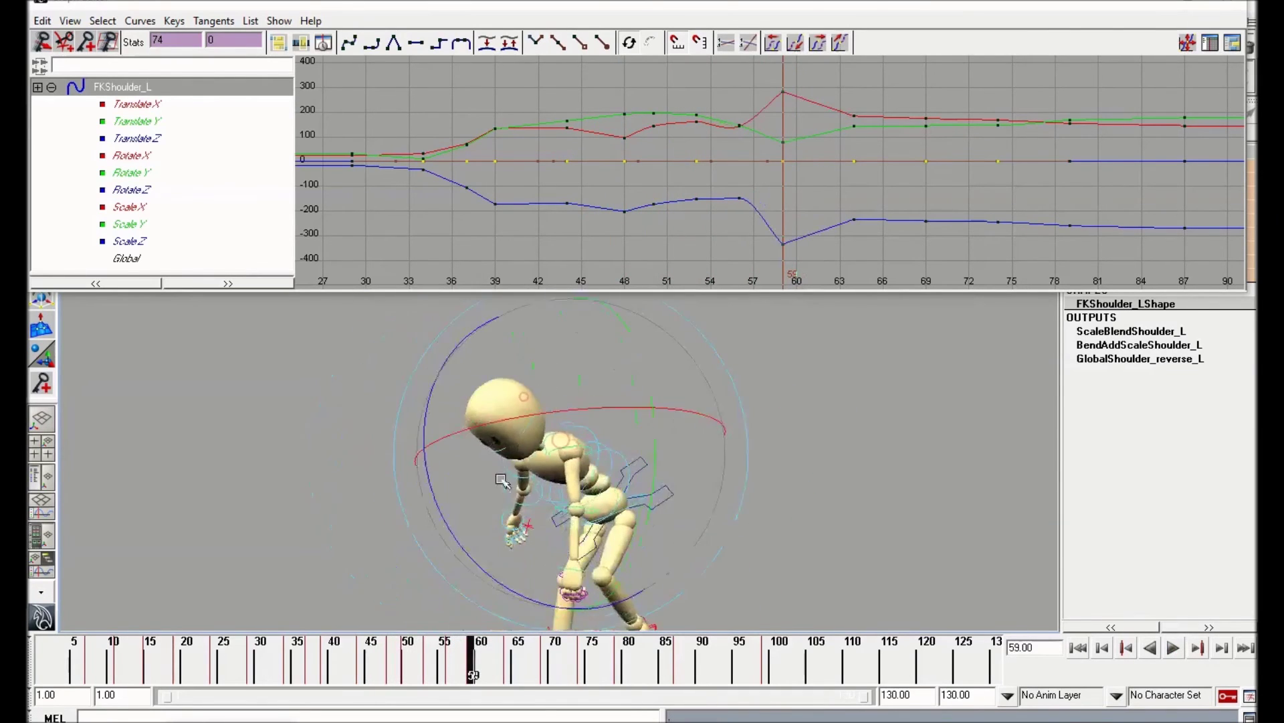
key("alt+v")
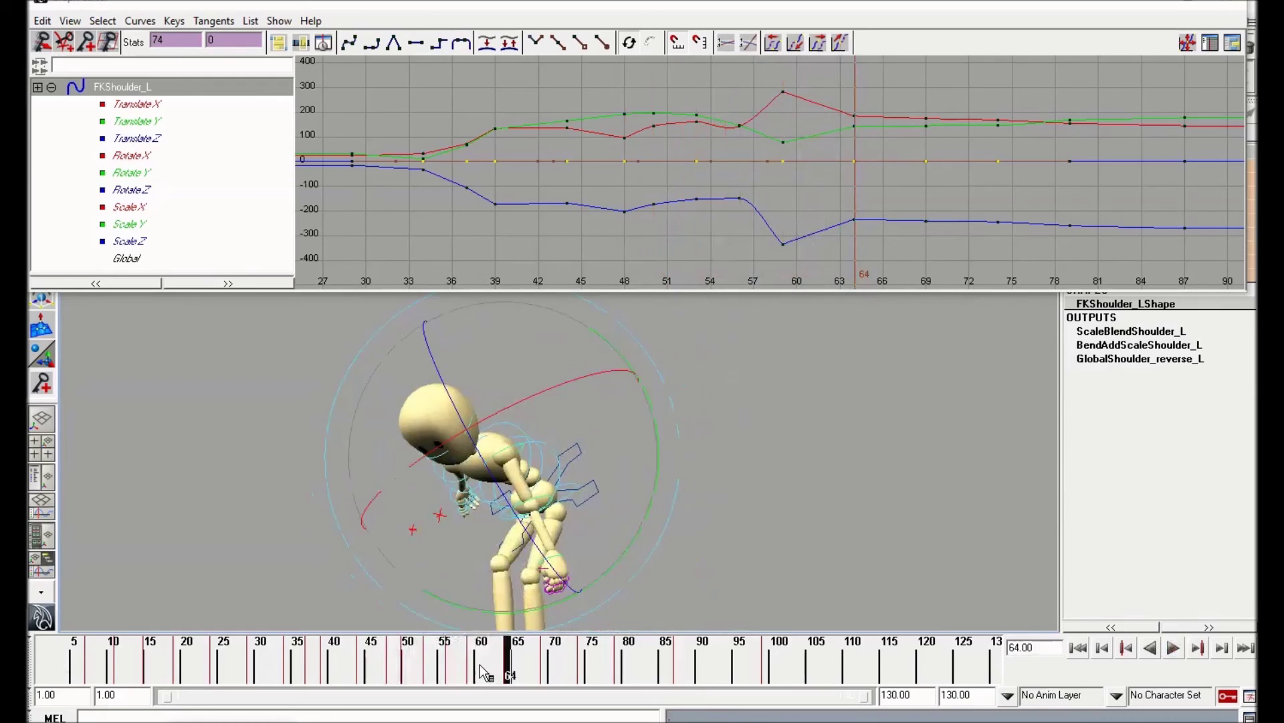
left_click_drag(485, 672, 473, 673)
key("alt+v")
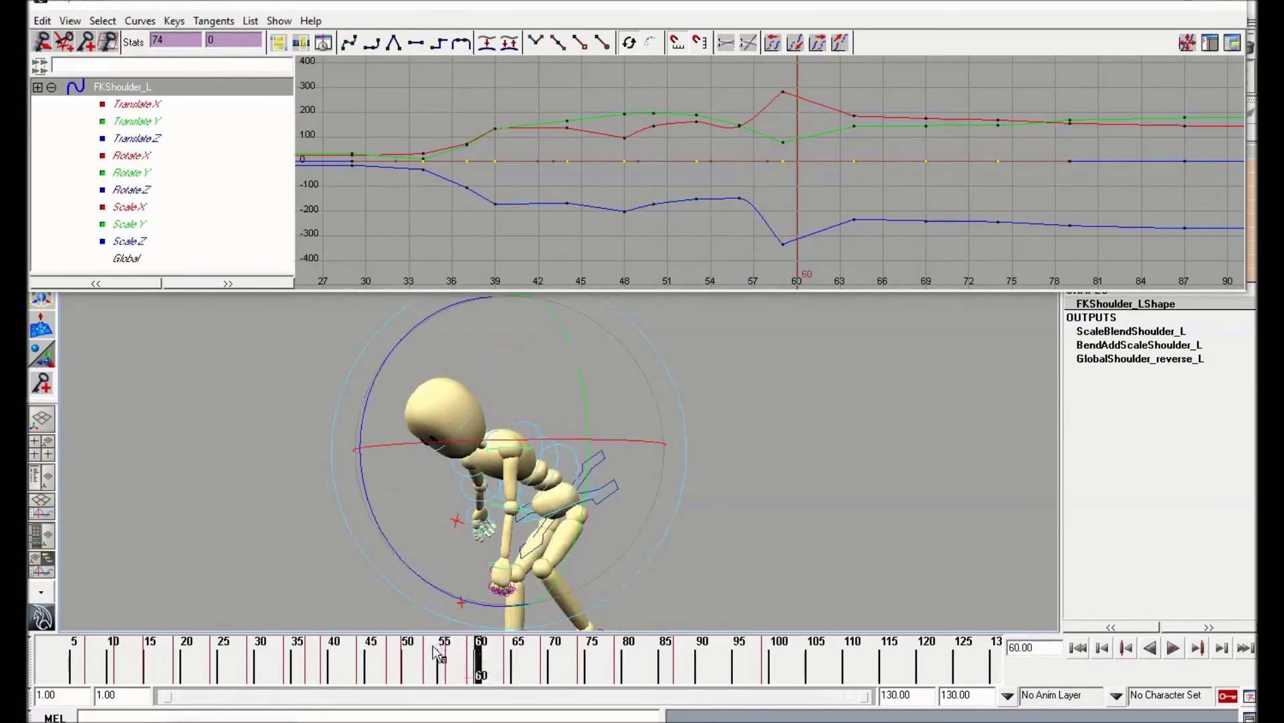
left_click(467, 662)
key("alt+v")
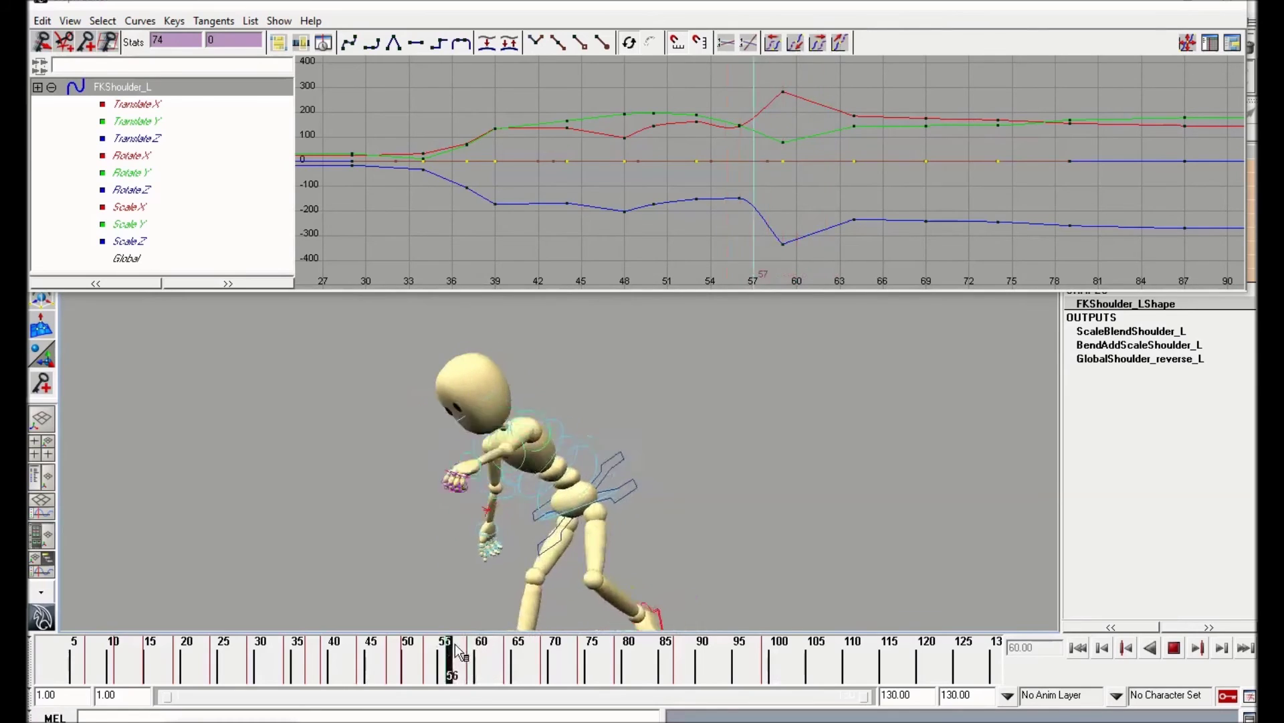
key("alt+v")
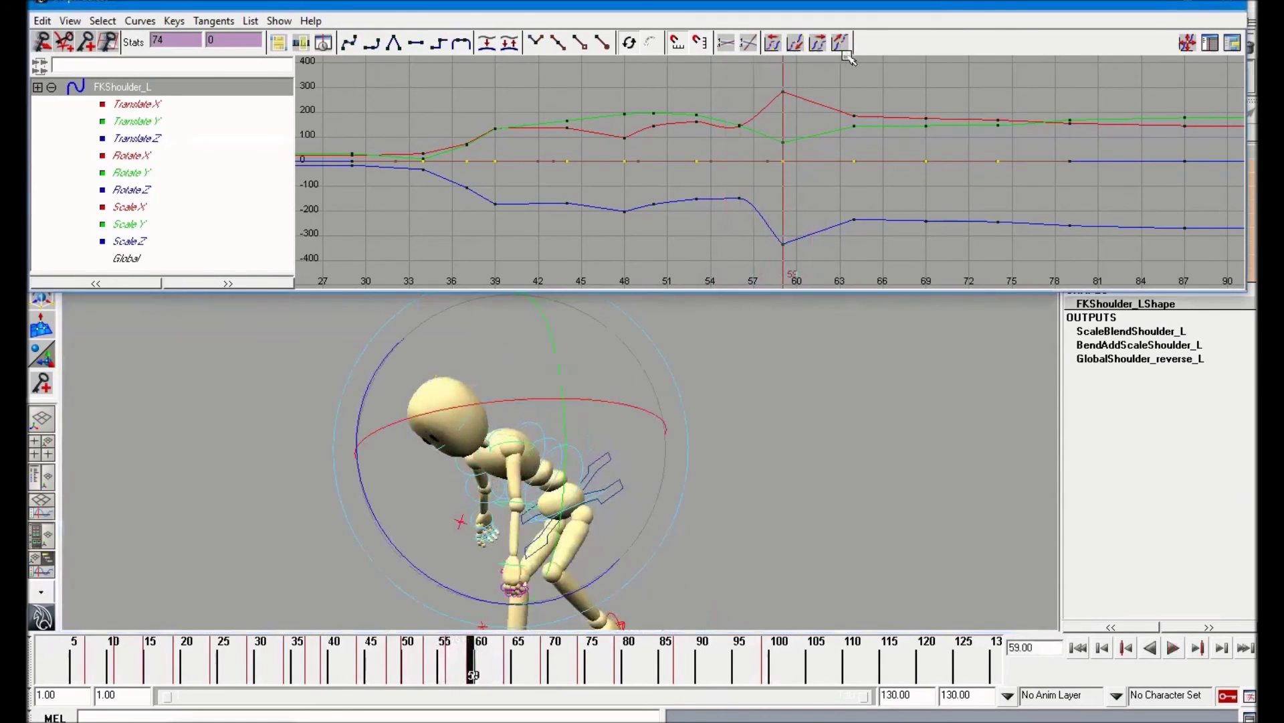
Select the left shoulder's curve keys across the follow-through and apply the Euler Filter to them
key("a")
left_click_drag(853, 256, 652, 137)
key("f")
left_click(139, 21)
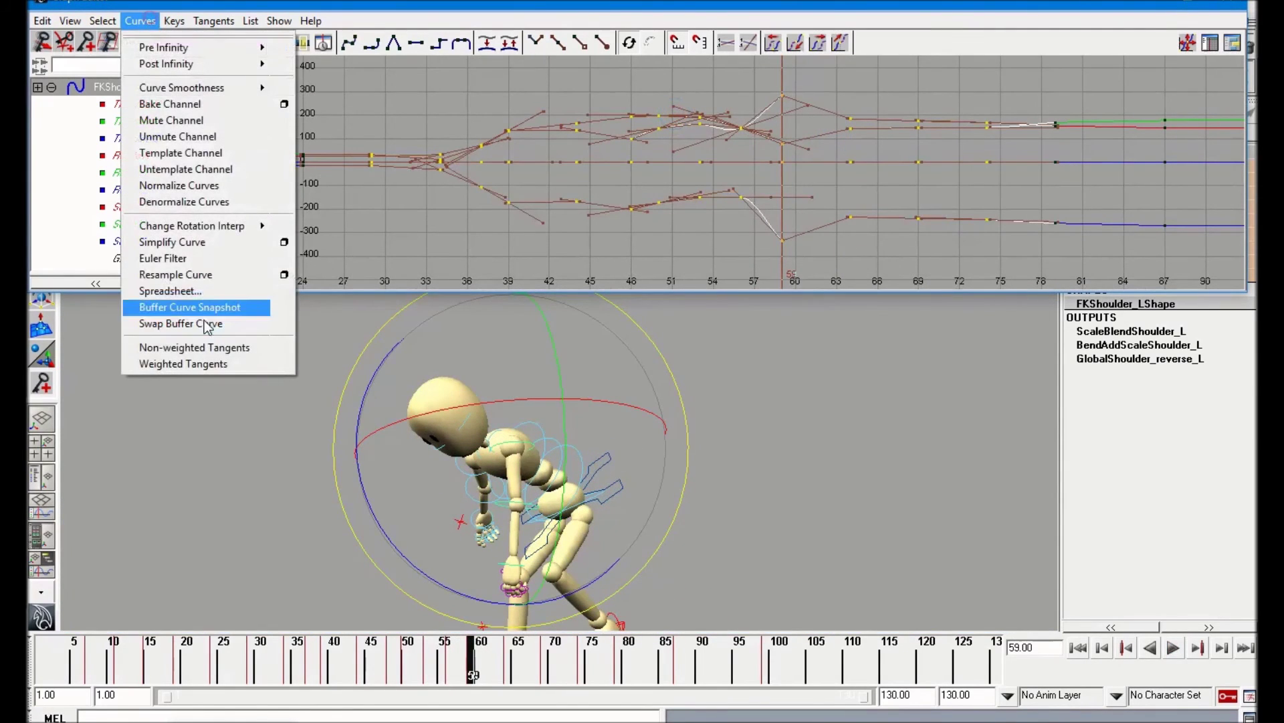
left_click(201, 259)
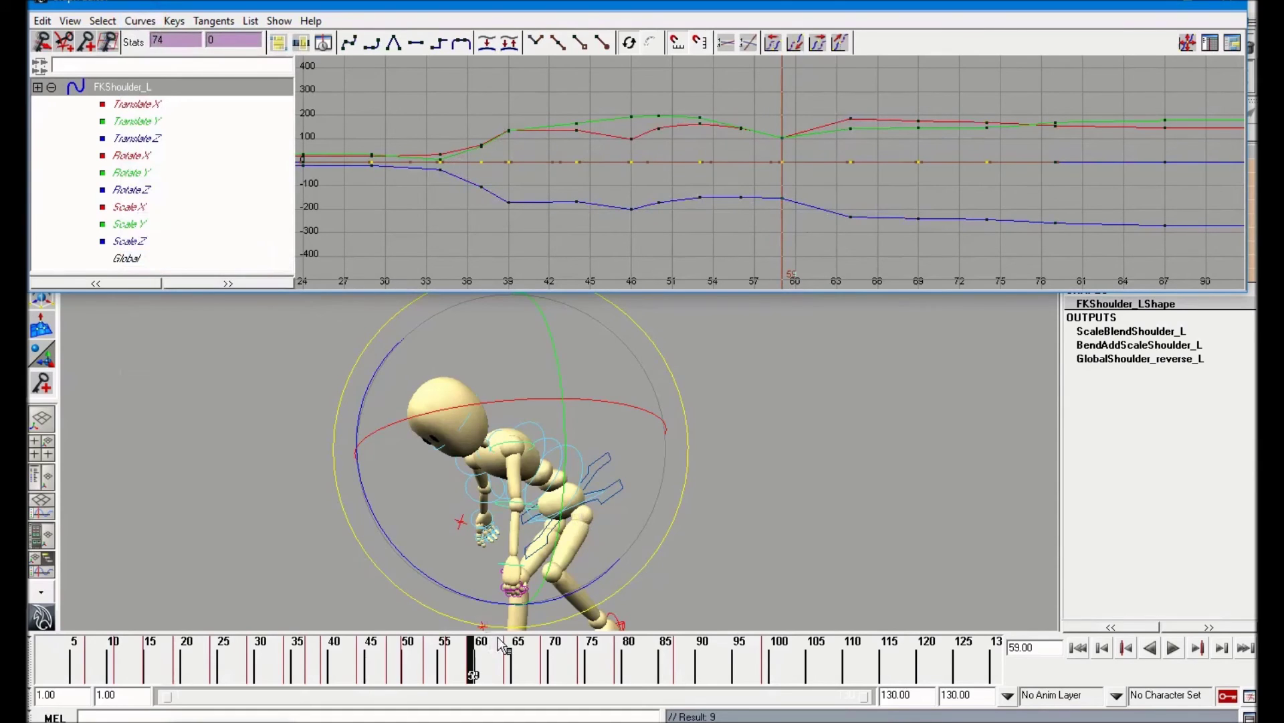
Delete the left shoulder's key at frame 64, and re-pose the arm with new rotation keys at frames 64 and 69
key("alt+v")
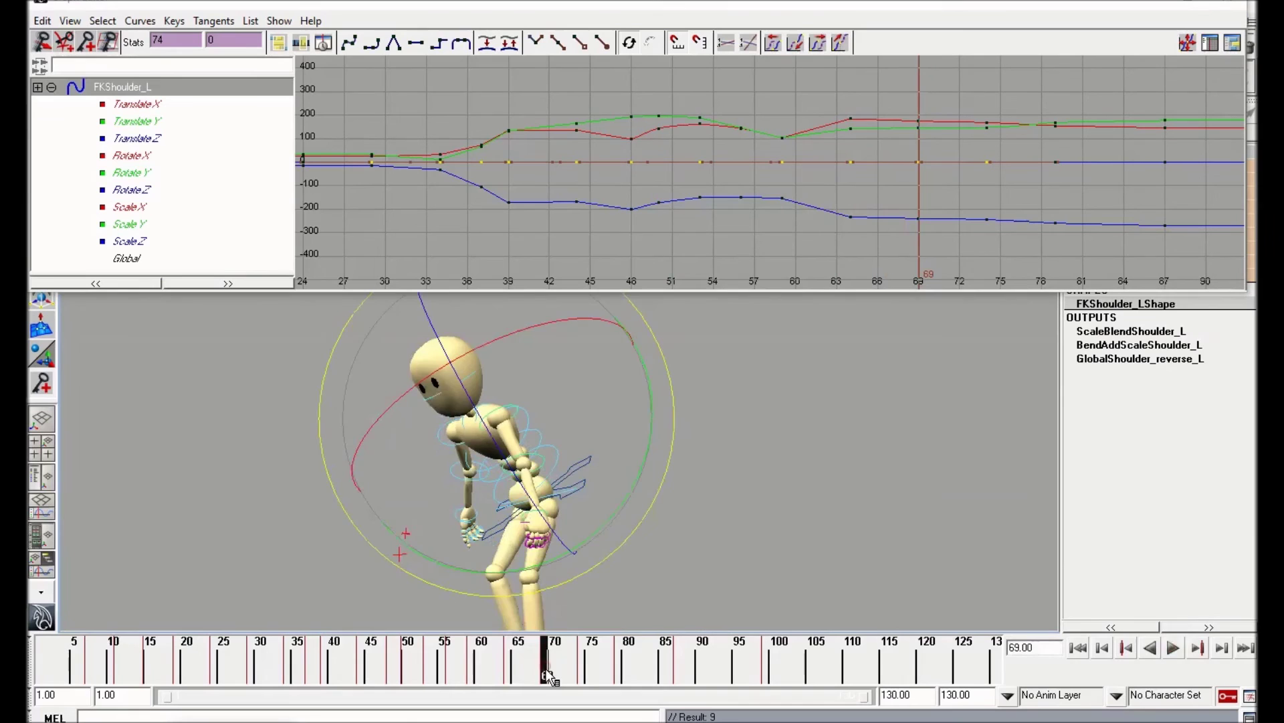
left_click_drag(549, 677, 497, 676)
right_click(511, 675)
left_click(543, 578)
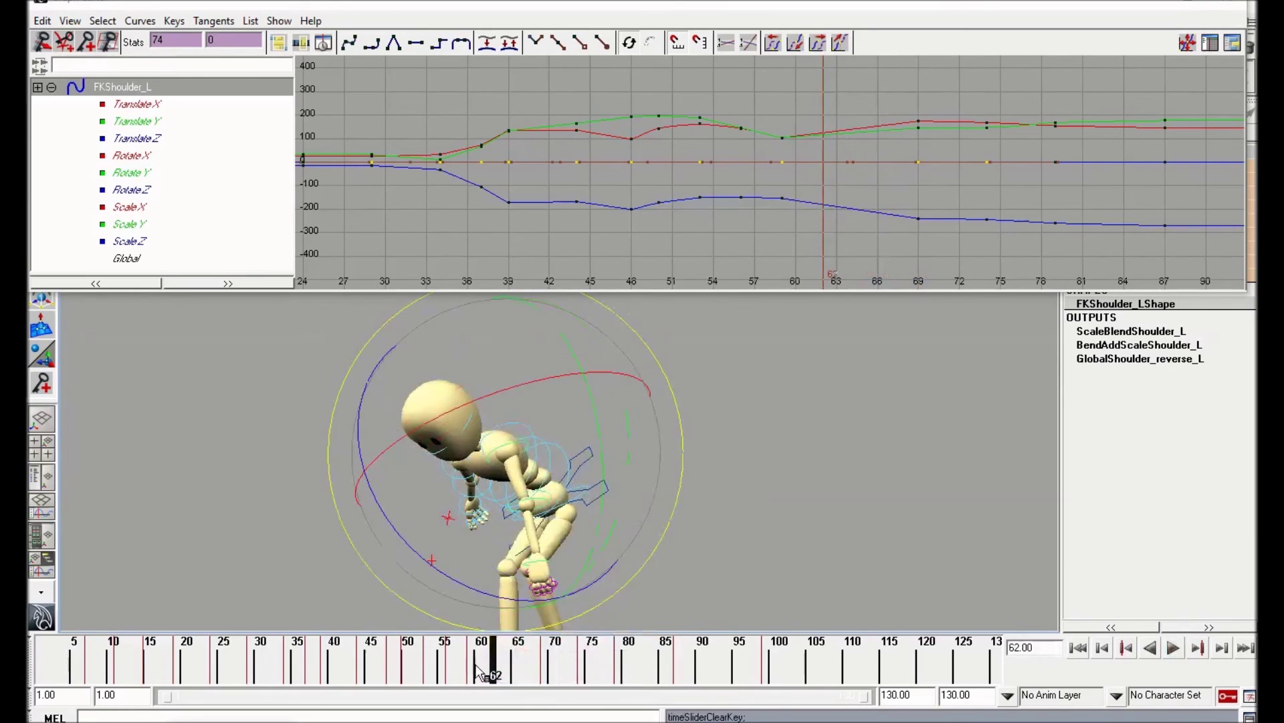
key("alt+v")
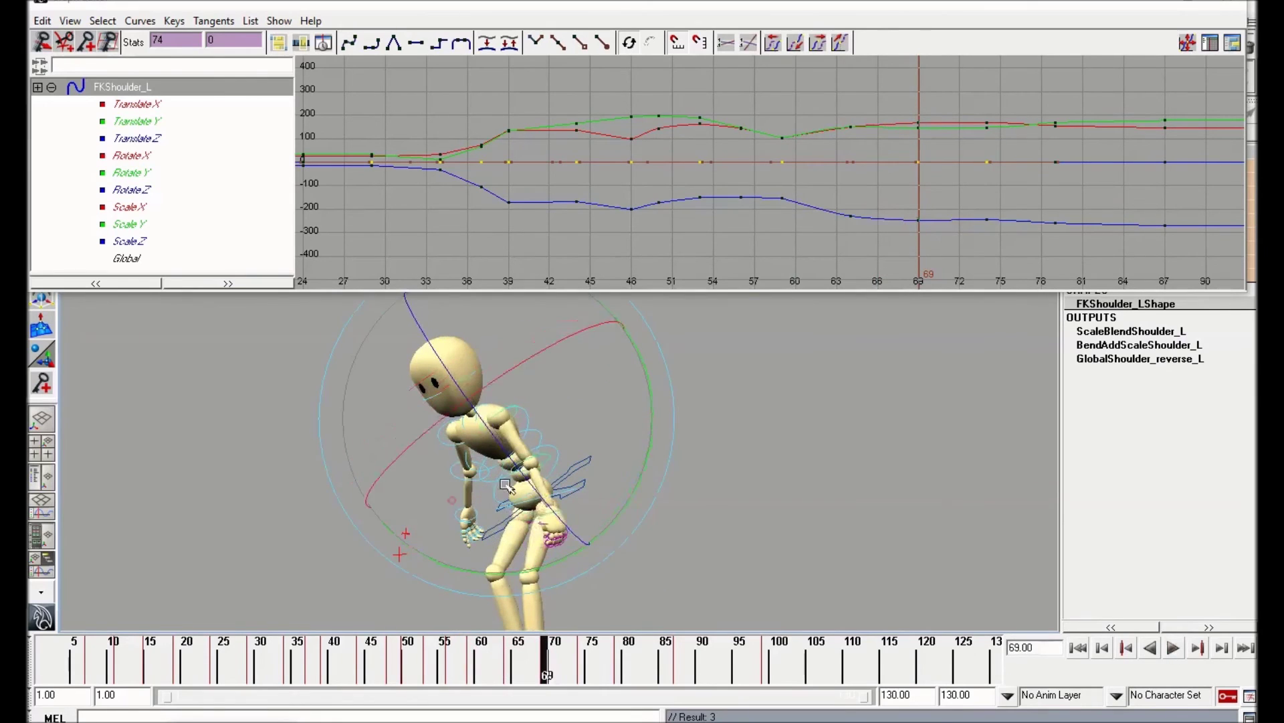
mouse_move(548, 675)
left_mouse_down()
mouse_move(614, 673)
mouse_move(440, 675)
mouse_move(523, 672)
left_mouse_up()
Scrub the throw and follow-through between about frames 38 and 64 to examine the left arm's path from several views
left_click_drag(314, 659, 496, 653)
middle_click_drag(566, 544, 472, 545, "alt")
left_click_drag(341, 665, 391, 669)
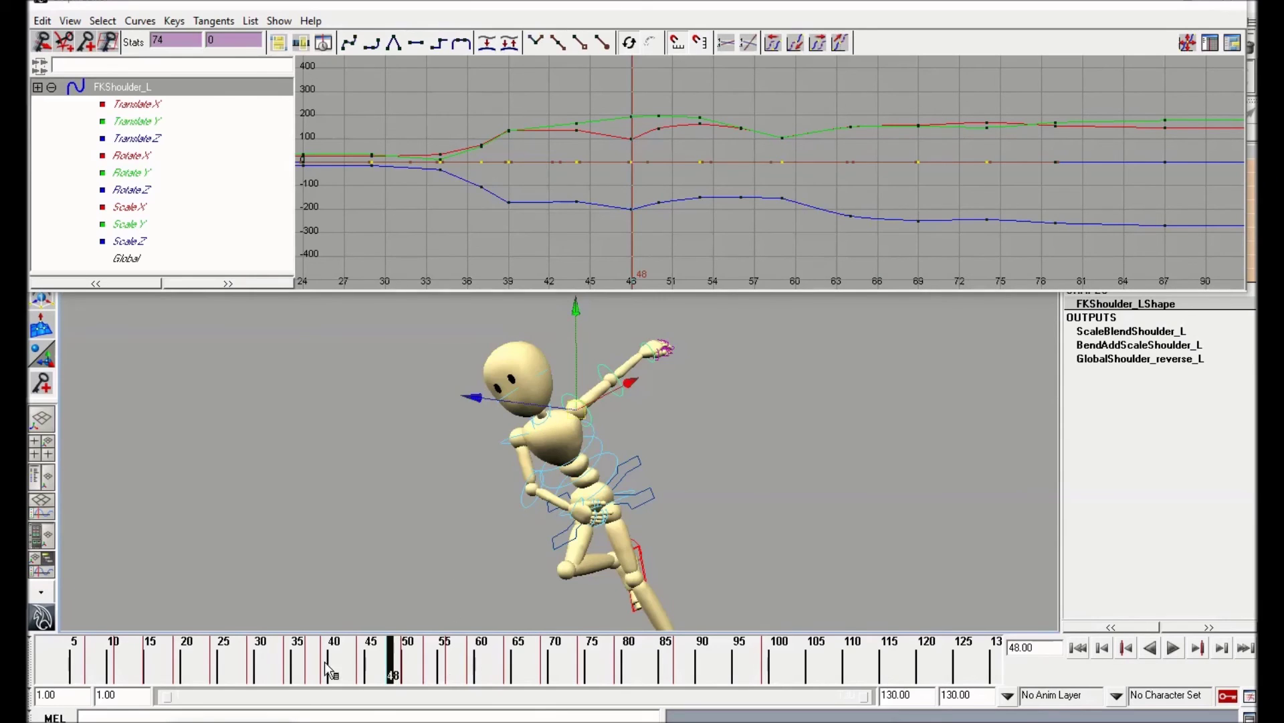
left_click_drag(330, 671, 383, 656)
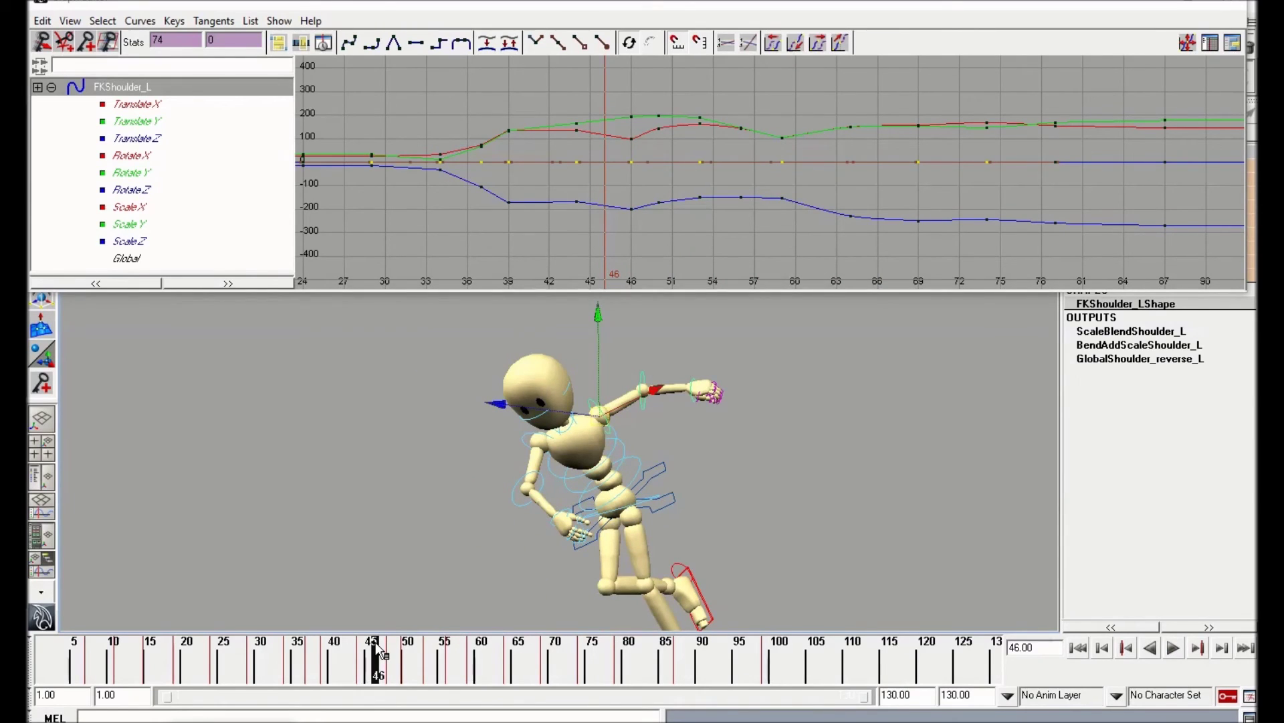
left_click_drag(380, 656, 460, 659)
middle_click_drag(499, 475, 601, 515, "alt")
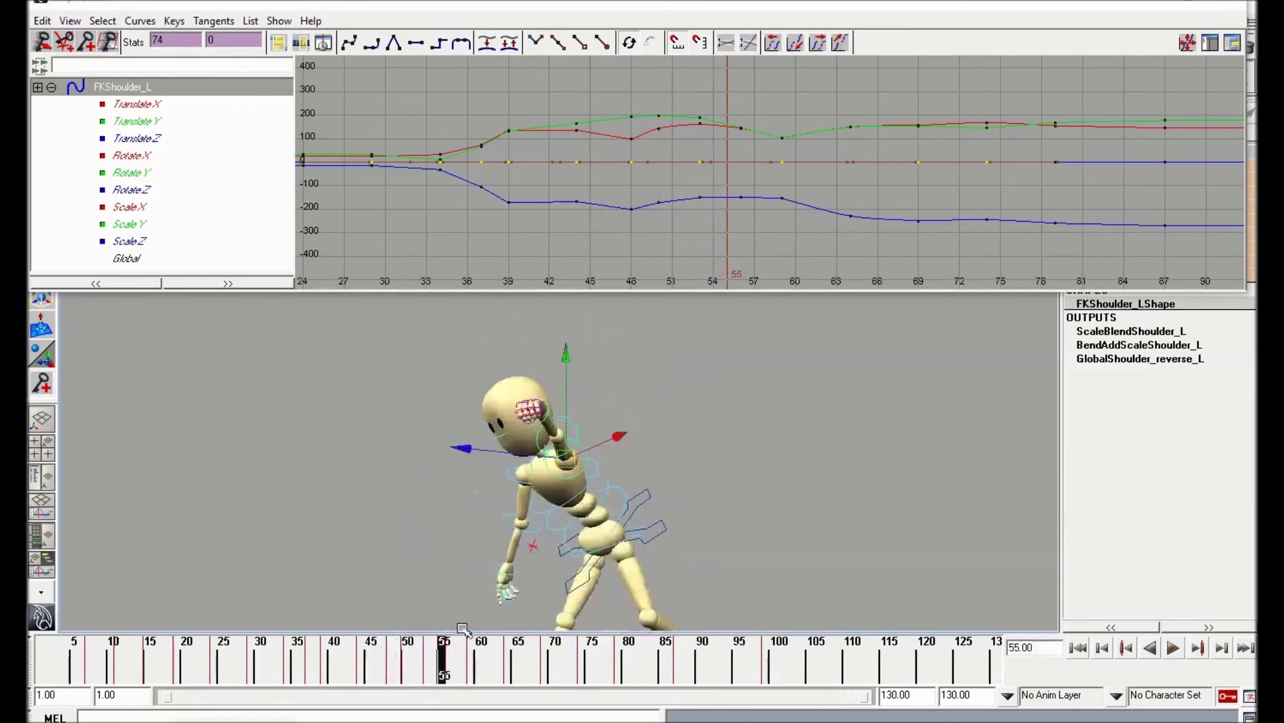
left_click_drag(450, 649, 502, 669)
middle_click_drag(555, 568, 559, 517, "alt")
left_click_drag(559, 516, 533, 485, "alt")
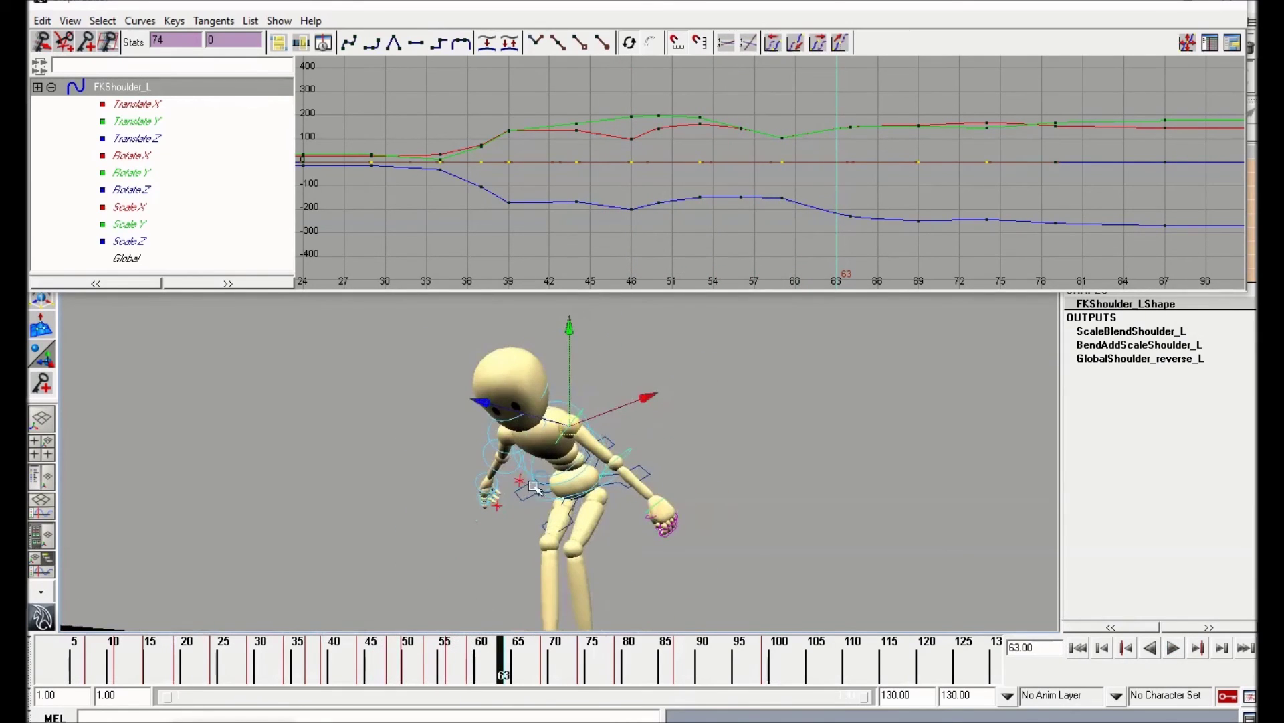
Apply clamped tangents to the left shoulder's keys from frame 44 to 64
left_click_drag(870, 238, 556, 94)
left_click(371, 44)
scroll(622, 190, "up", 1)
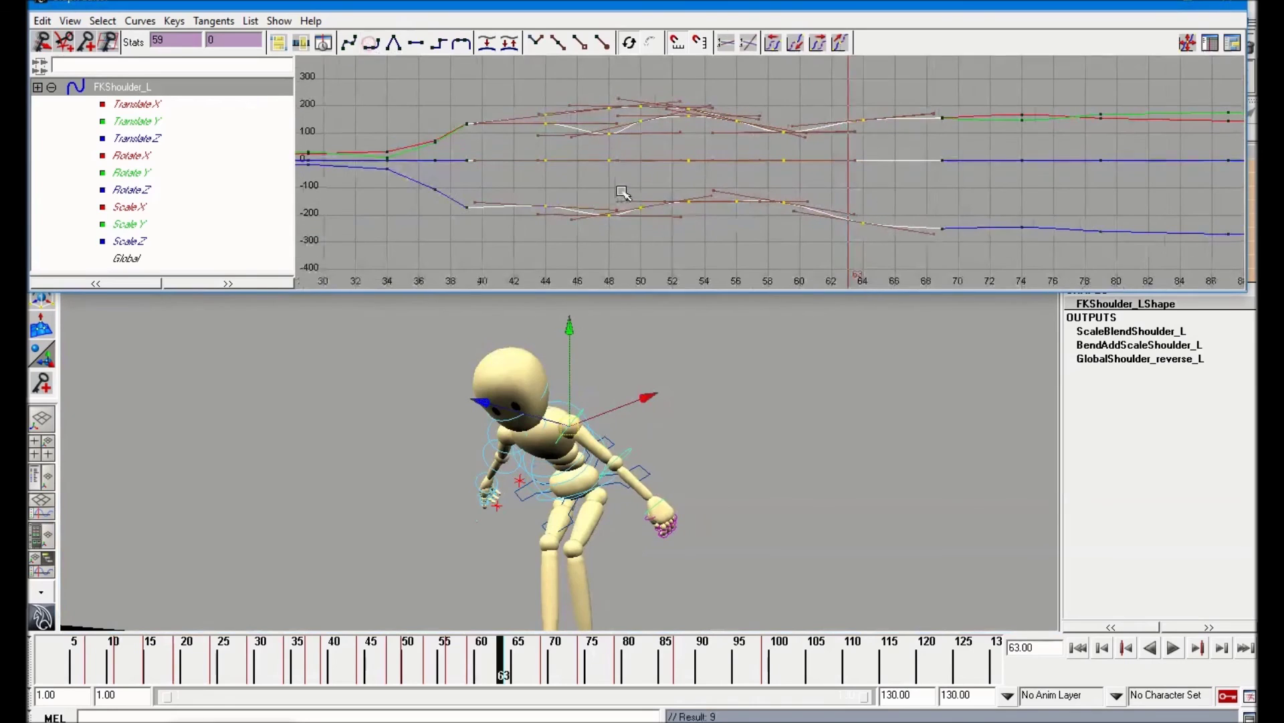
Adjust the left shoulder's rotation at frame 56 to refine the arm's swing across the body
mouse_move(423, 658)
left_mouse_down()
mouse_move(459, 665)
mouse_move(400, 673)
mouse_move(508, 669)
mouse_move(436, 669)
mouse_move(489, 664)
mouse_move(450, 673)
left_mouse_up()
key("e")
left_click(455, 654)
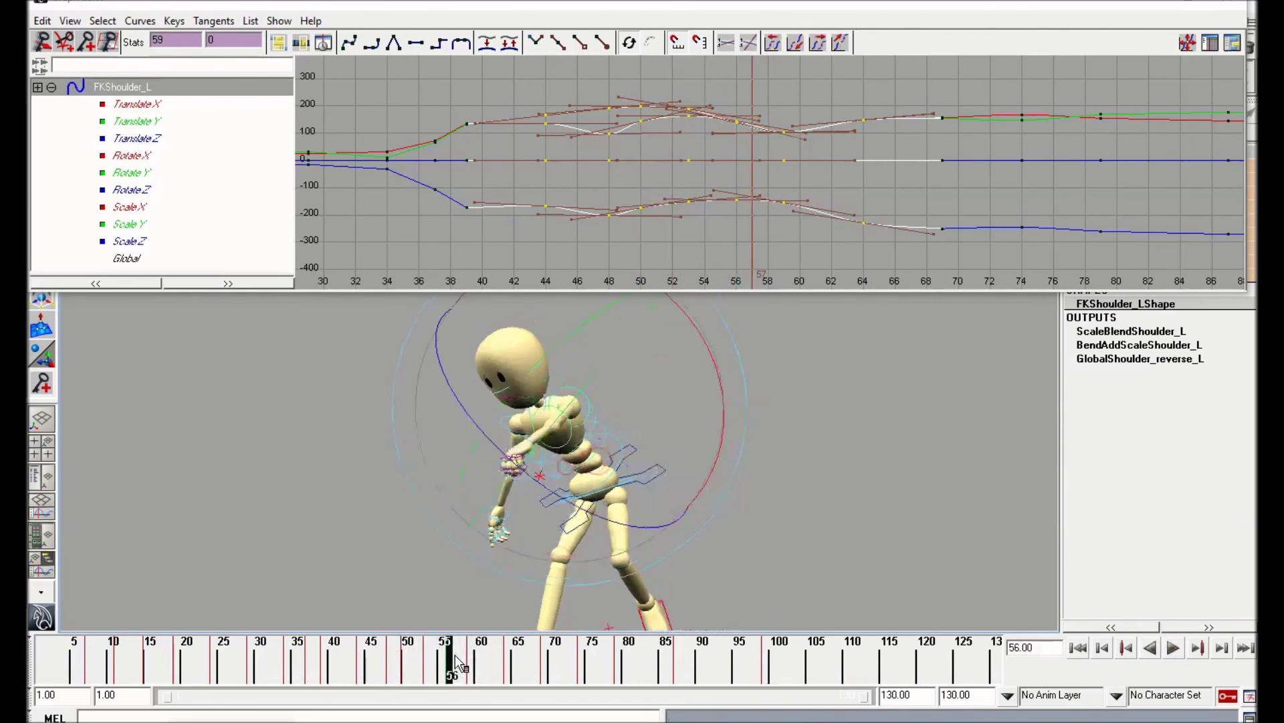